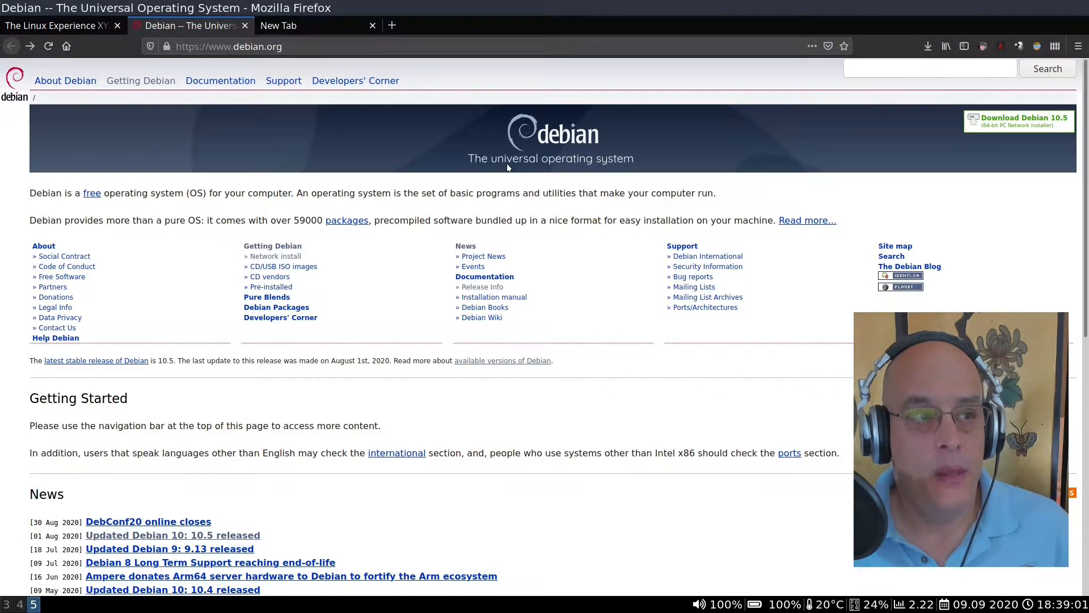
Step: Look over the netinst links on the Getting Debian page, then go back to the Debian home page
left_click(136, 84)
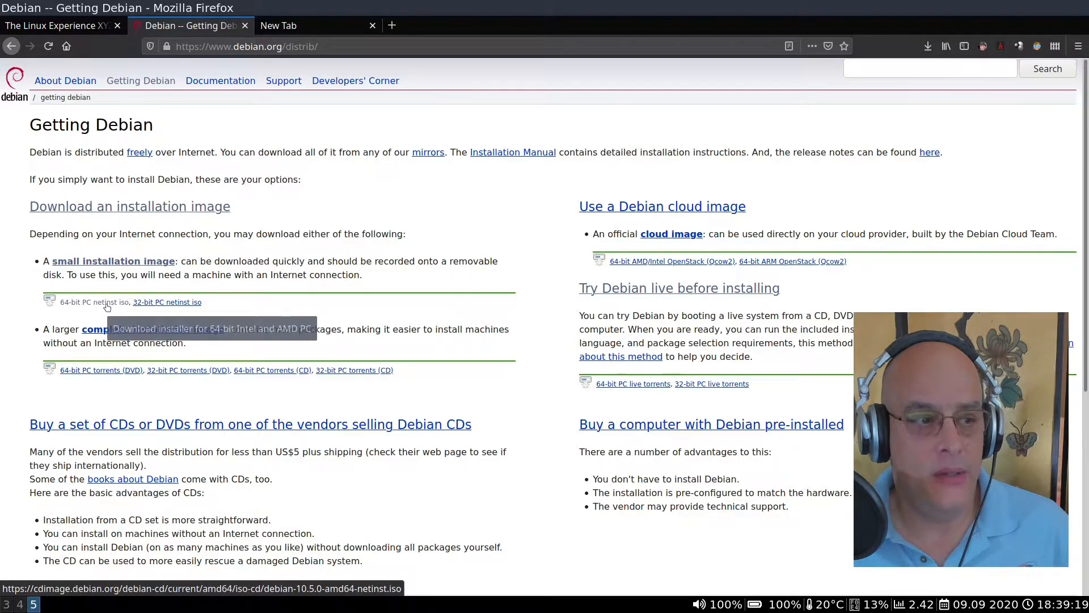
left_click(13, 48)
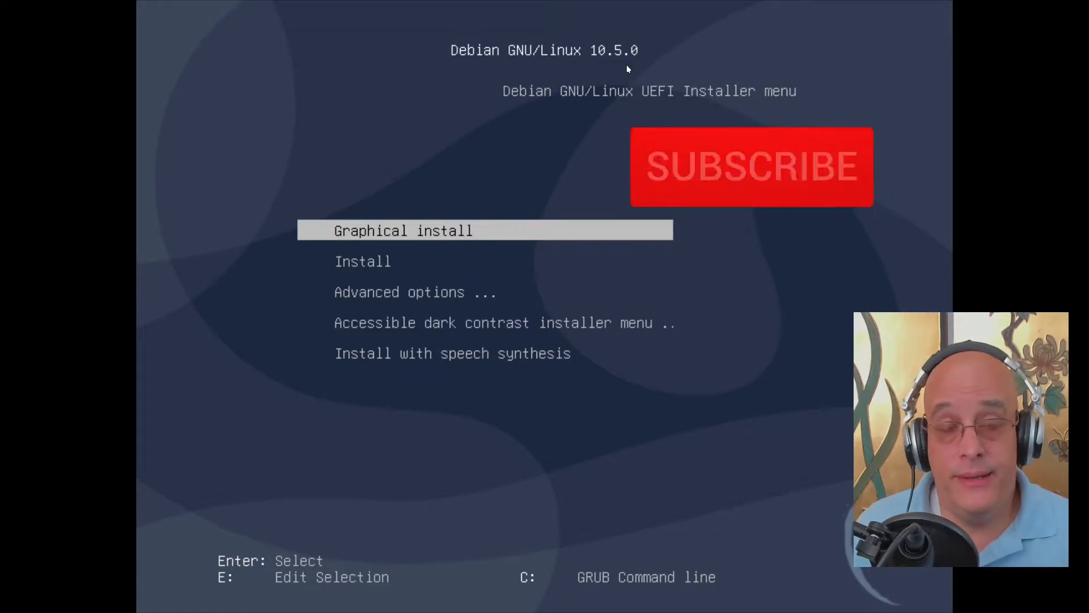
Step: Open Advanced options in the boot menu and start the Graphical expert install
key("Down")
key("Down")
key("Down")
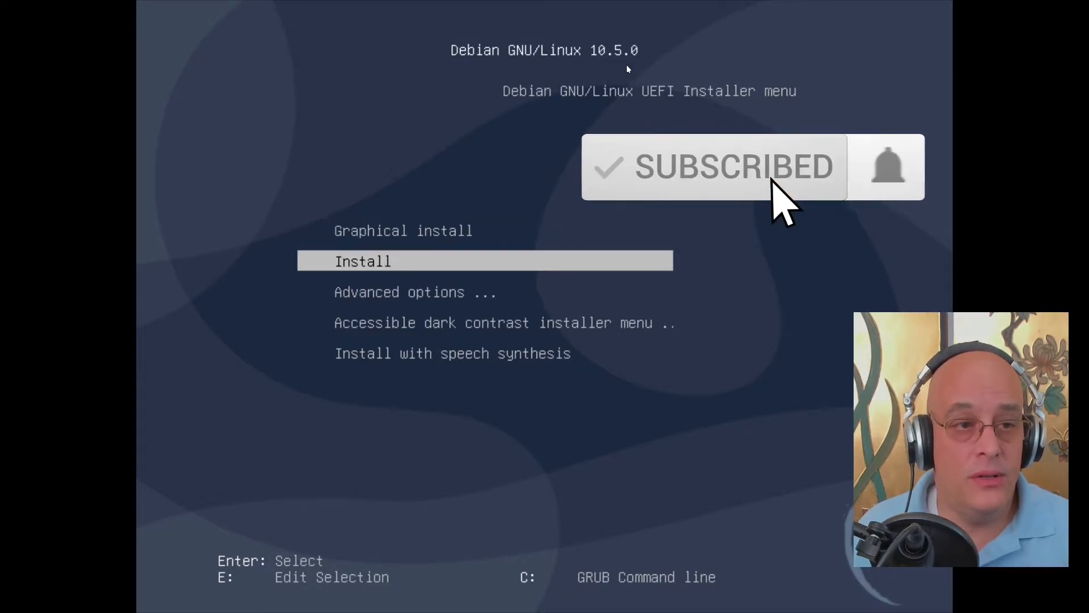
key("Up")
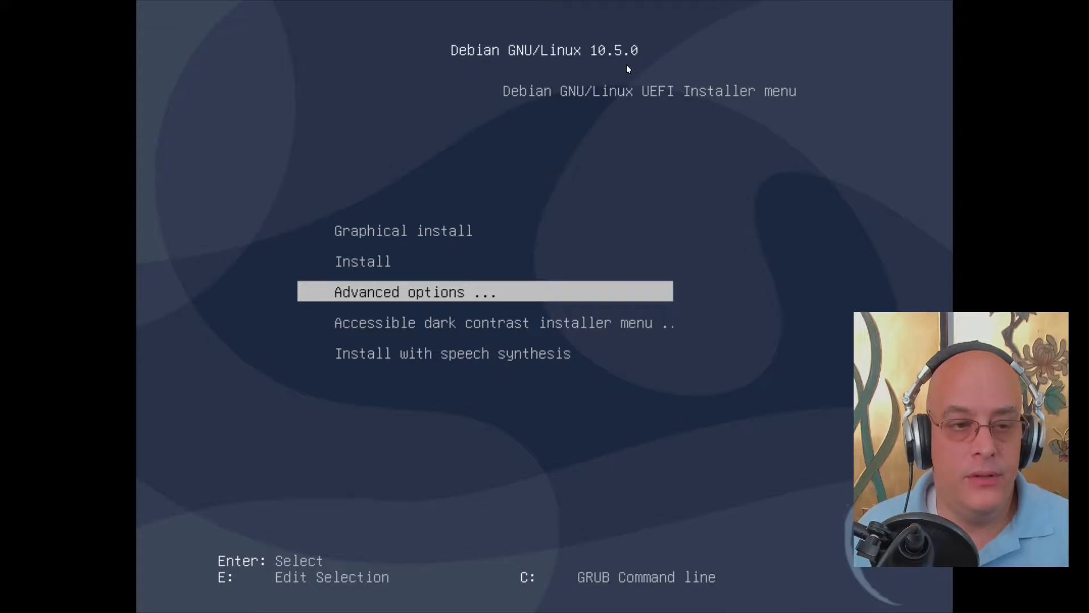
key("Up")
key("Up")
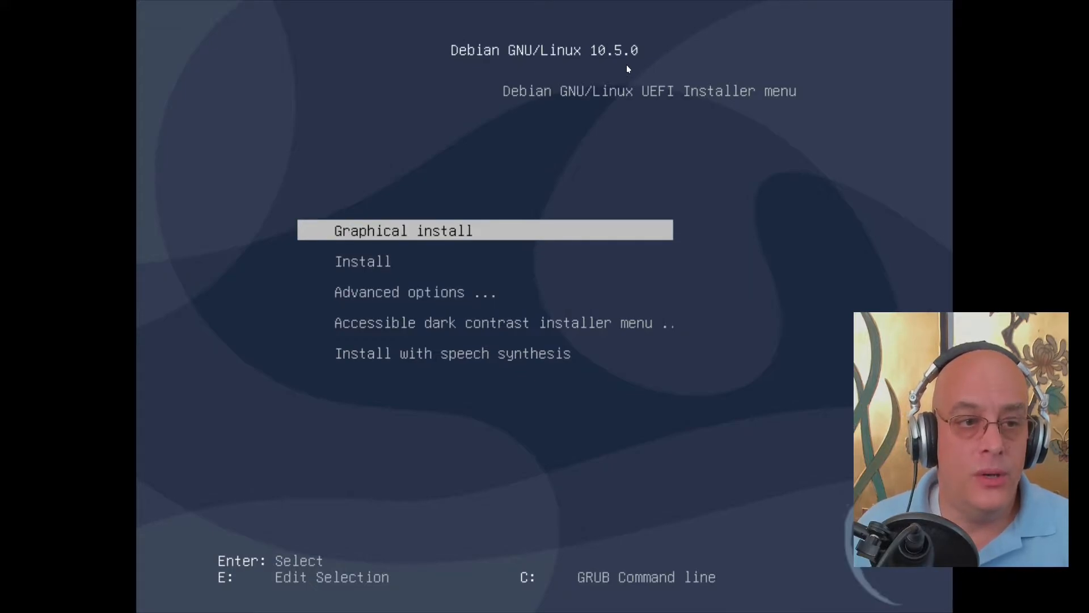
key("Down")
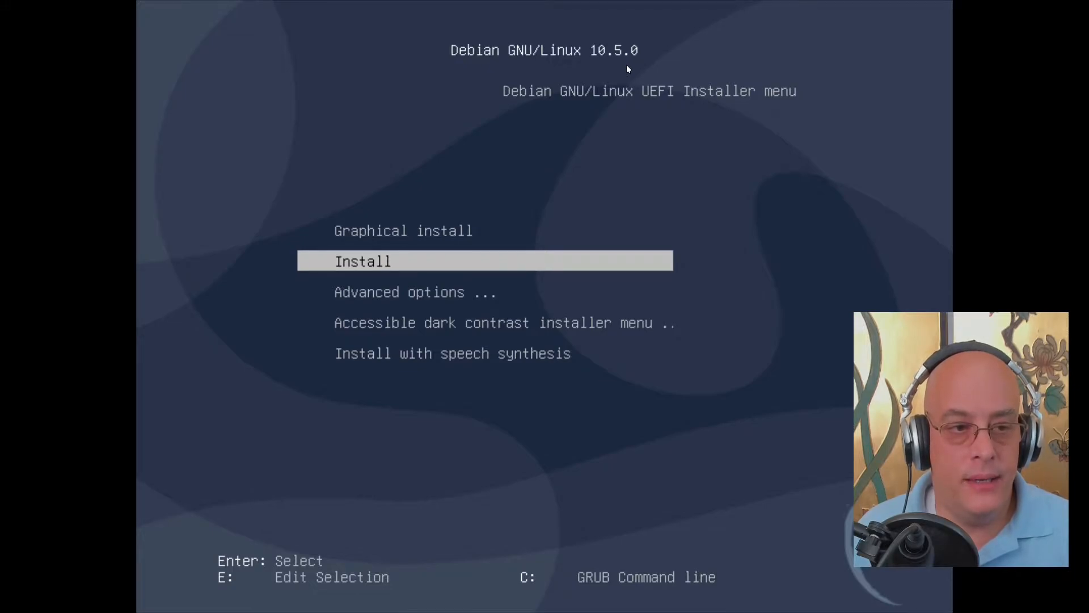
key("Down")
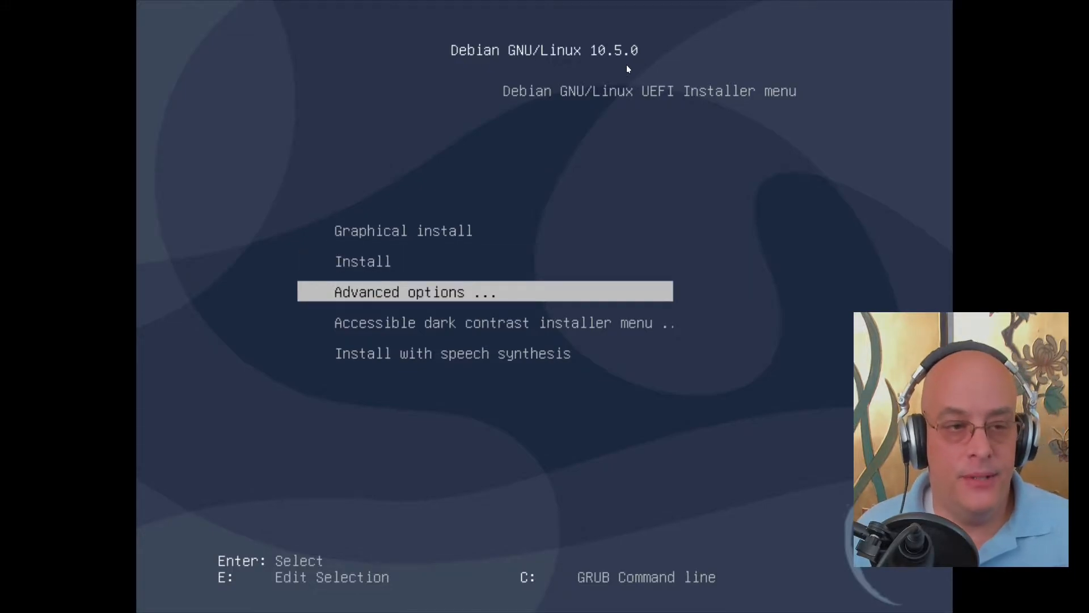
key("Return")
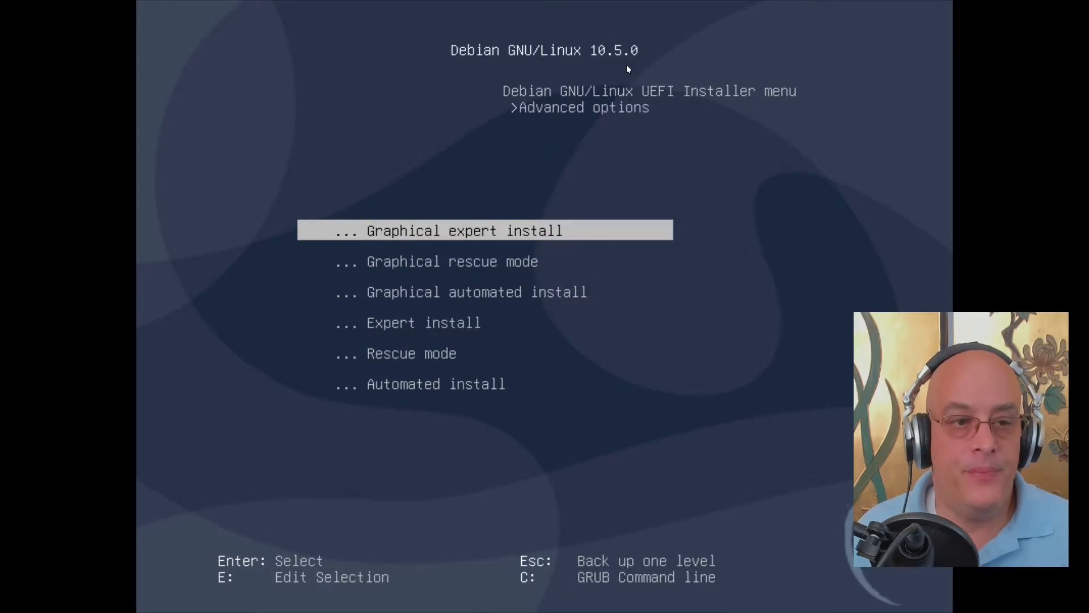
key("Return")
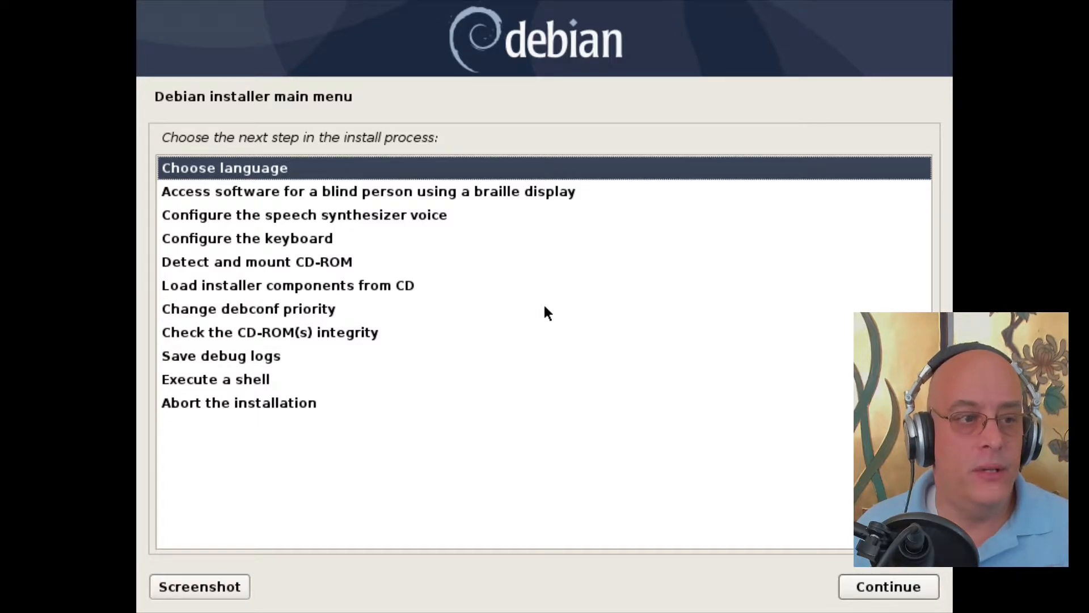
Step: Choose English, United States and the en_US.UTF-8 locale, adding no extra locales
key("Return")
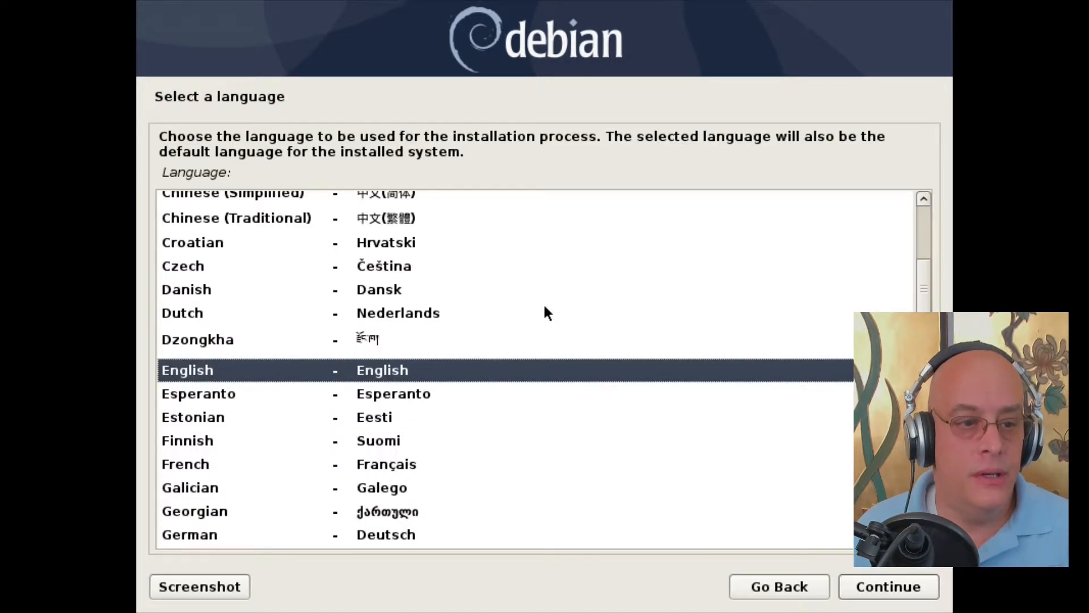
key("Return")
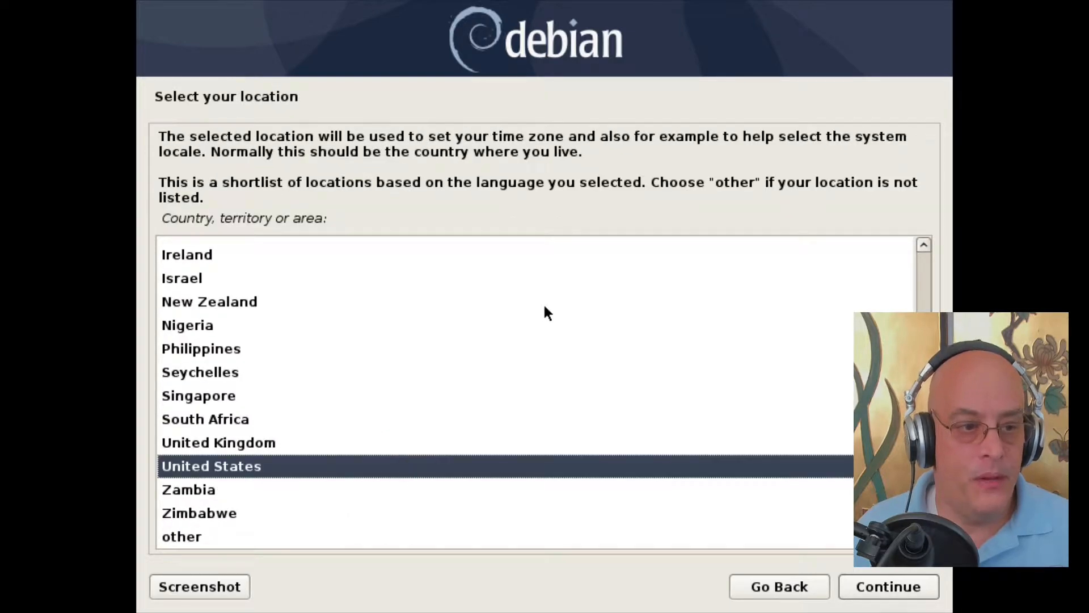
key("Return")
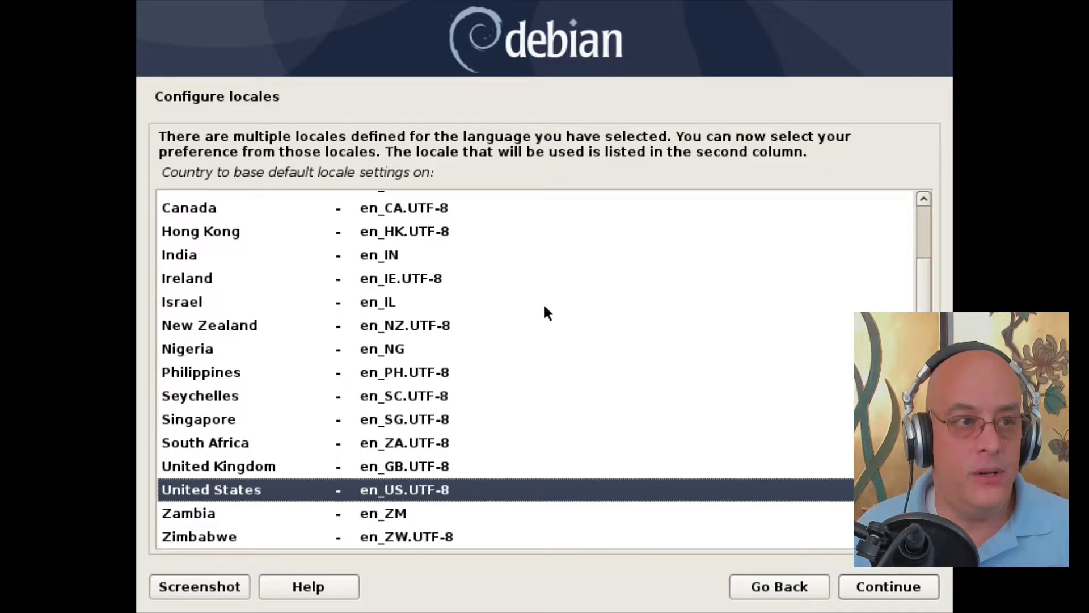
key("Return")
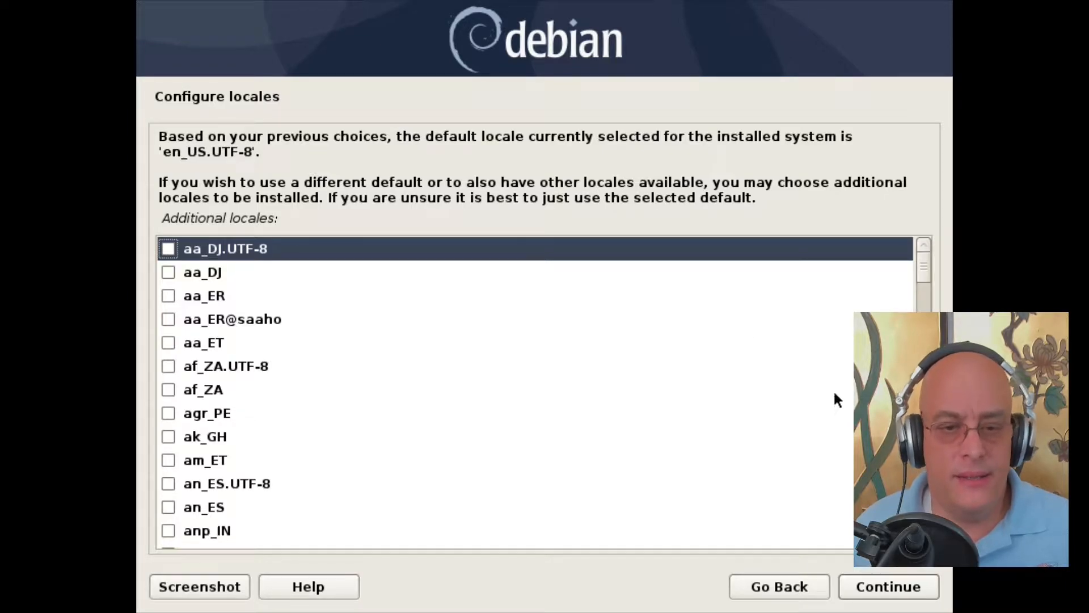
left_click(880, 585)
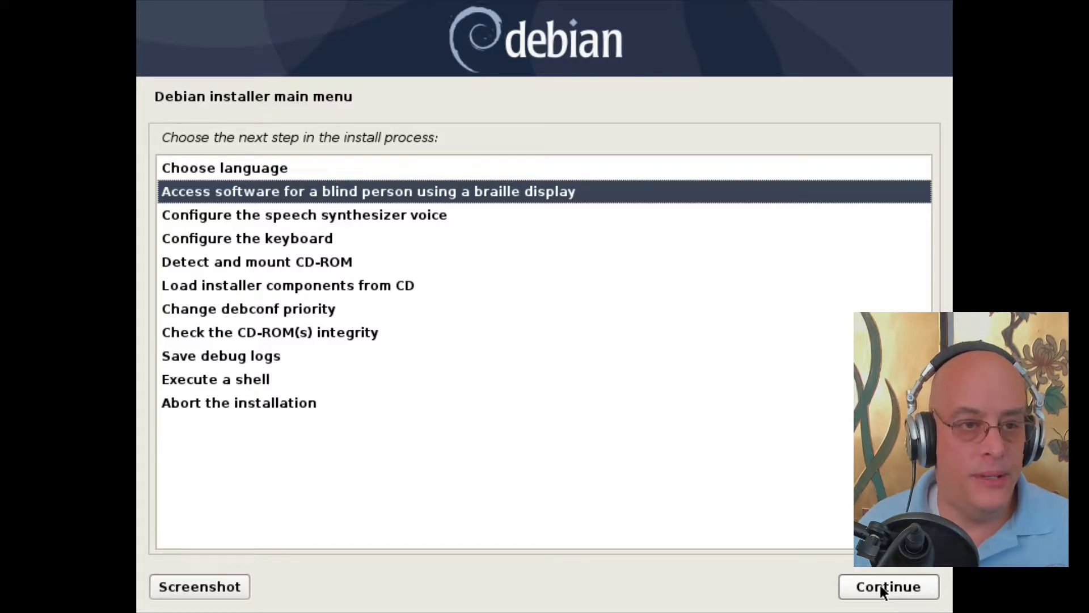
Step: Configure the keyboard with the American English keymap
key("Down")
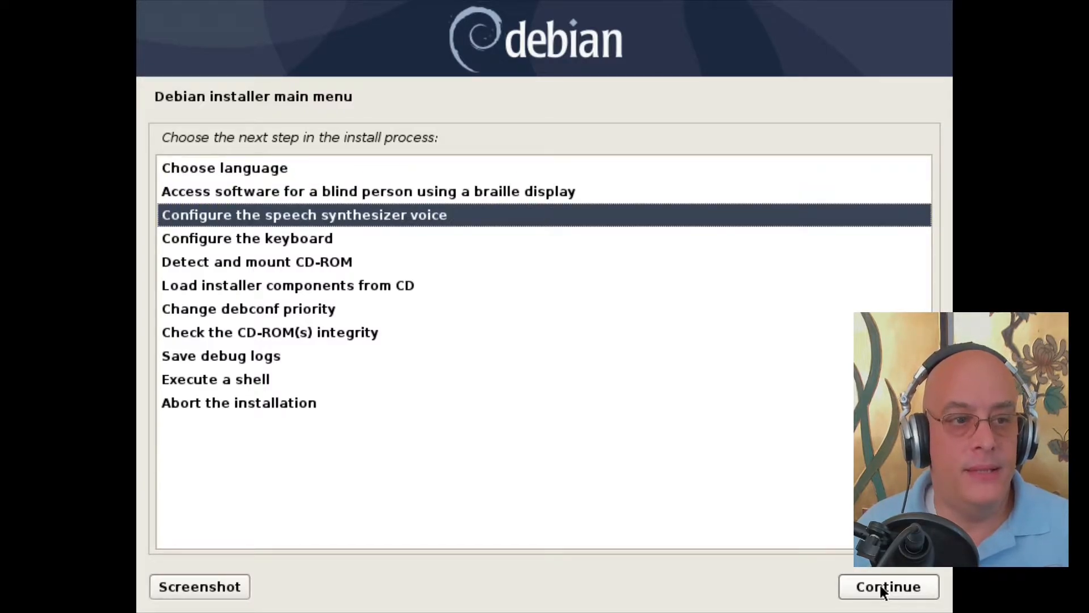
key("Down")
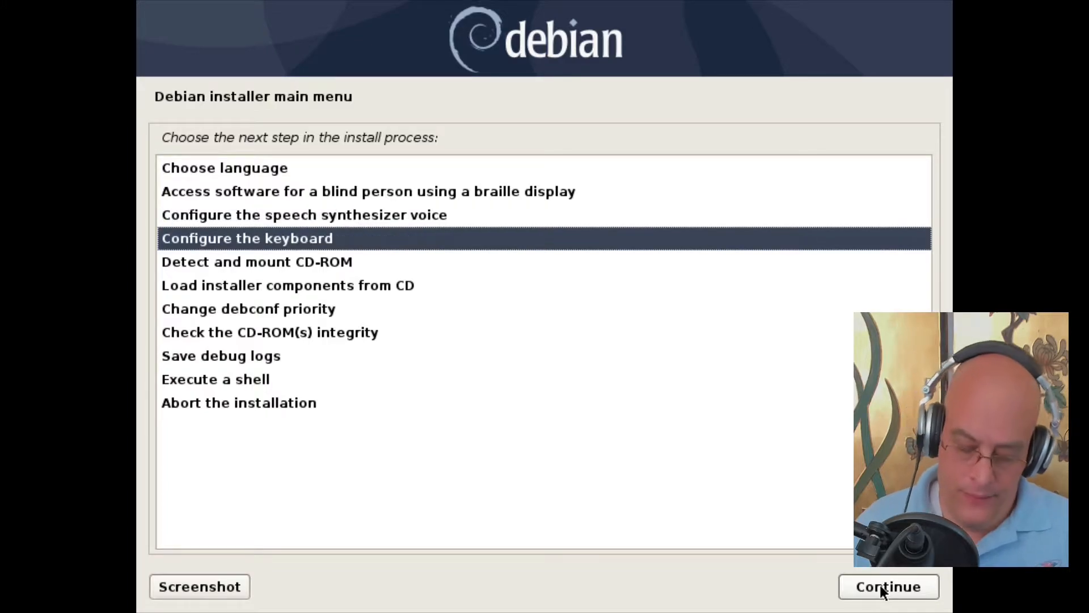
left_click(880, 584)
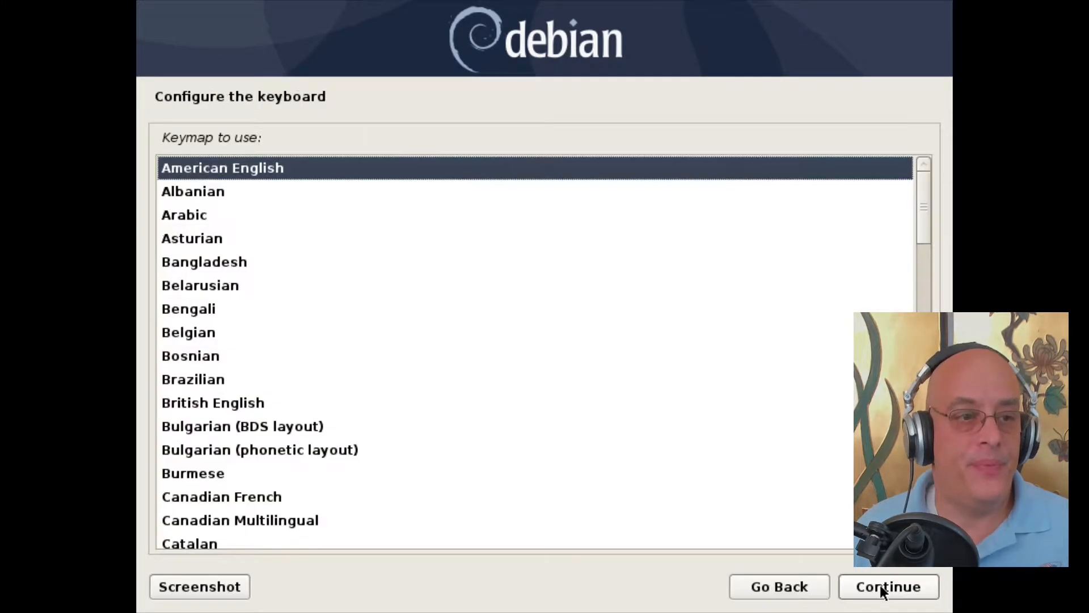
left_click(880, 584)
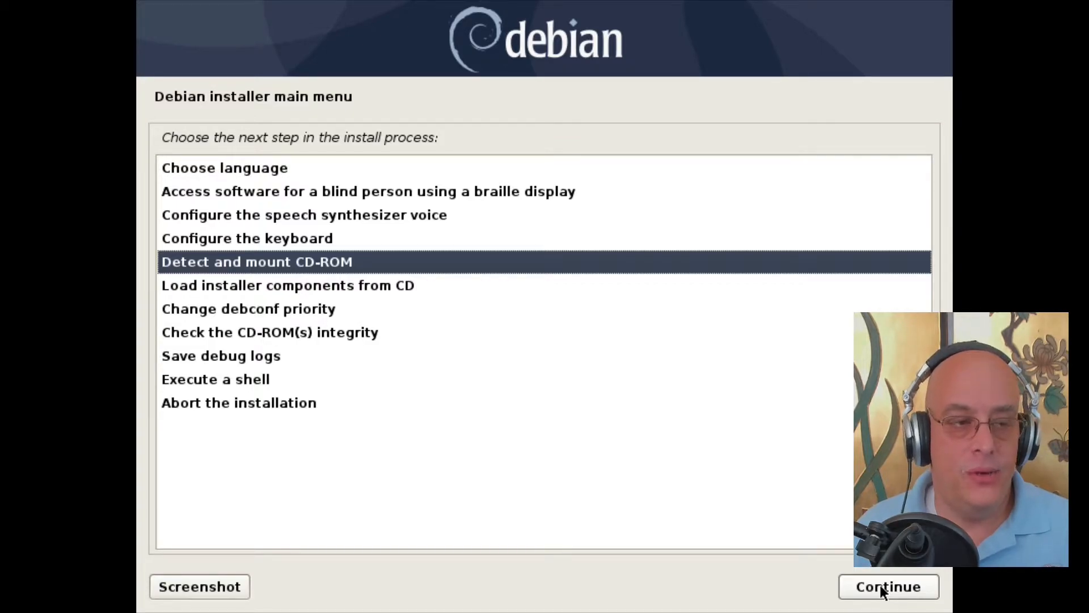
Step: Detect and mount the installation CD-ROM, then load the chosen installer components from it
left_click(880, 584)
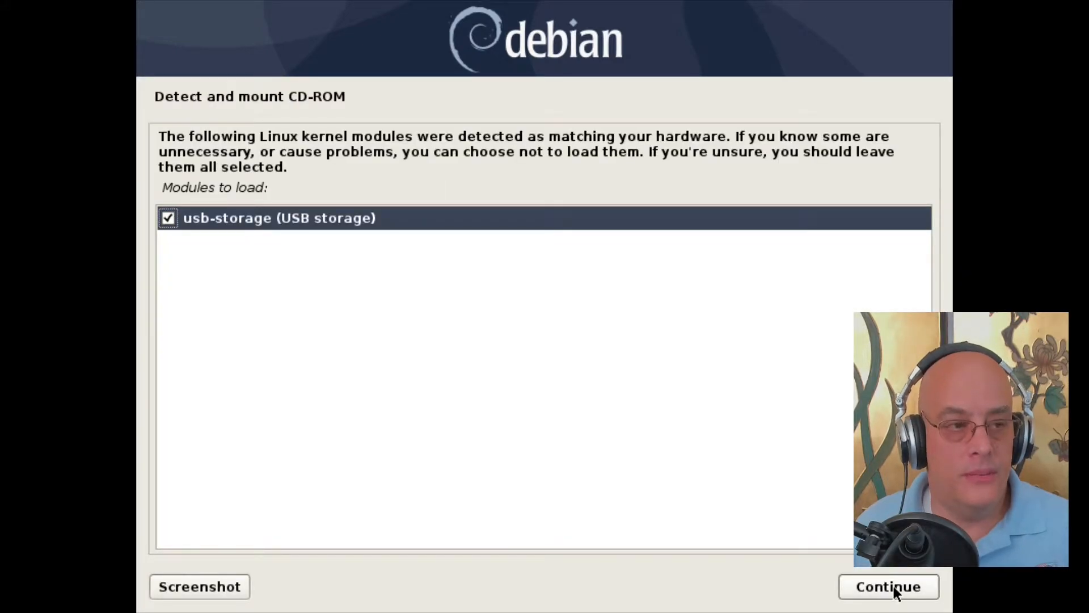
left_click(893, 587)
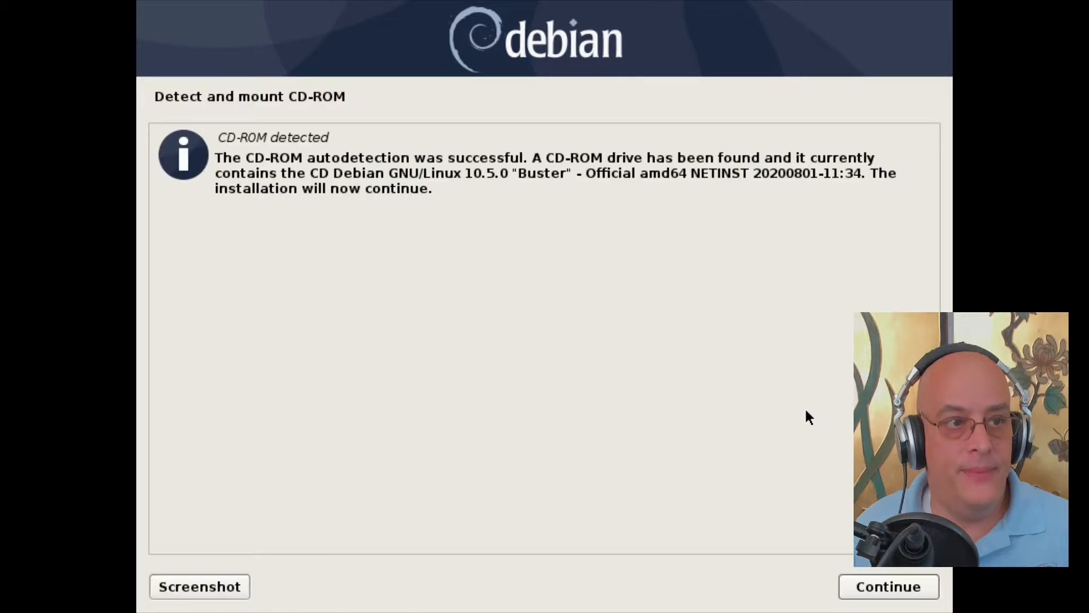
left_click(888, 585)
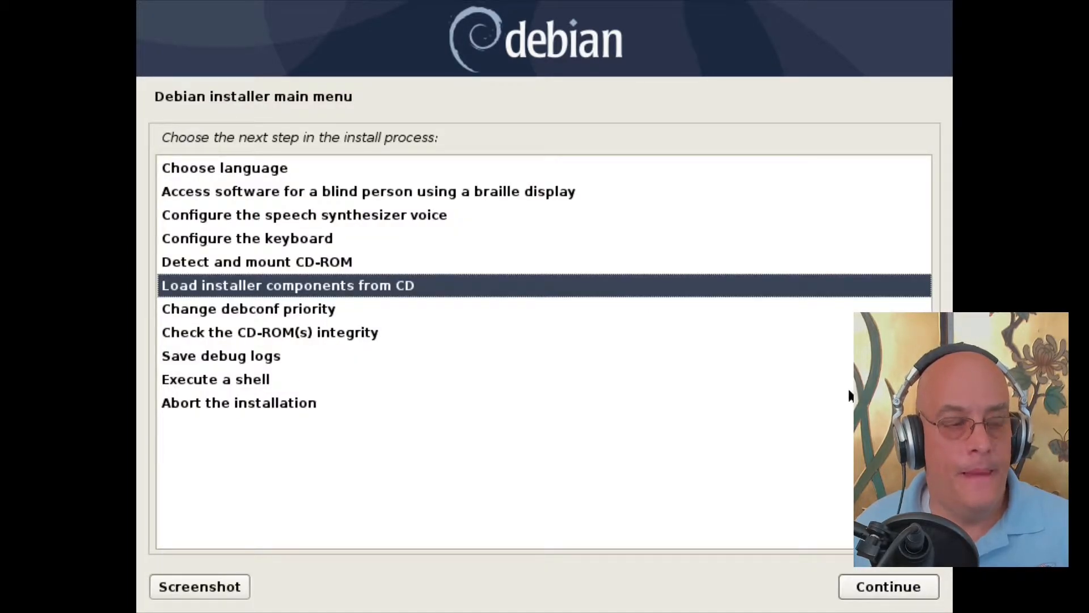
left_click(887, 586)
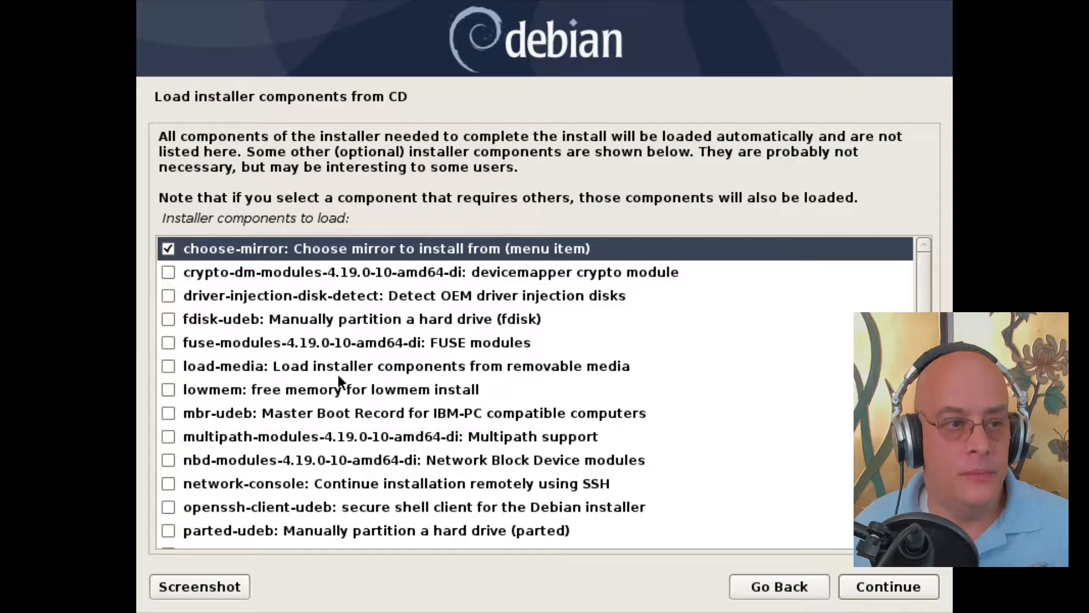
left_click(874, 590)
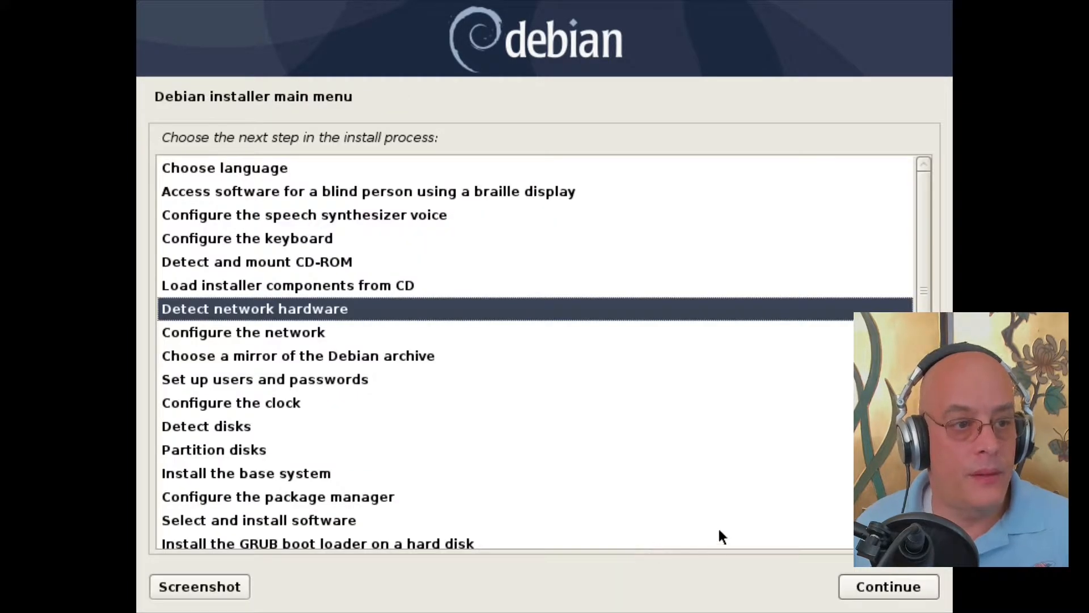
left_click(887, 586)
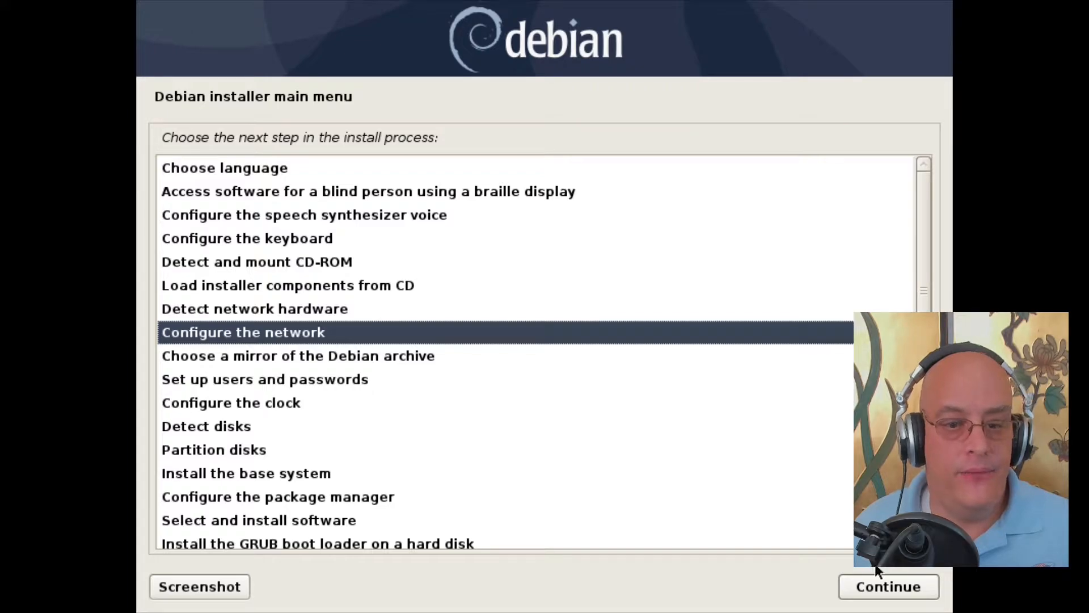
left_click(890, 588)
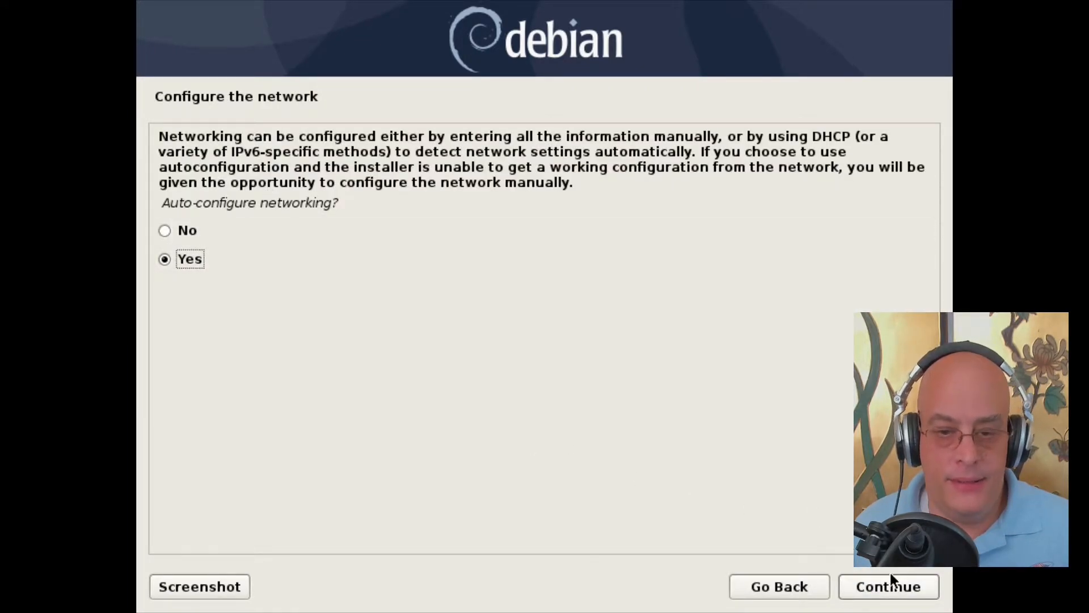
left_click(880, 584)
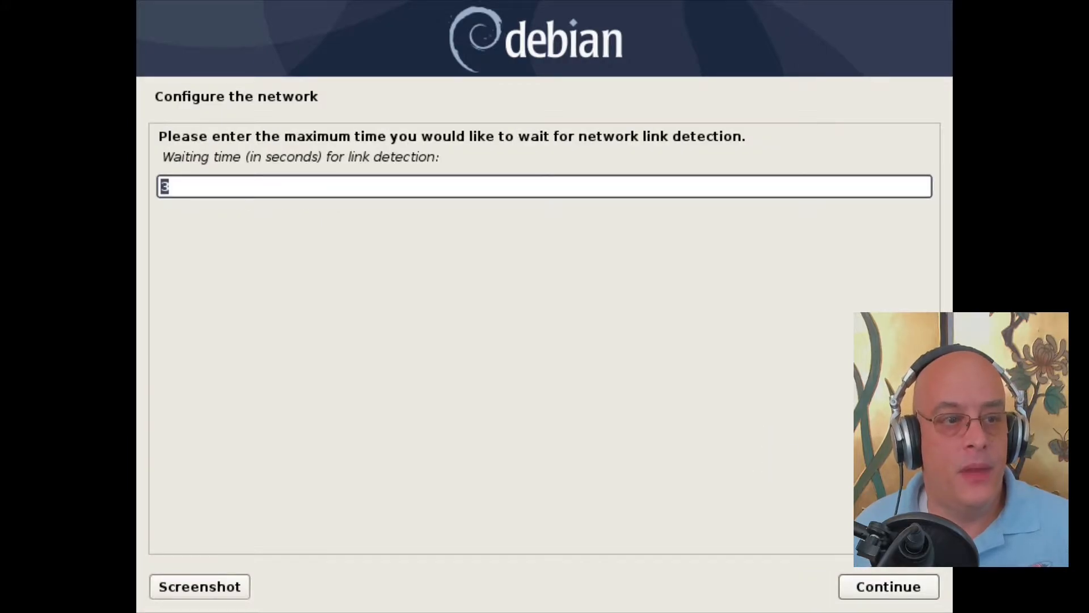
left_click(914, 591)
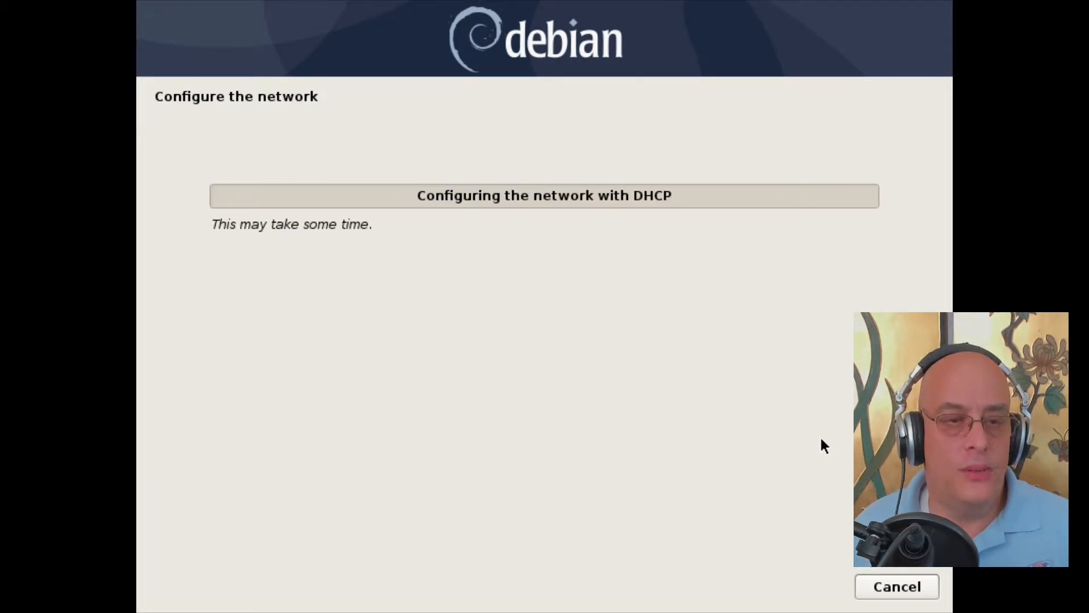
left_click(895, 585)
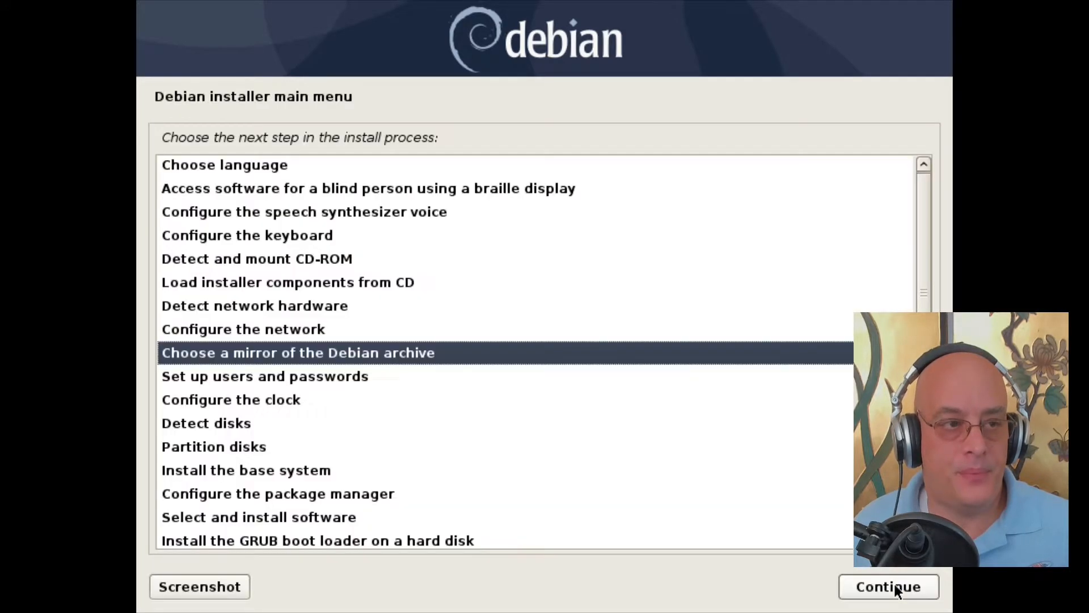
Step: Keep http as the protocol and United States as the mirror country
left_click(894, 583)
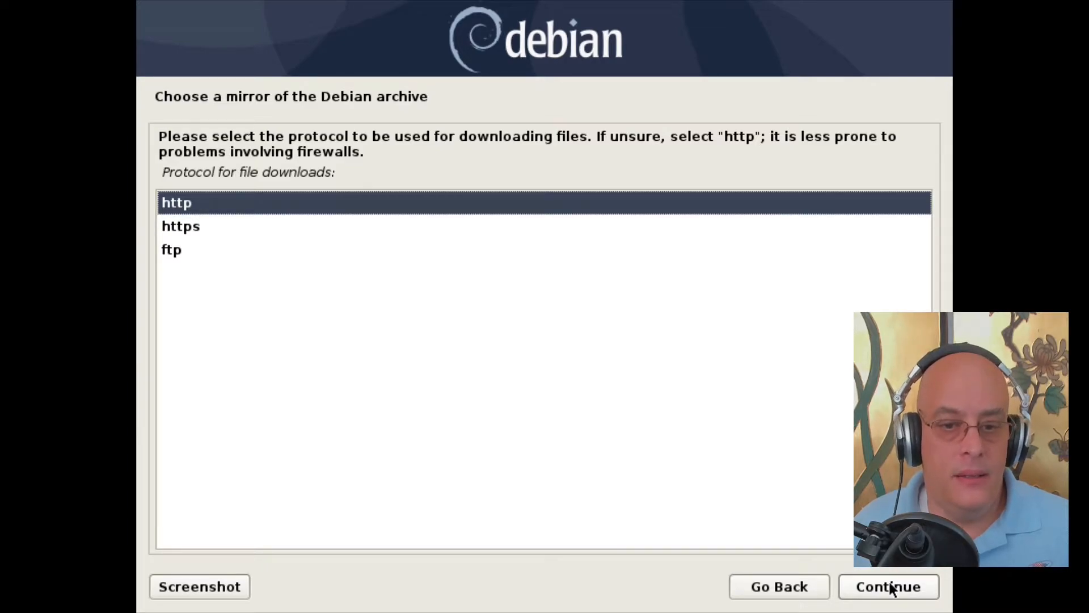
left_click(891, 588)
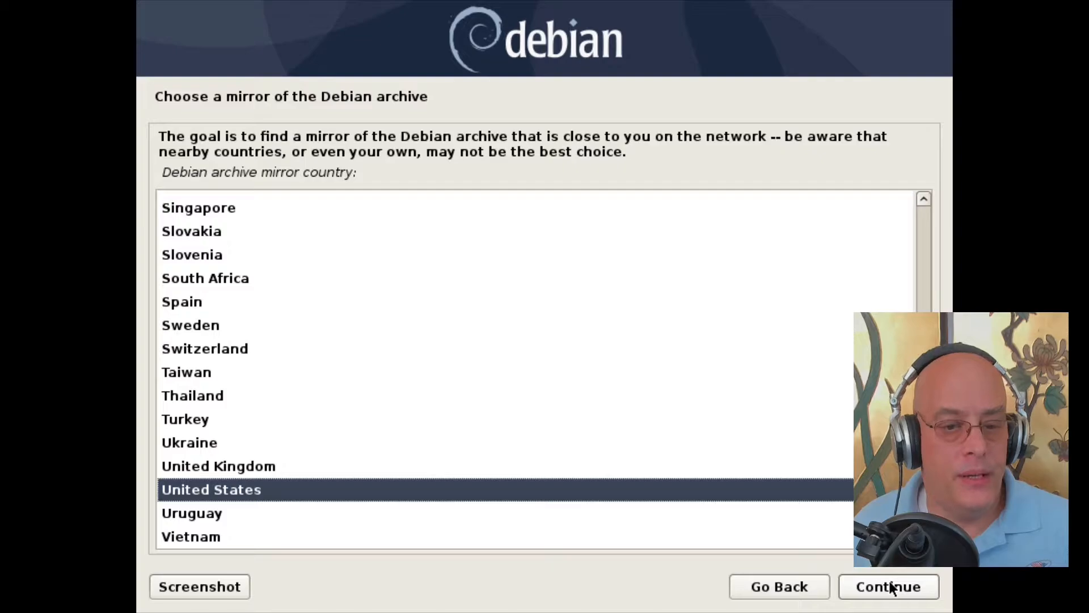
left_click(891, 587)
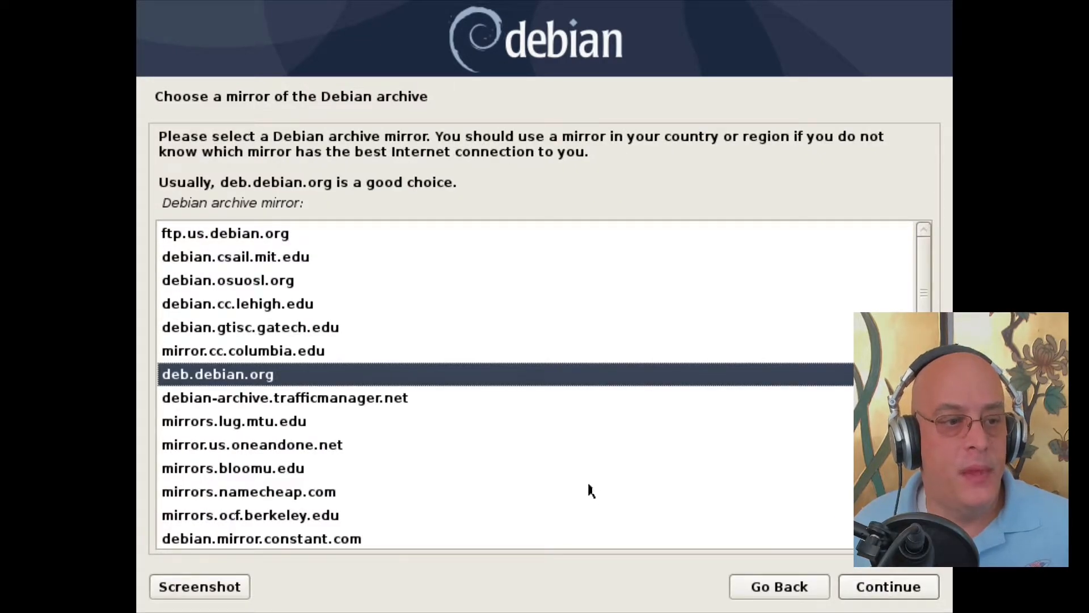
Step: Select the mirror.cc.columbia.edu mirror and leave the HTTP proxy blank
left_click(229, 350)
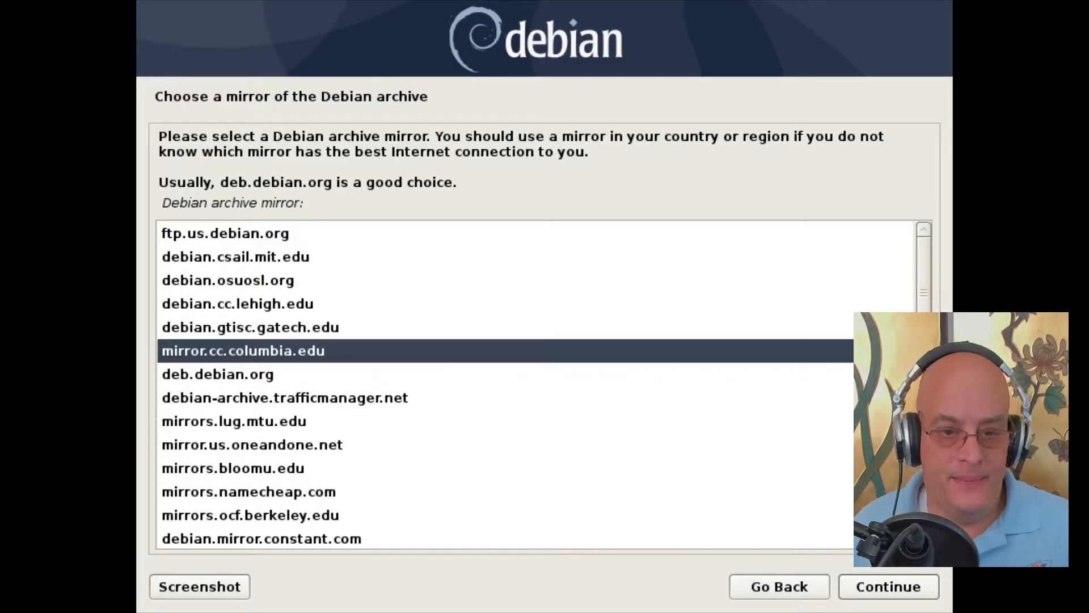
scroll(433, 428, "down", 4)
scroll(430, 428, "down", 2)
scroll(429, 429, "up", 6)
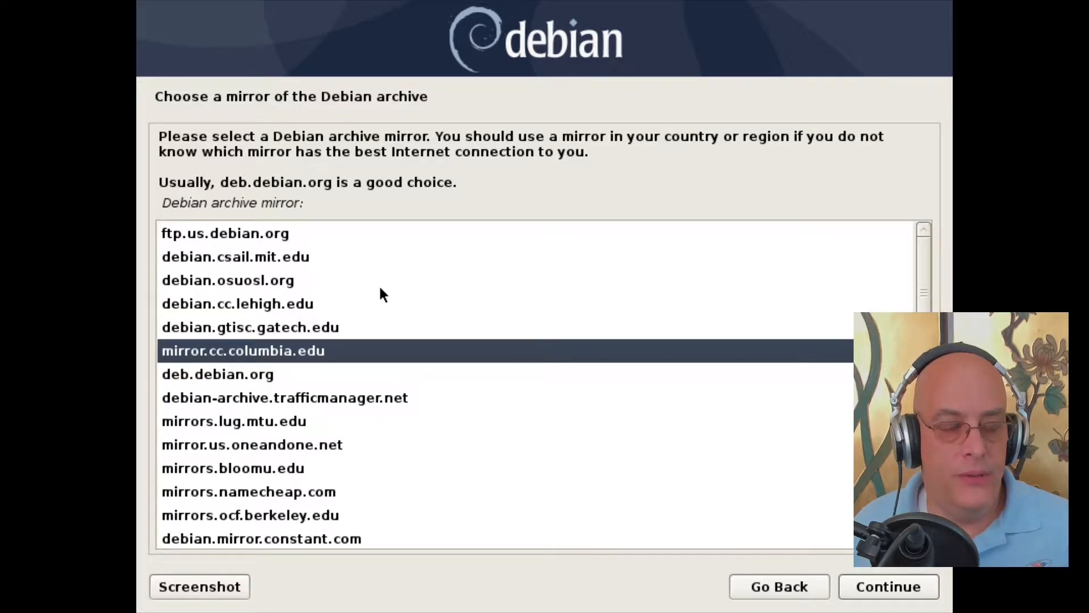
left_click(292, 373)
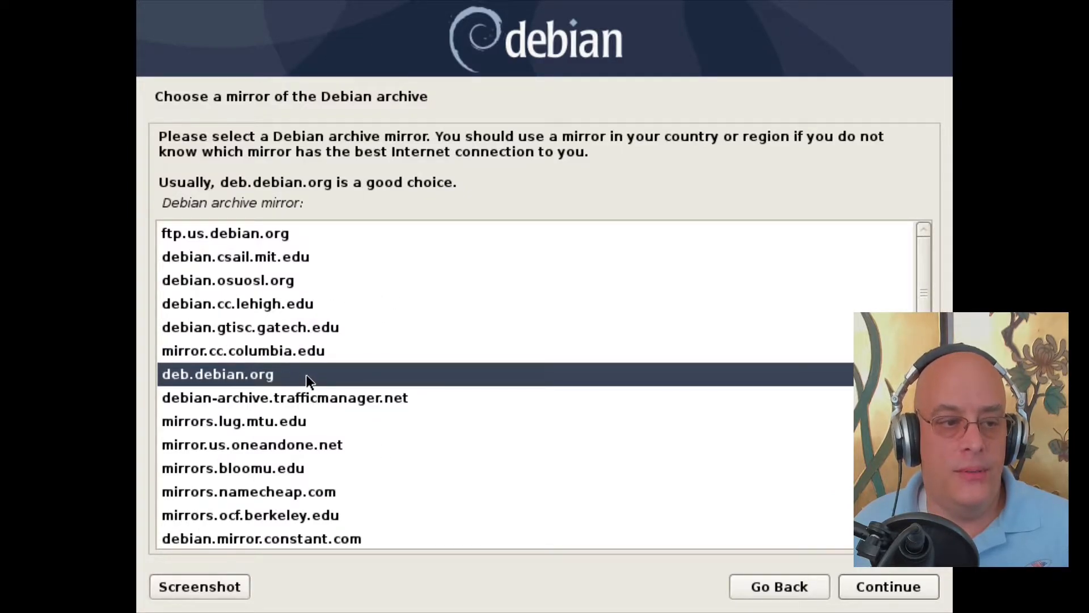
left_click(313, 352)
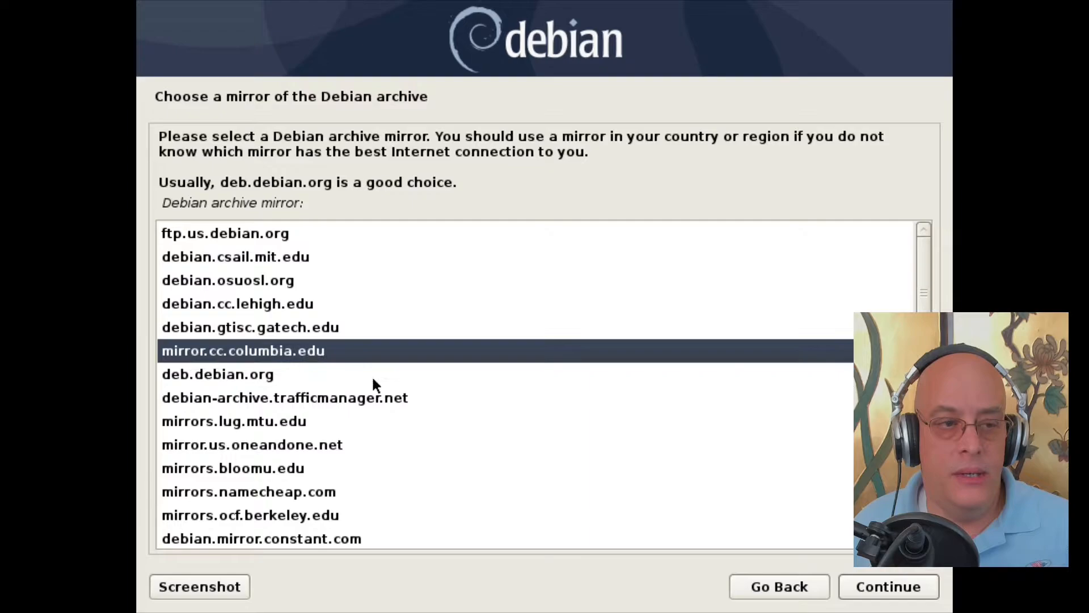
left_click(878, 587)
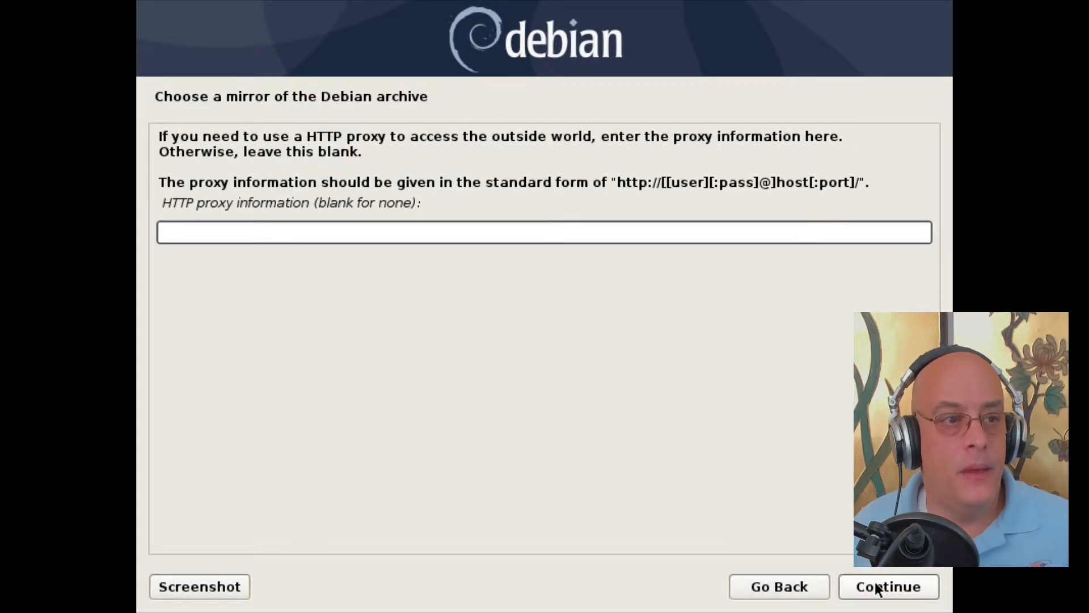
left_click(874, 586)
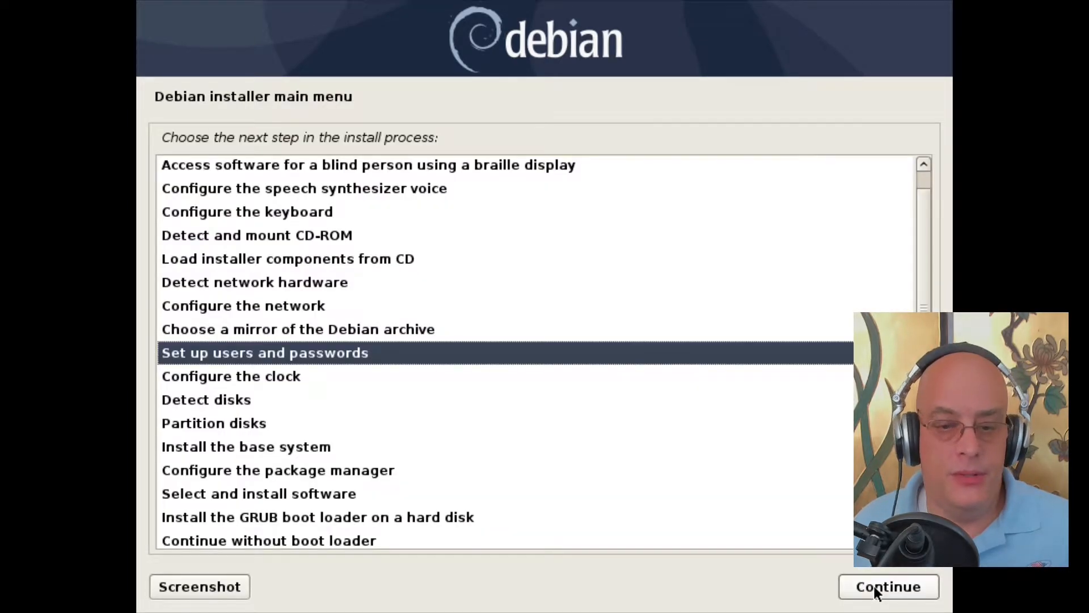
left_click(874, 586)
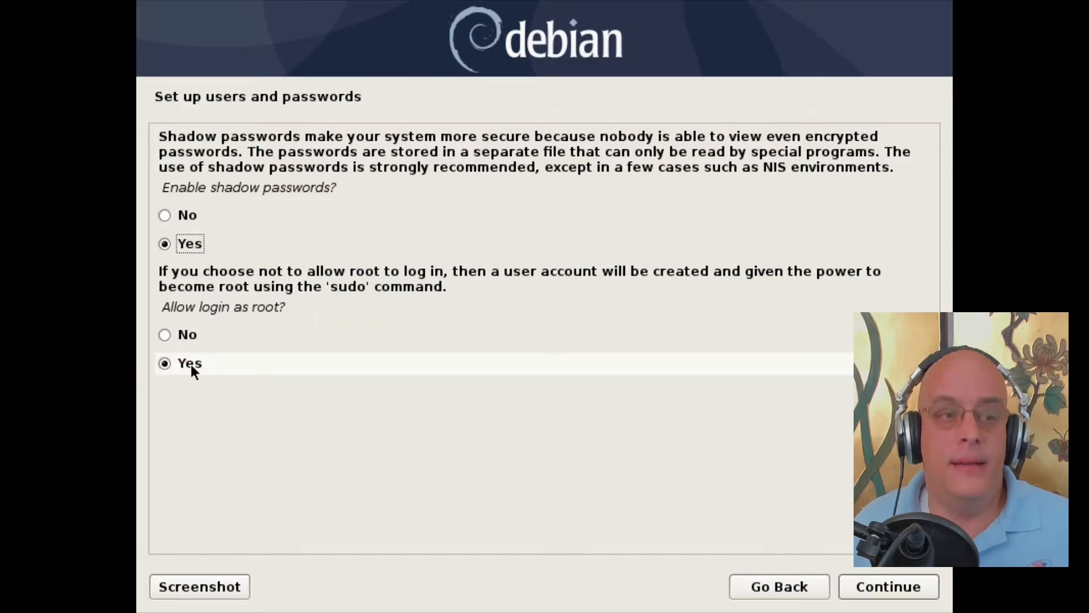
left_click(189, 339)
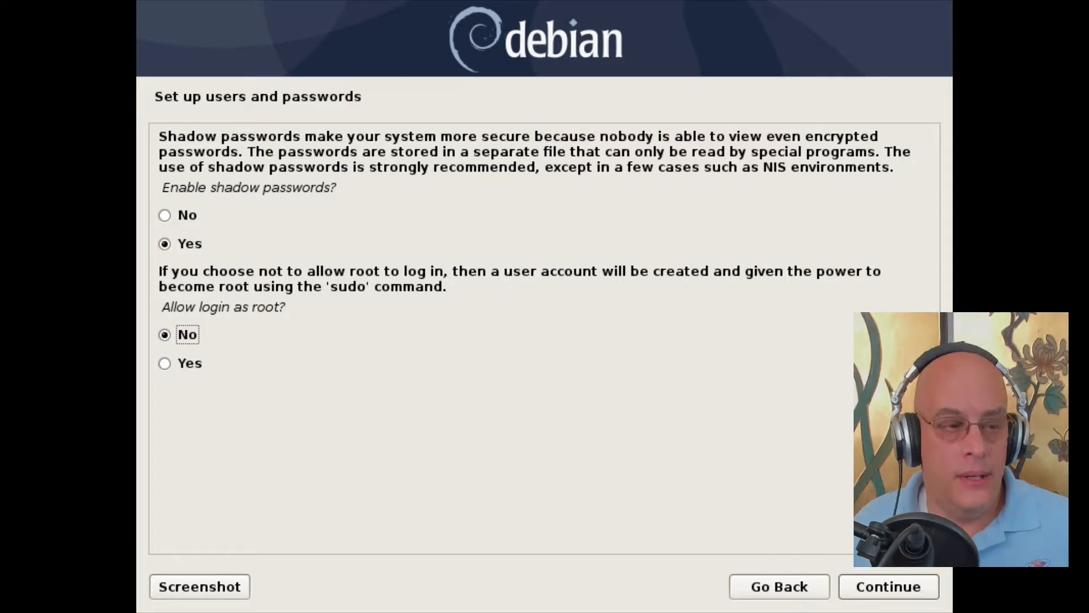
left_click(164, 364)
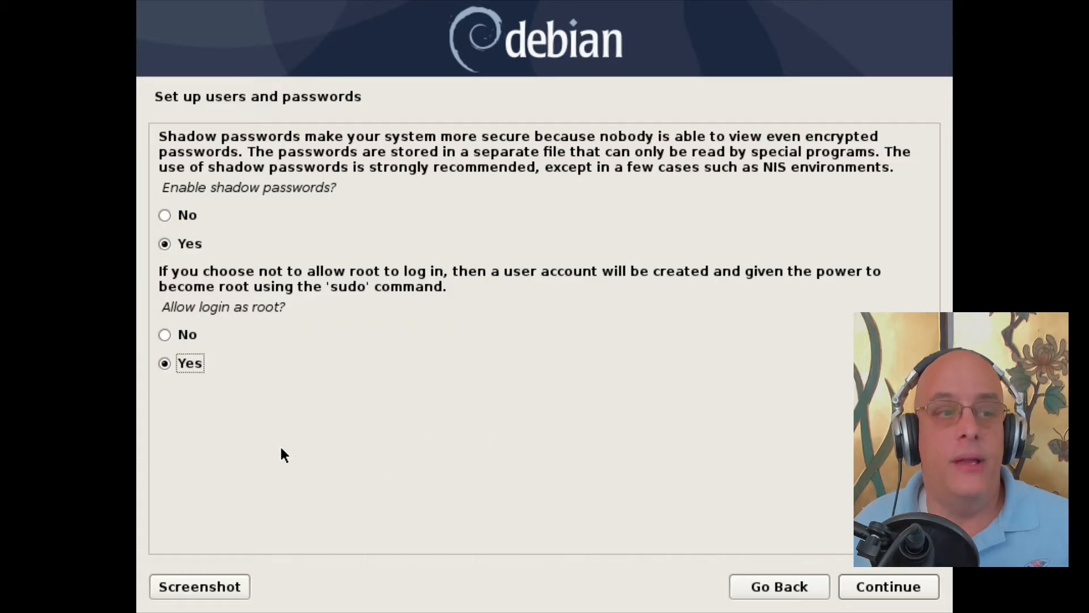
Step: Keep shadow passwords and root login, and enter the root password in both fields
left_click(863, 589)
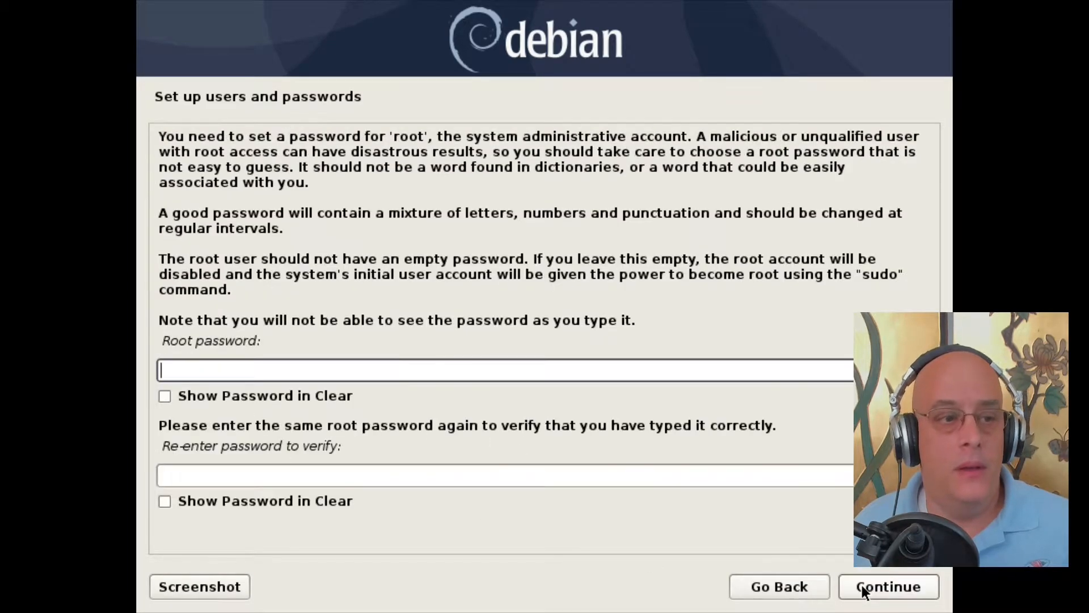
type("•••••••")
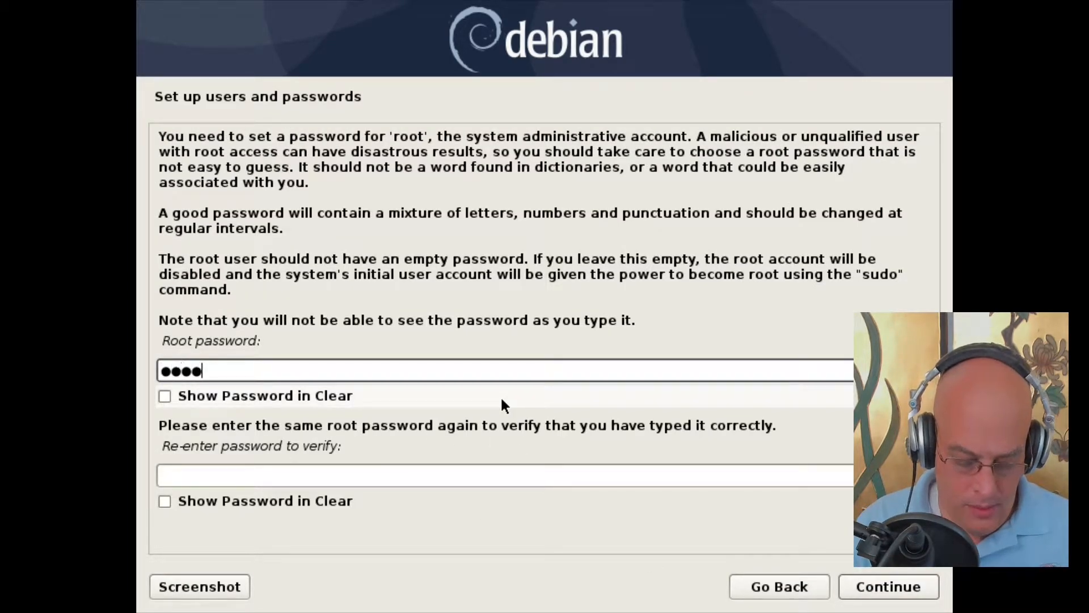
key("Tab")
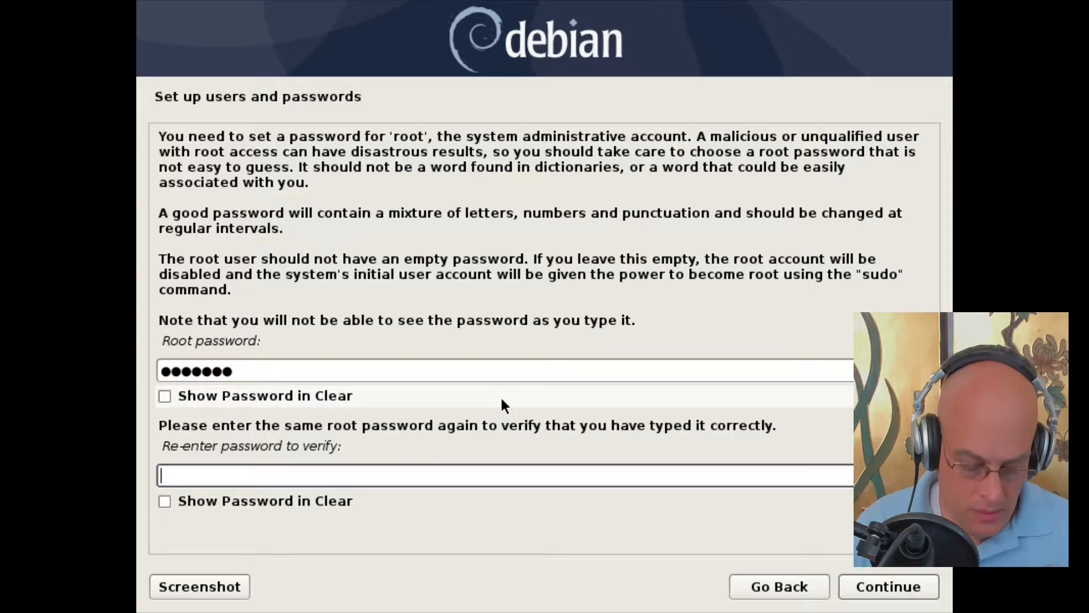
type("•••••••")
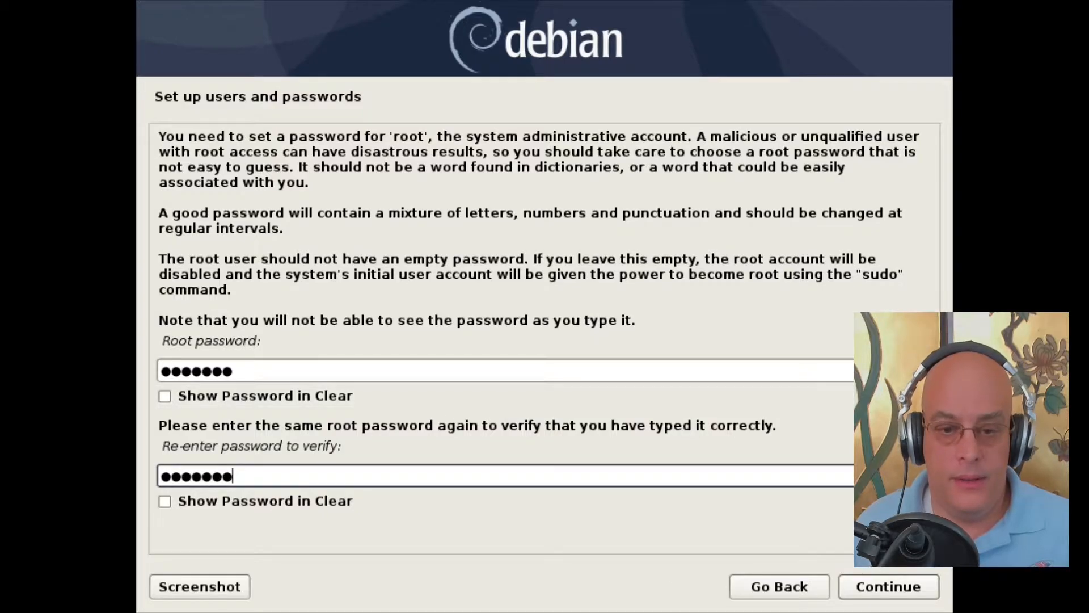
Step: Confirm the root password, choose to create a normal user, and enter the user's full name
left_click(874, 587)
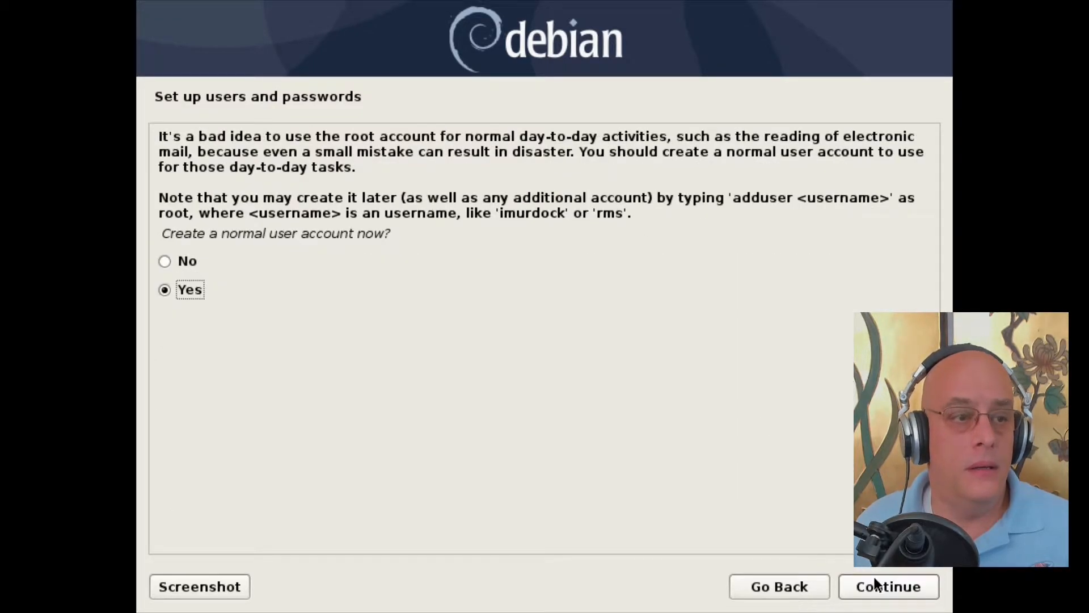
left_click(883, 584)
type("LEX")
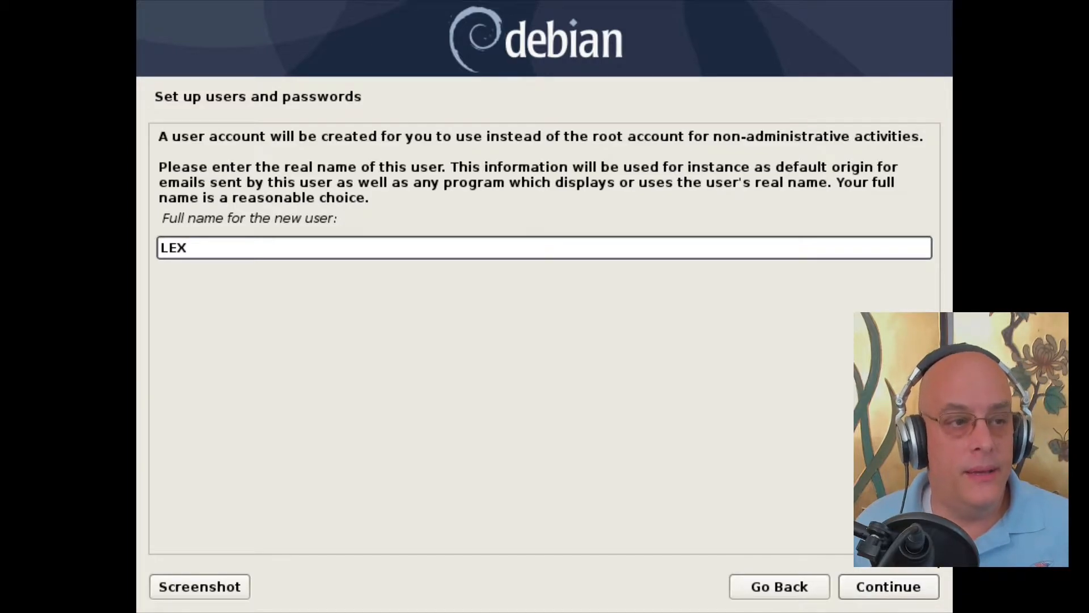
left_click(894, 579)
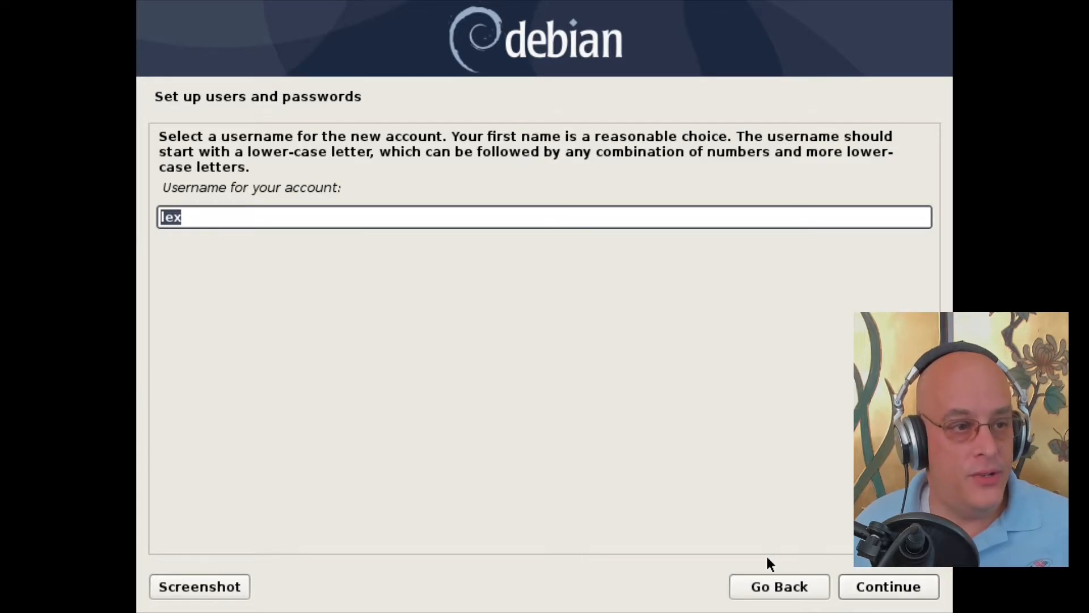
Step: Accept the suggested username and set the user's password, entered twice
left_click(905, 588)
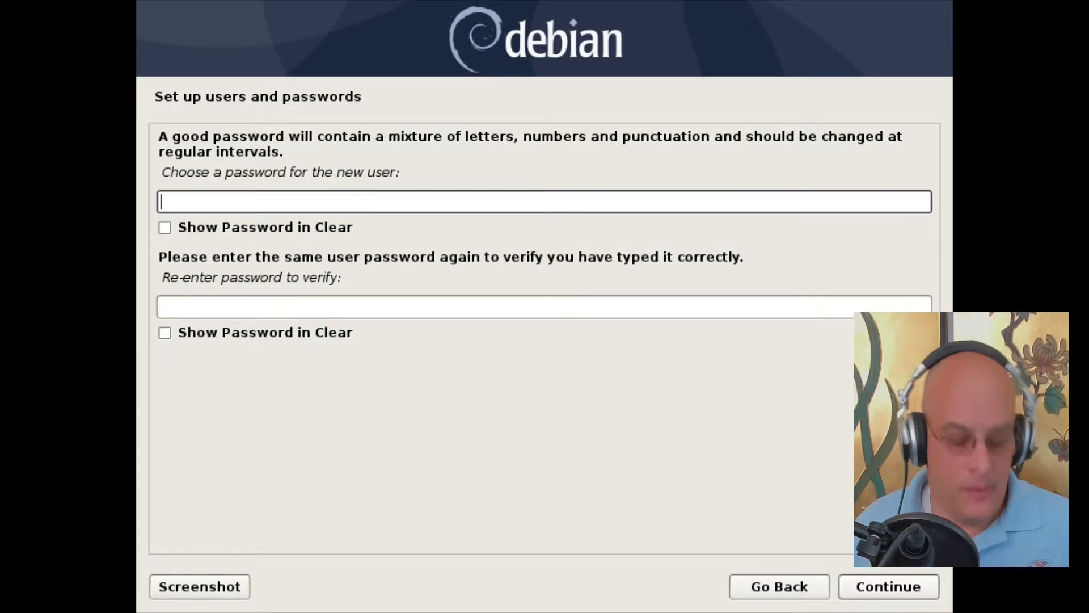
type("•••••••")
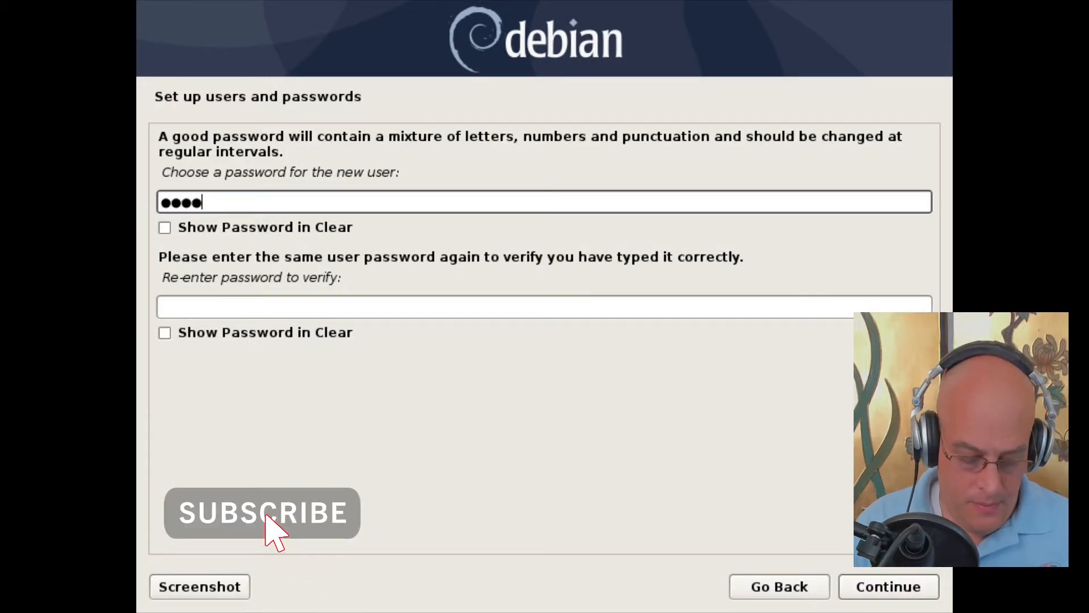
key("Tab")
key("Tab")
type("•••••••")
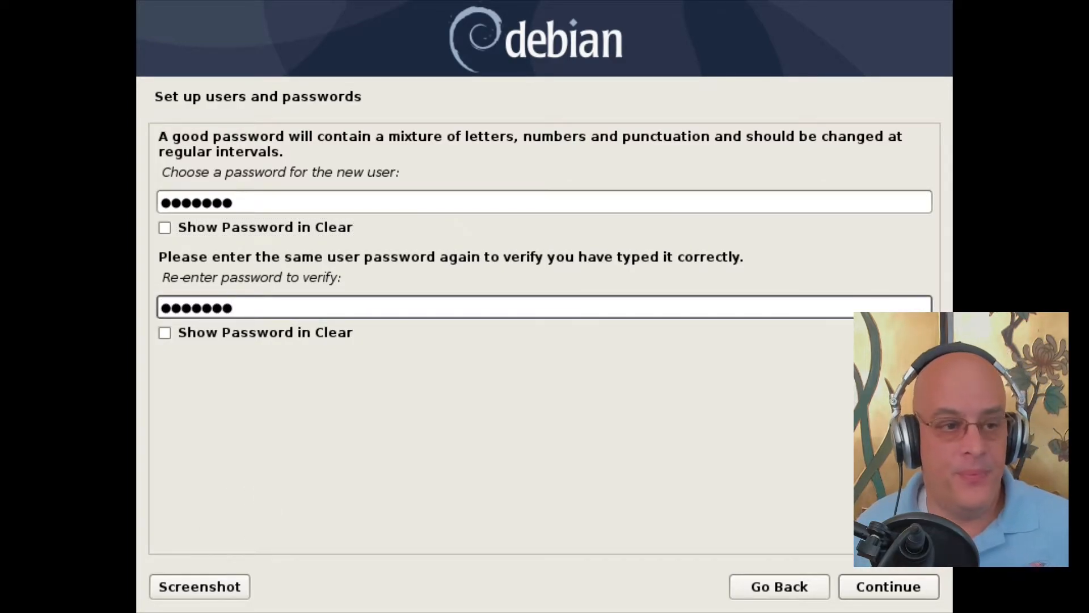
left_click(878, 589)
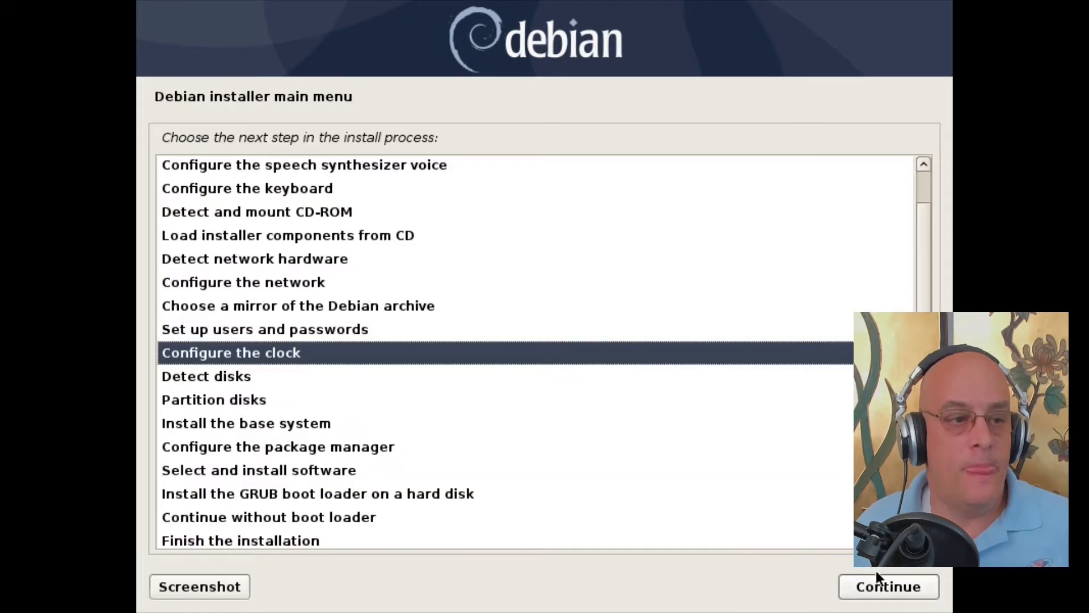
Step: Set the clock via NTP from 0.debian.pool.ntp.org in the Eastern time zone, then detect disks
left_click(904, 588)
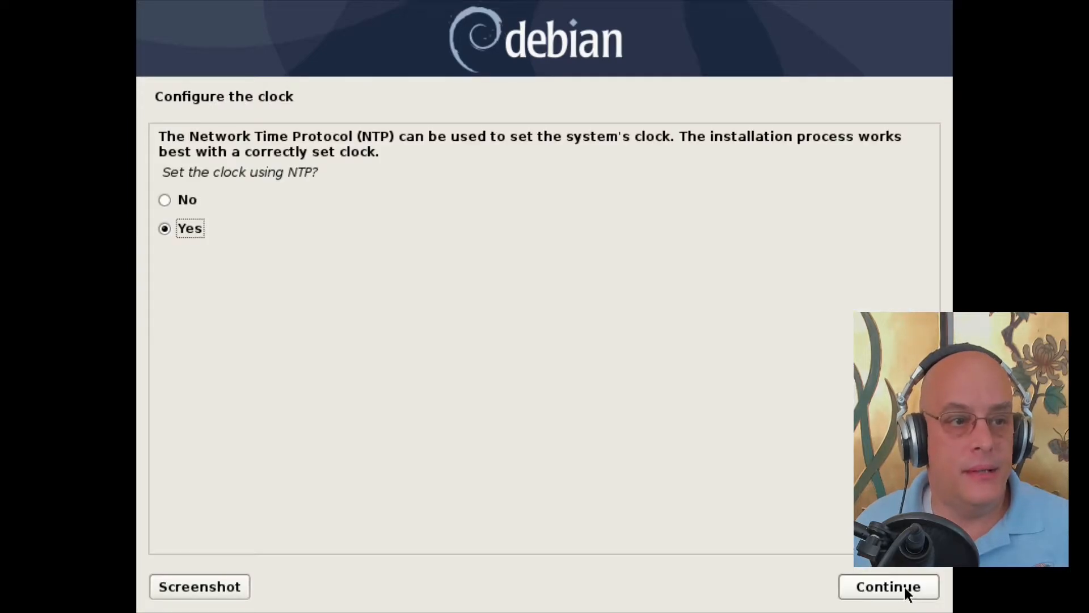
left_click(905, 587)
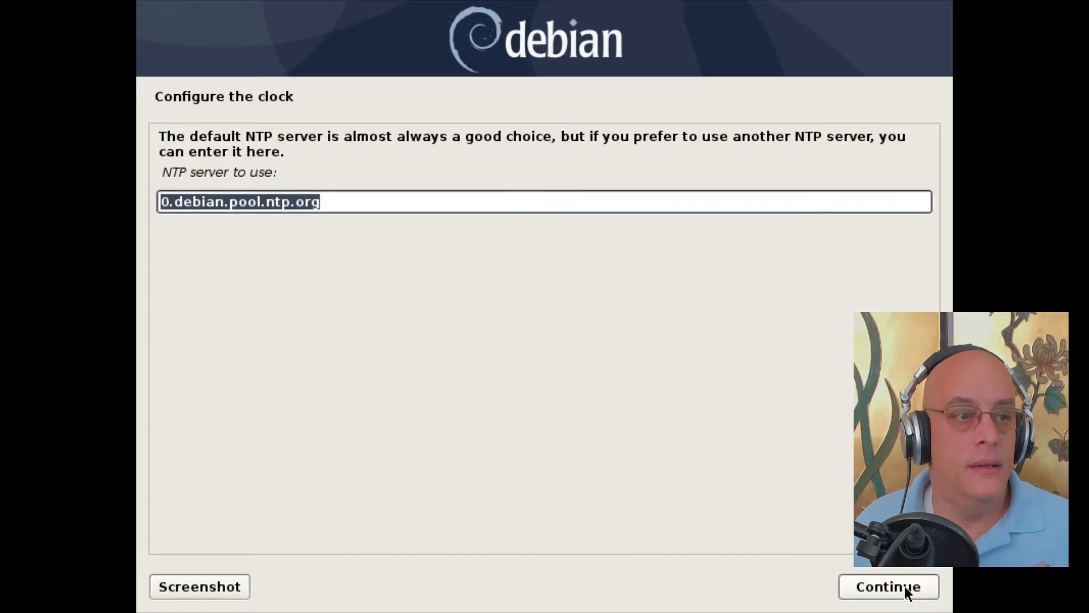
left_click(904, 586)
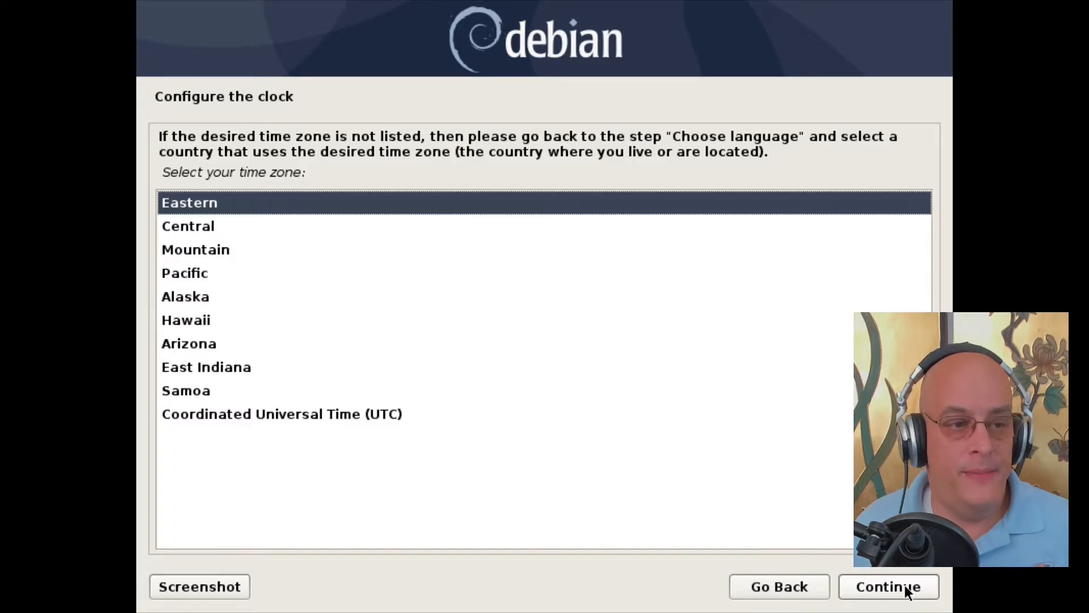
left_click(905, 588)
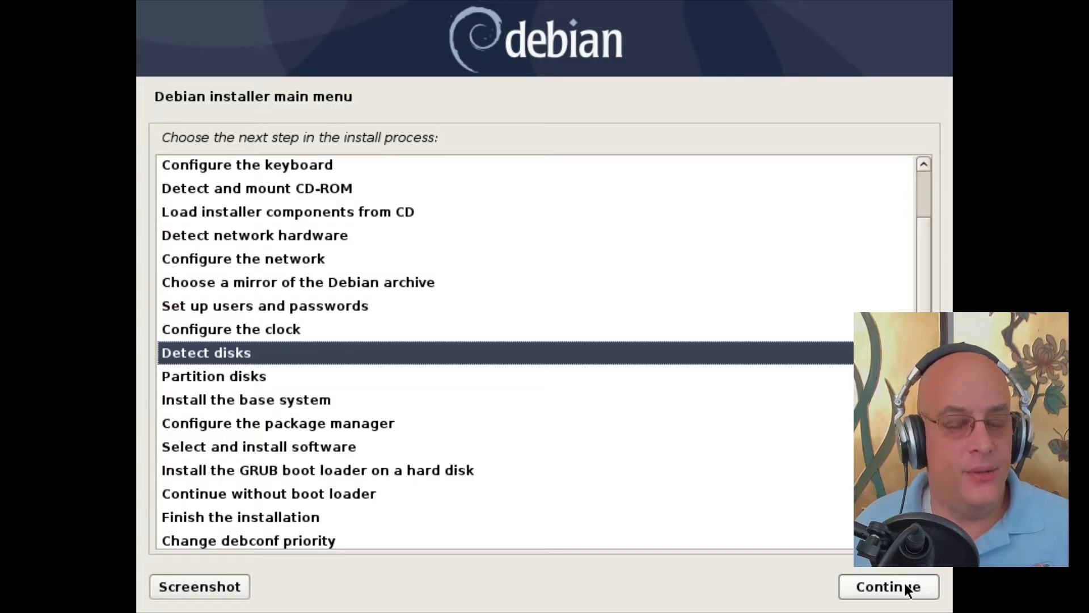
left_click(906, 588)
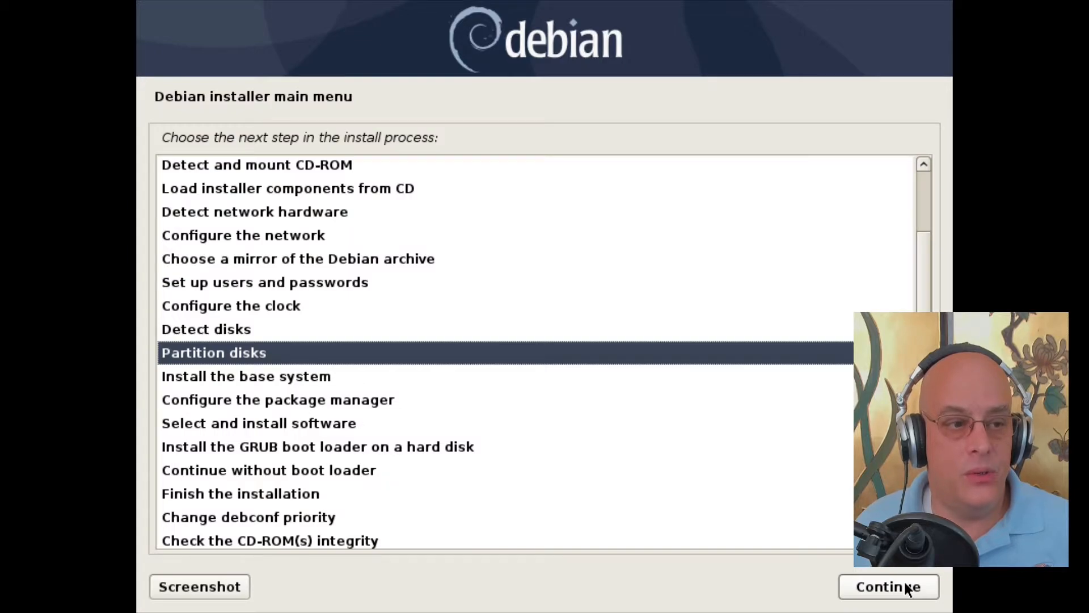
Step: Choose manual partitioning and select Virtual disk 1 (vda)
left_click(906, 587)
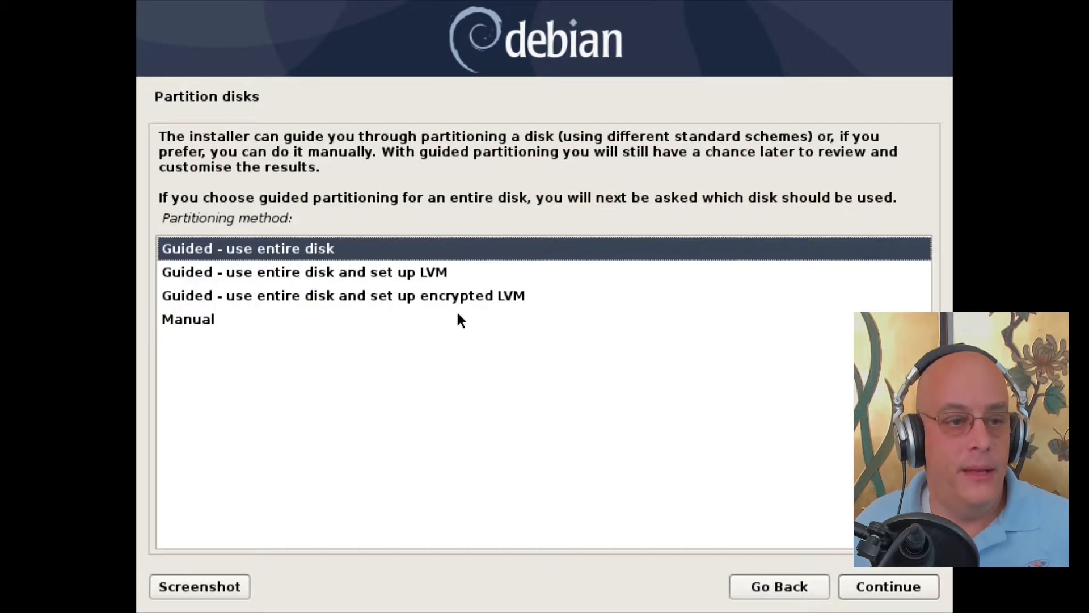
left_click(184, 319)
left_click(892, 587)
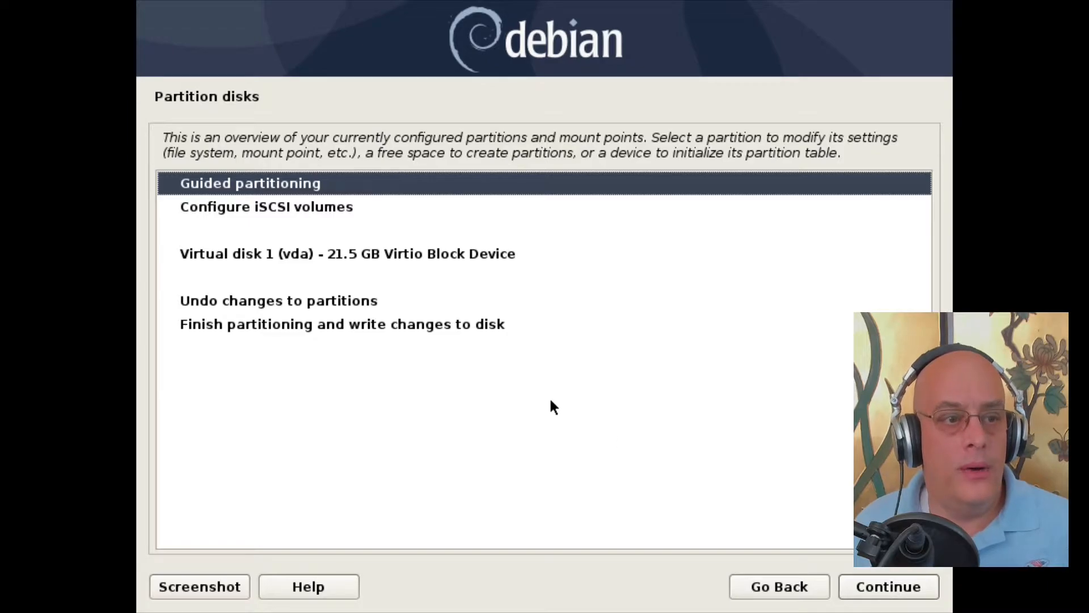
left_click(370, 255)
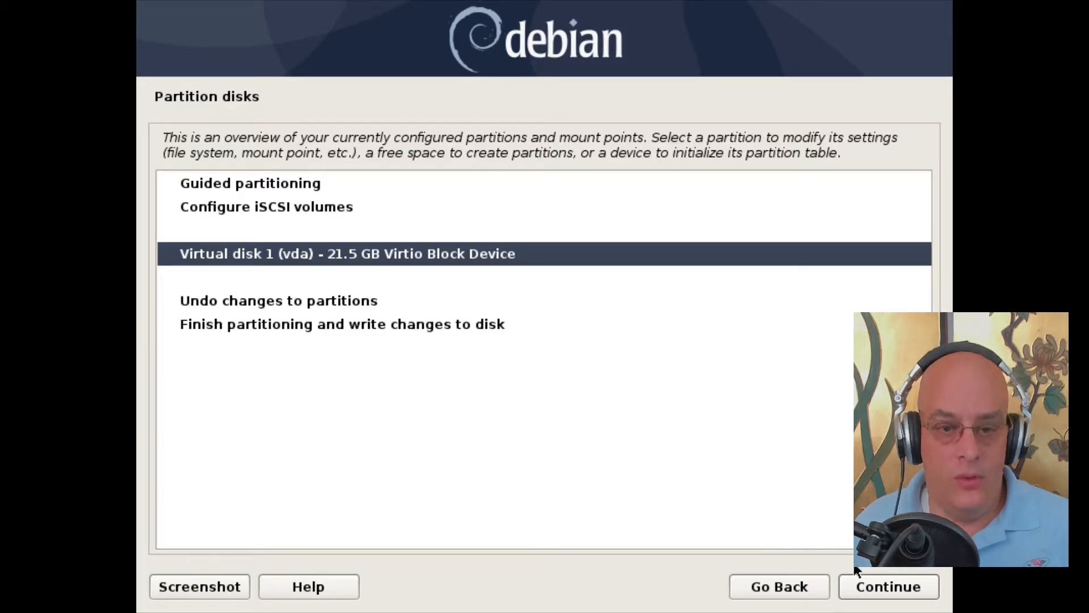
Step: Create a new empty gpt partition table on vda, leaving 21.5 GB free
left_click(877, 589)
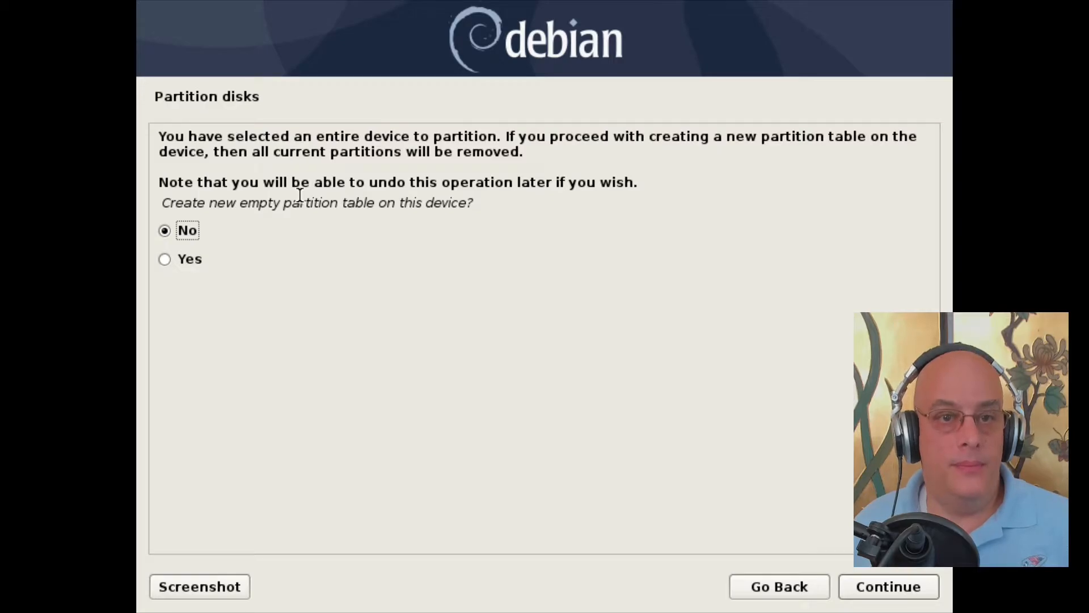
left_click(161, 260)
left_click(856, 582)
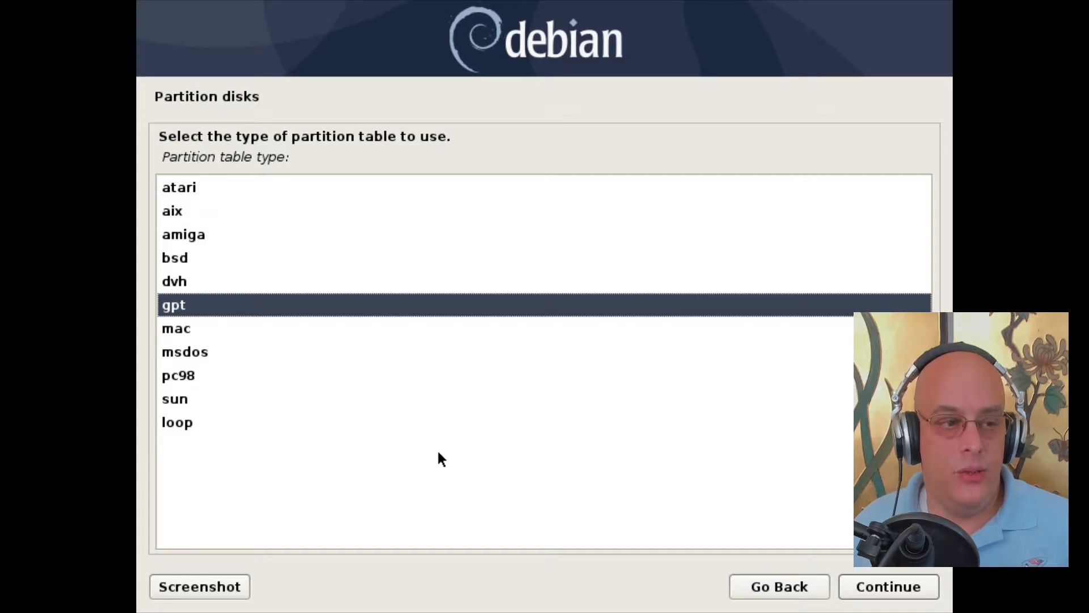
left_click(904, 589)
left_click(416, 351)
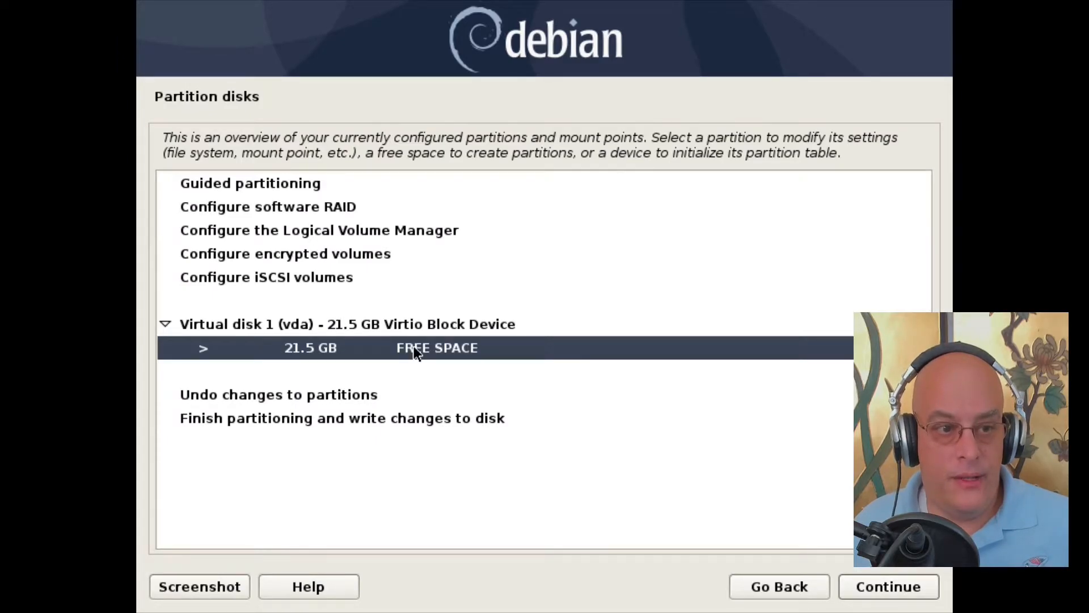
Step: Create a new 512MB partition at the beginning of the free space
left_click(864, 581)
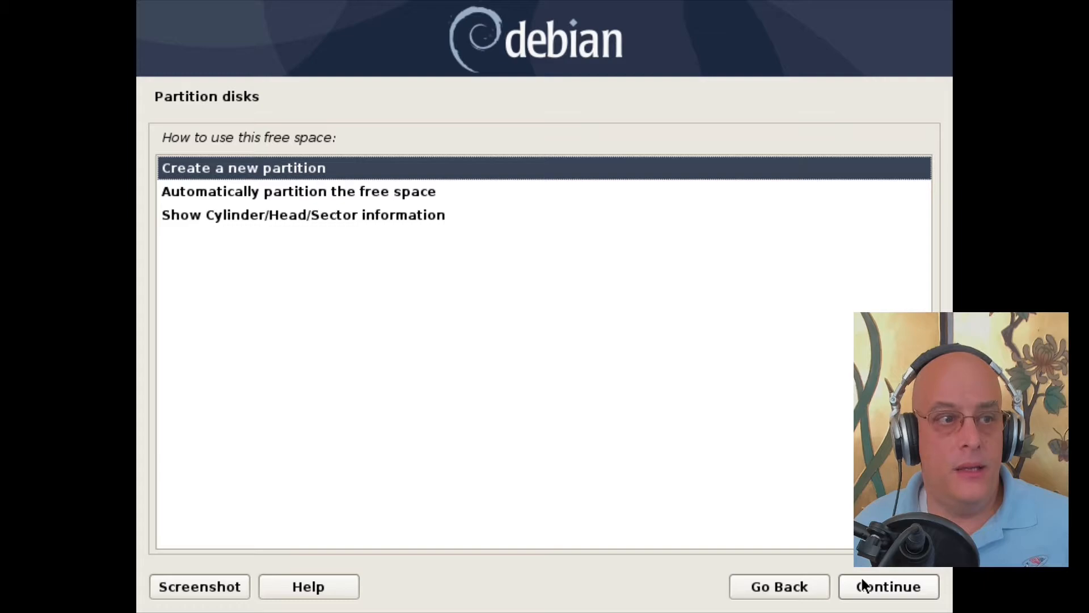
left_click(894, 581)
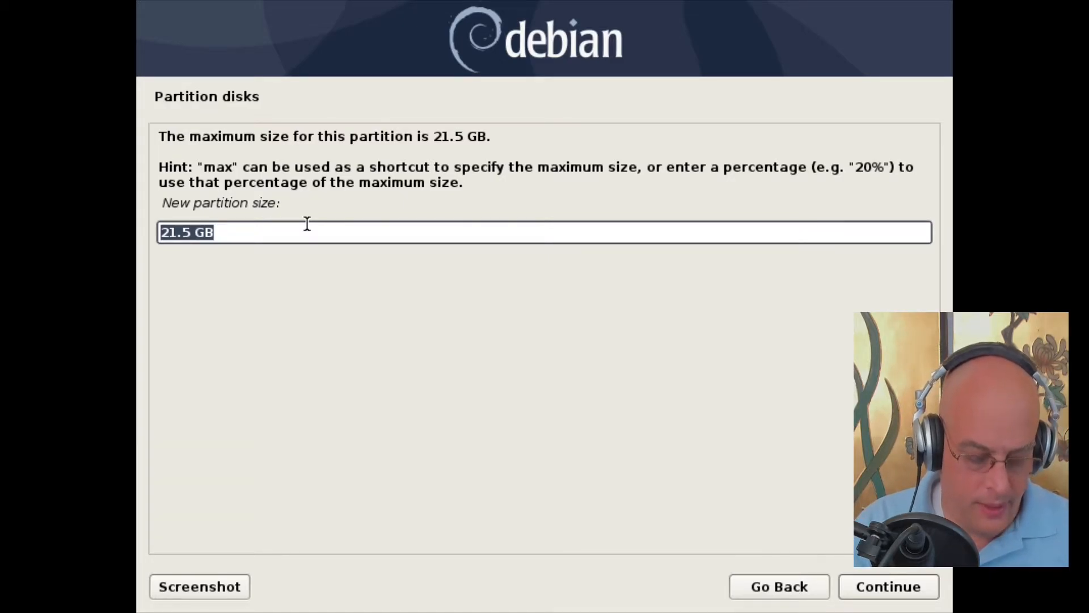
type("512MB")
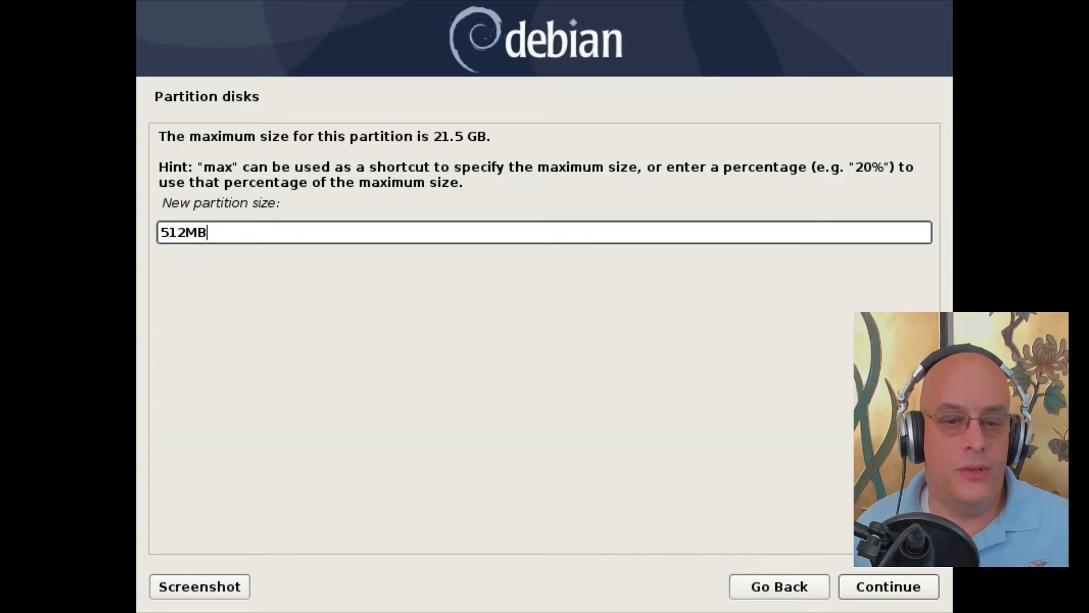
left_click(886, 587)
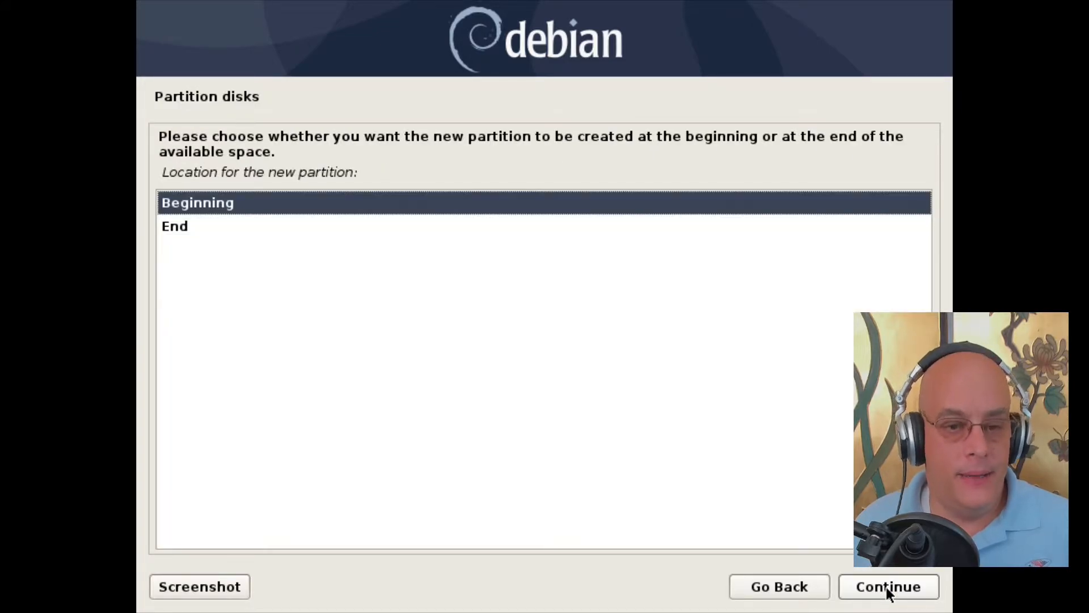
left_click(886, 587)
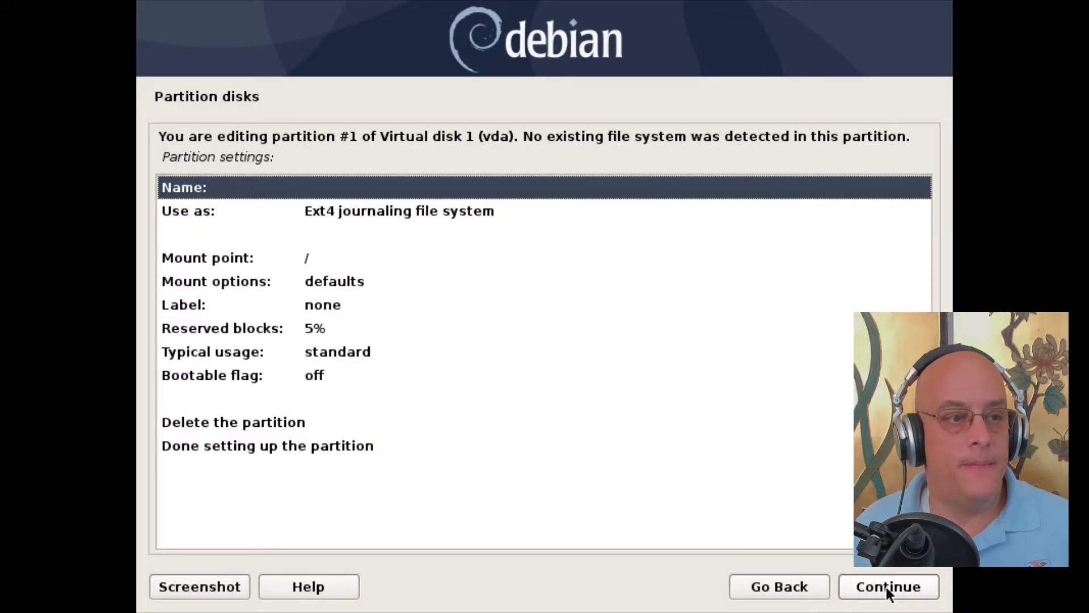
Step: Set the new partition to be used as an EFI System Partition and finish its setup
left_click(408, 213)
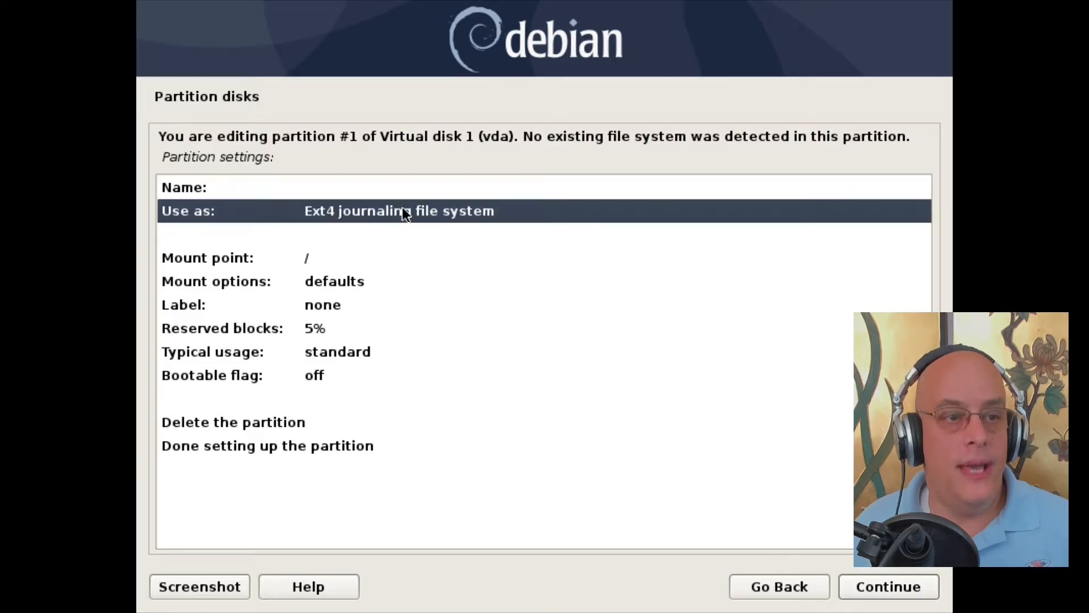
double_click(438, 210)
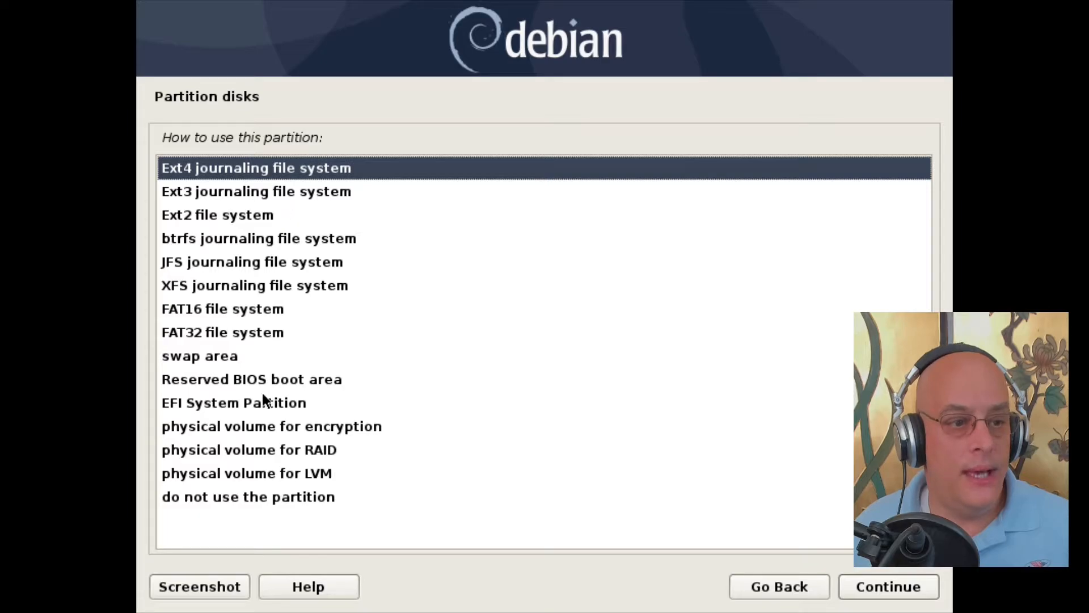
left_click(236, 404)
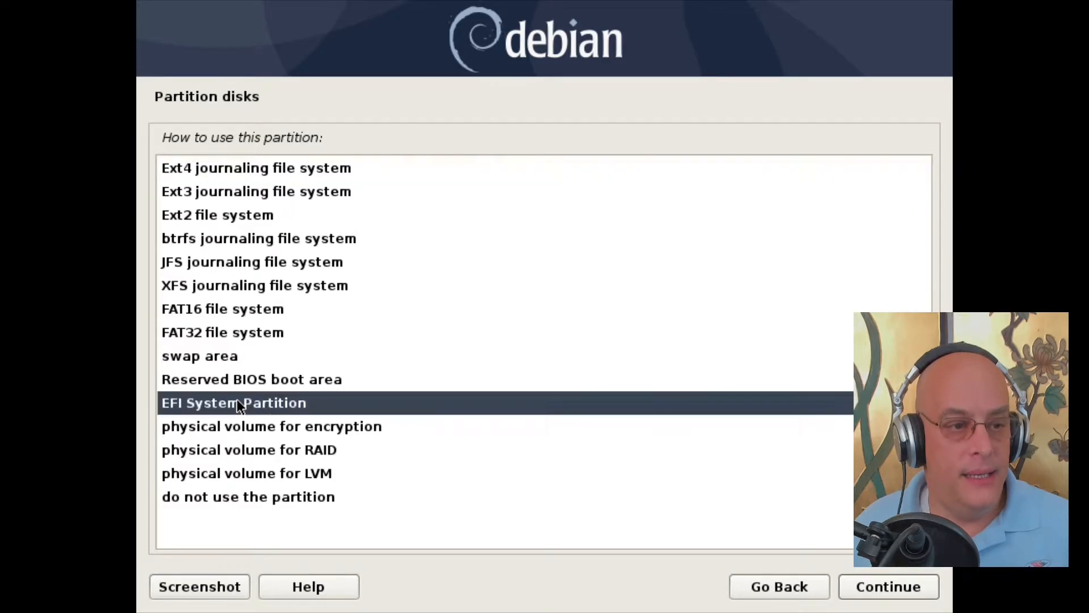
left_click(884, 588)
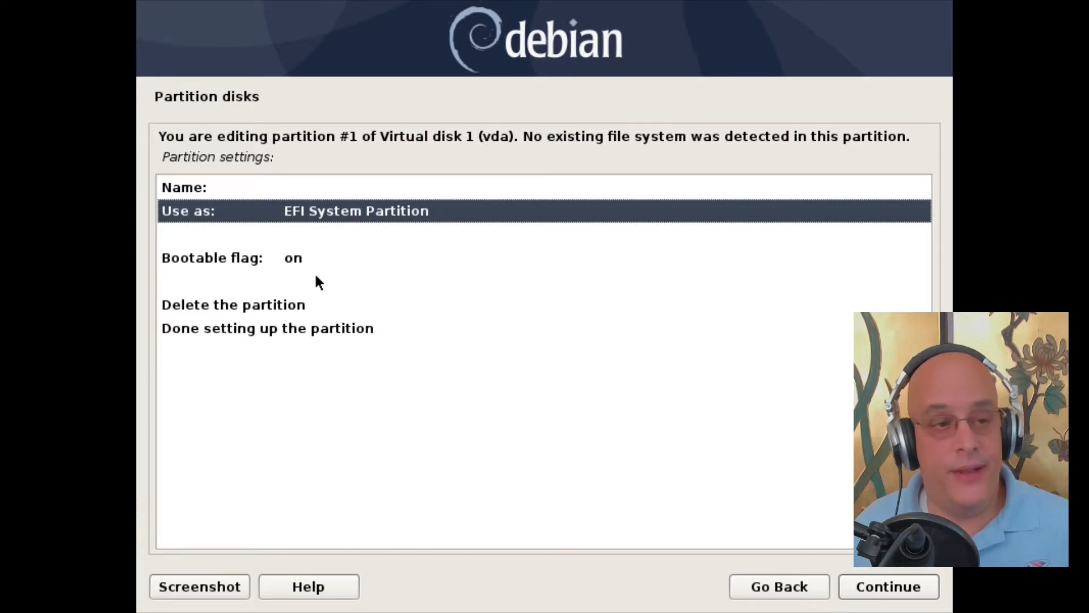
left_click(334, 329)
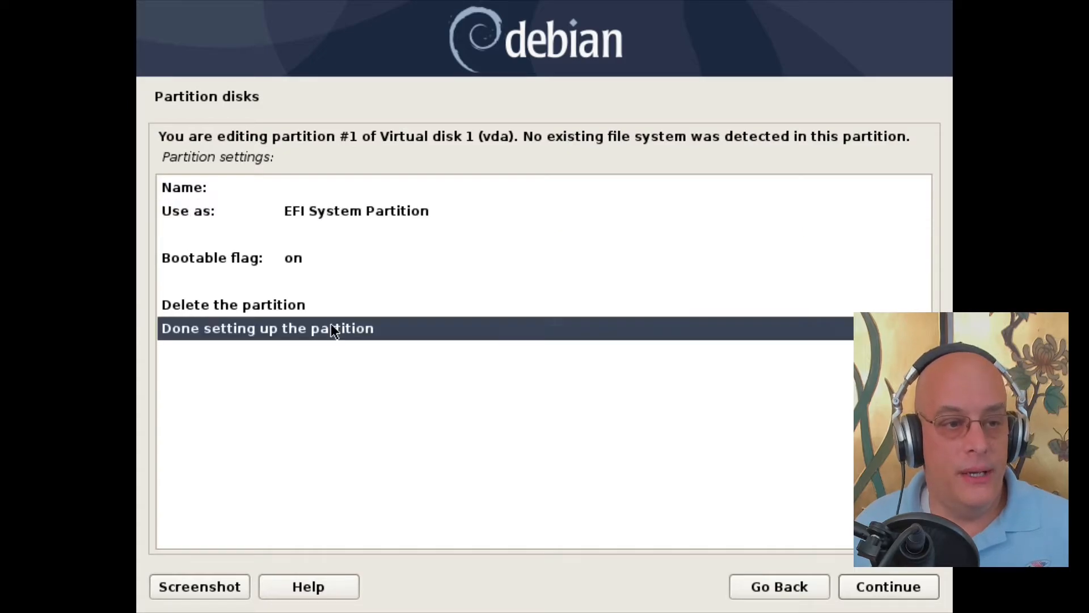
left_click(886, 586)
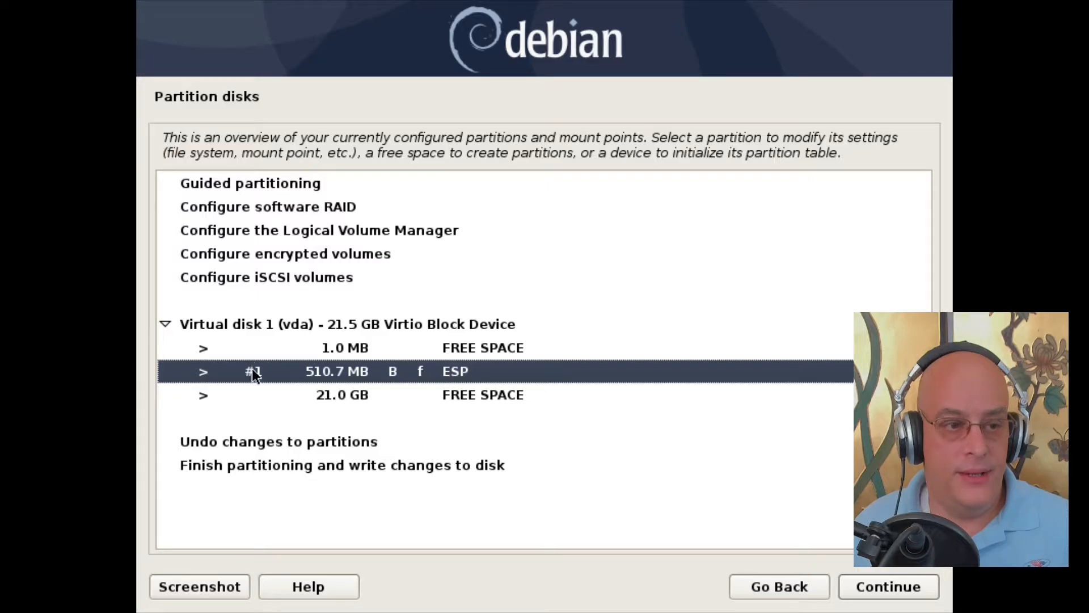
Step: Create a new 2GB partition at the beginning of the 21.0 GB free space
left_click(501, 396)
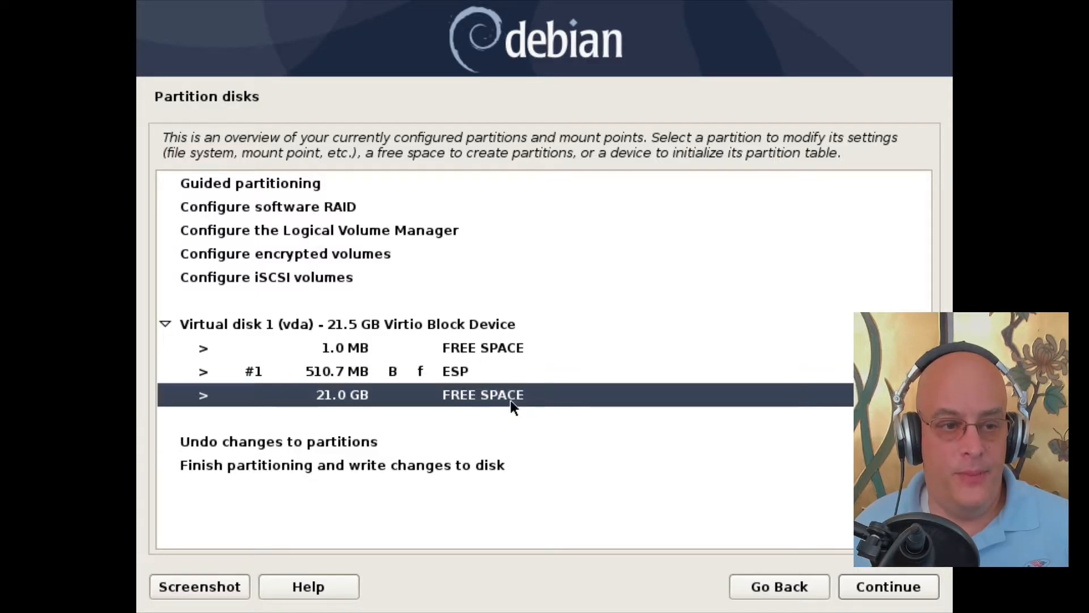
left_click(902, 587)
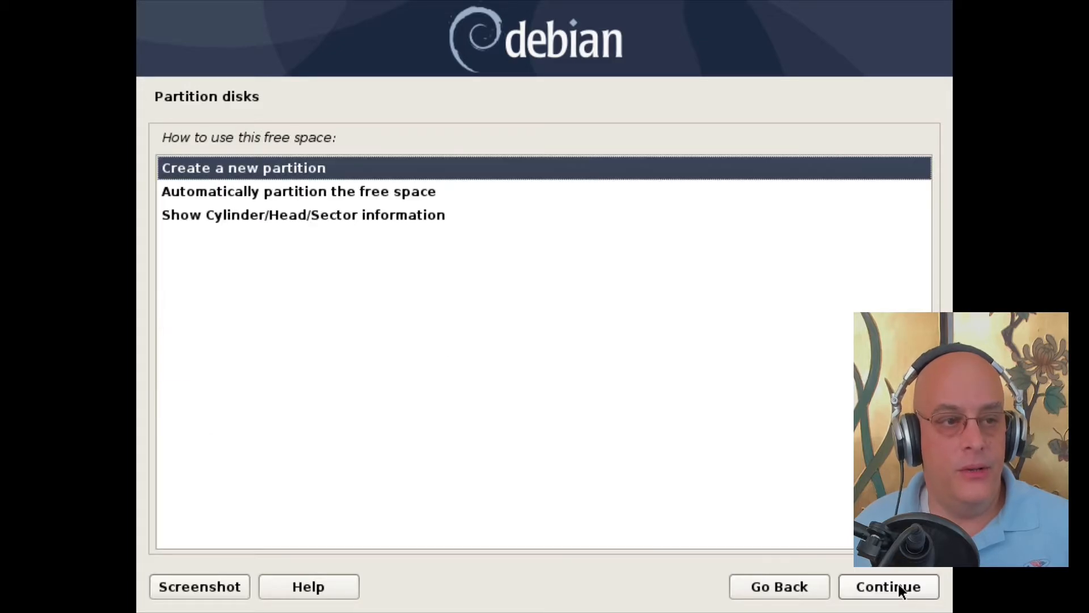
left_click(880, 586)
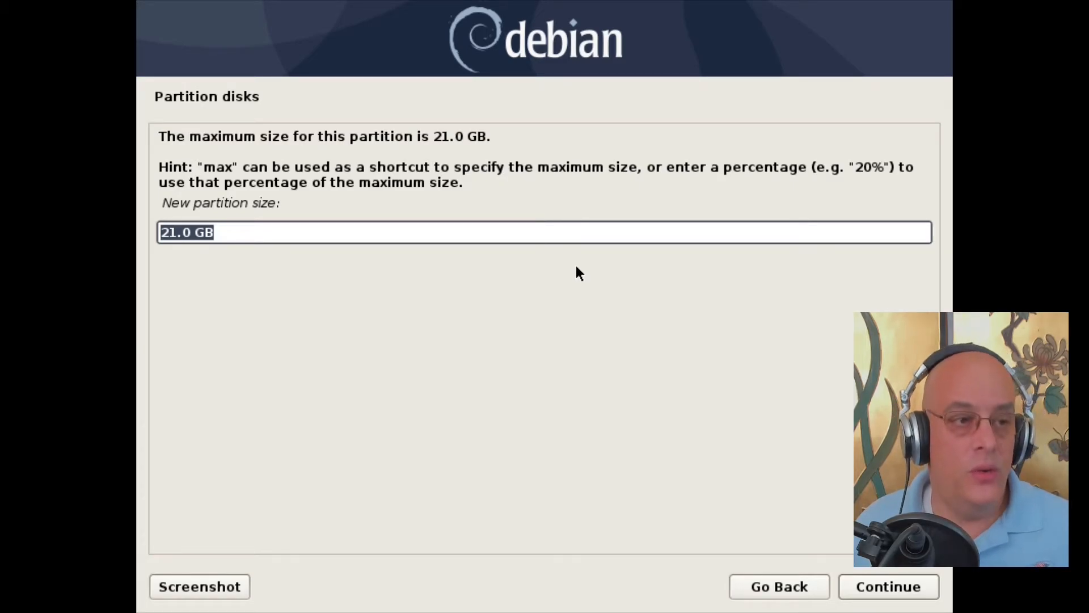
type("2")
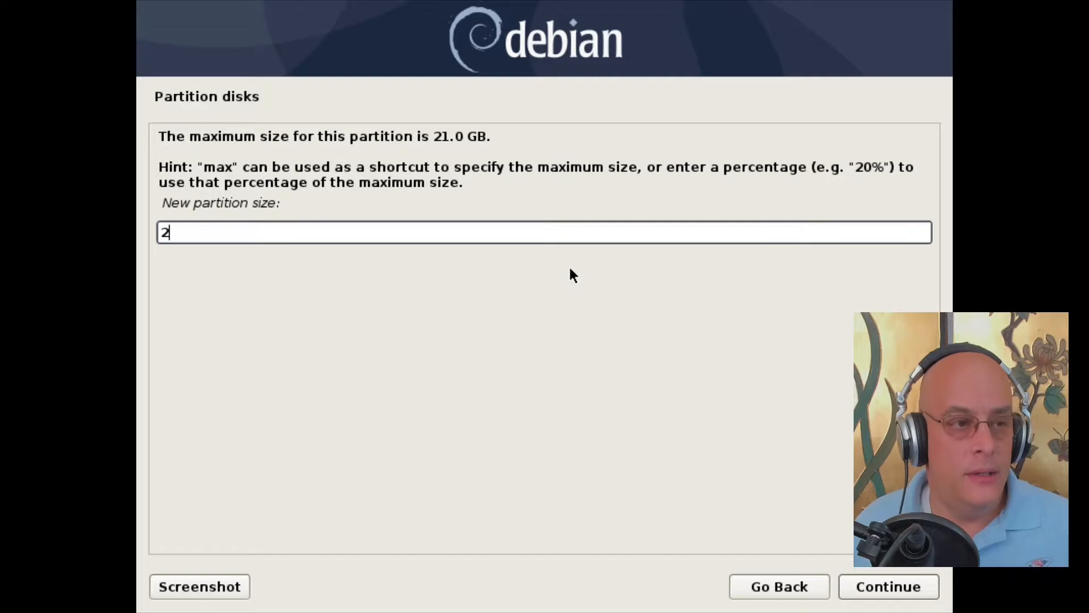
type("GB")
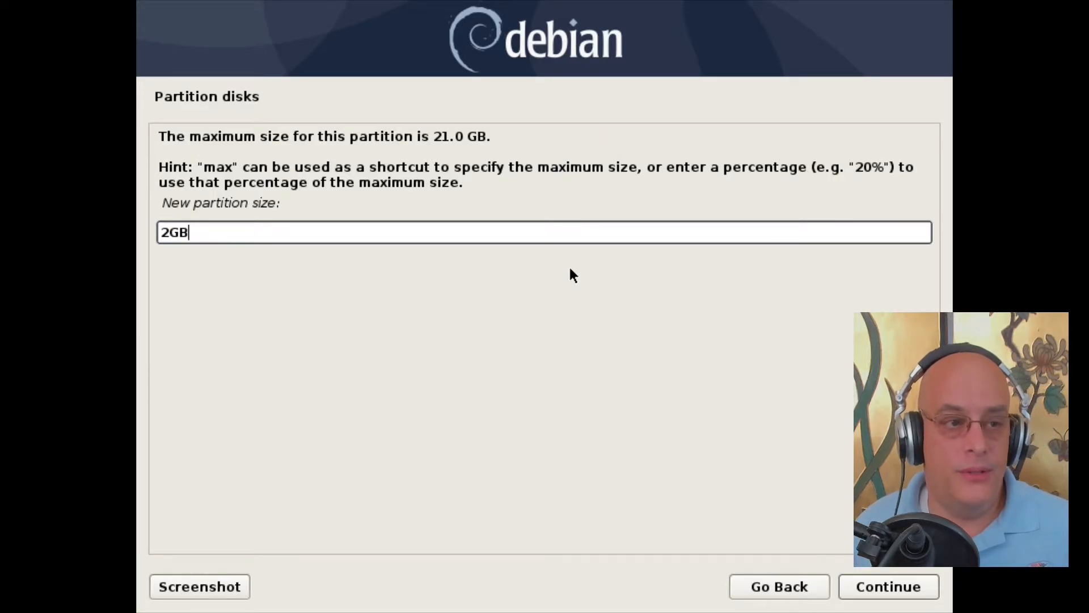
left_click(888, 587)
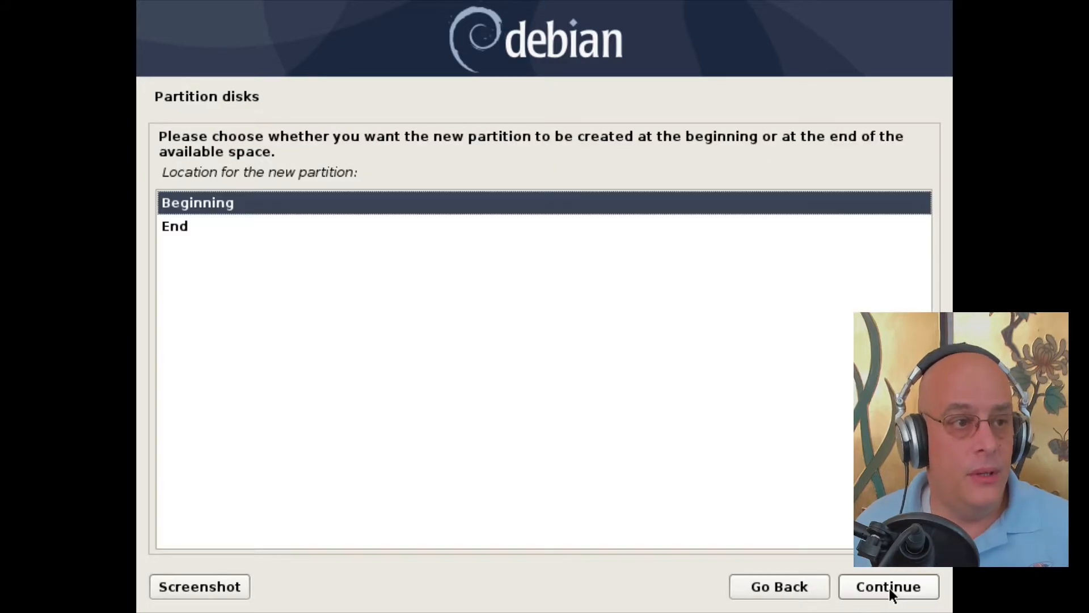
left_click(890, 587)
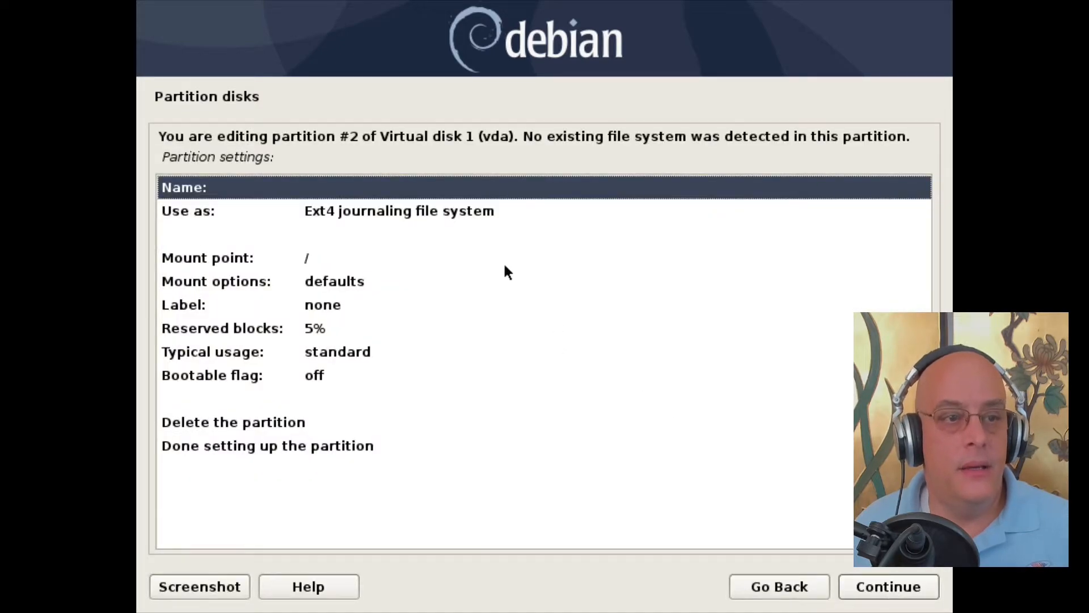
Step: Use partition #2 as swap area and finish its setup
double_click(464, 207)
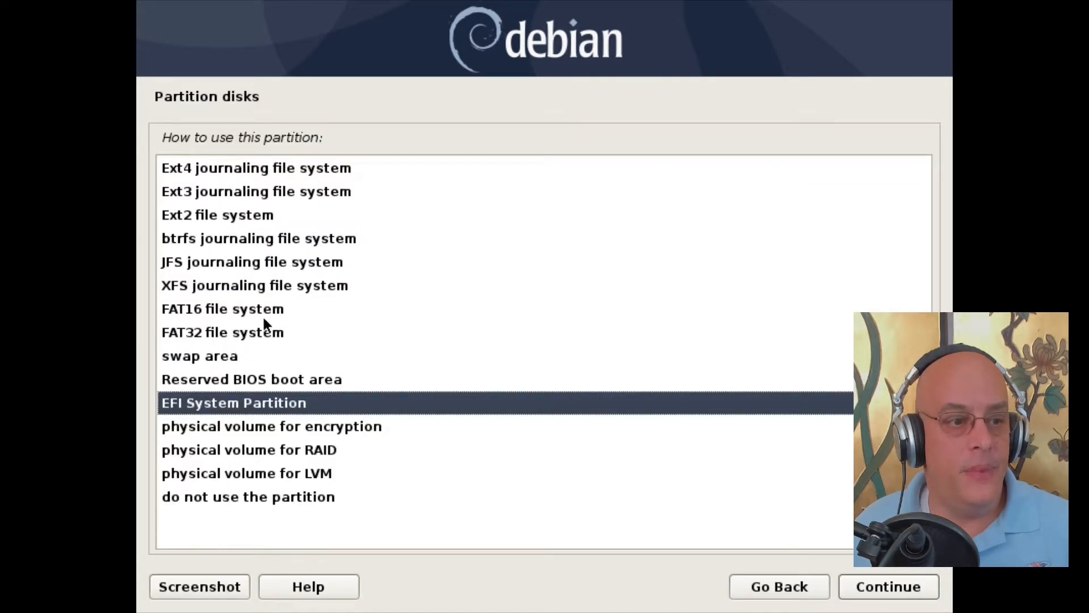
left_click(237, 355)
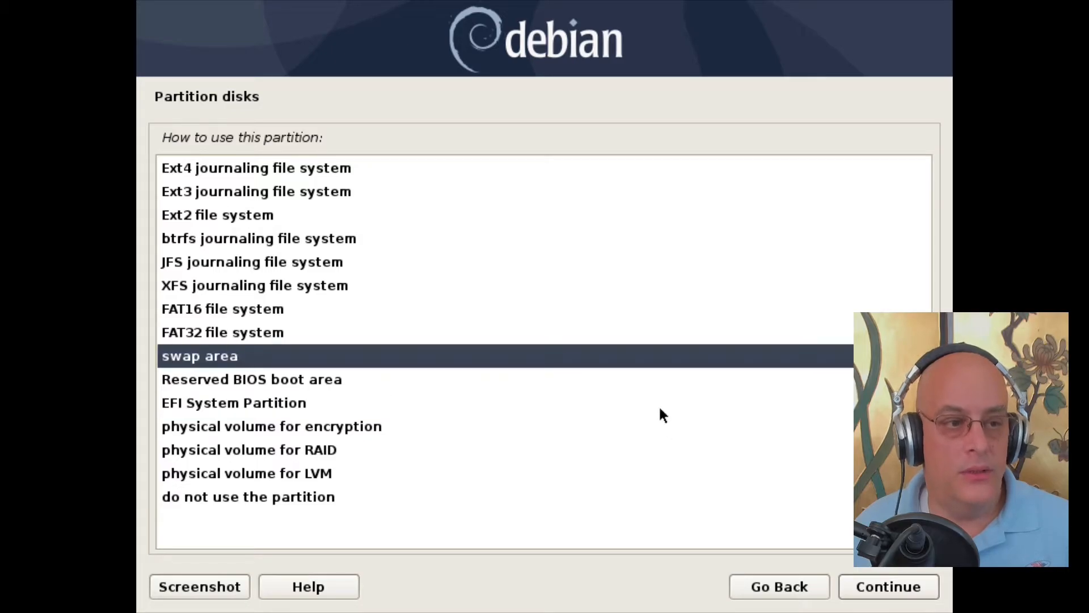
left_click(899, 586)
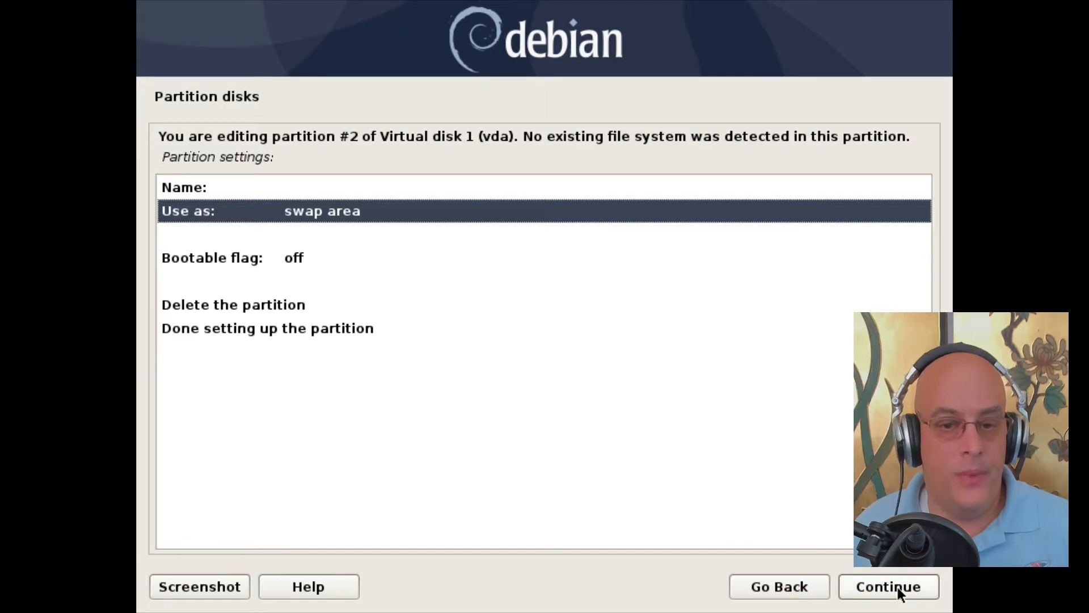
left_click(324, 332)
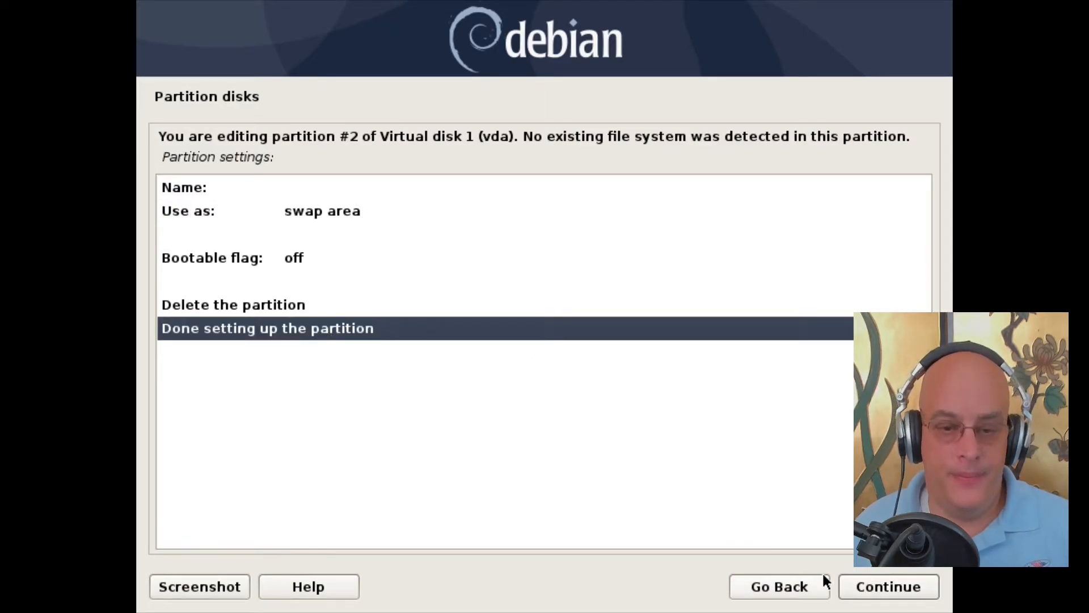
left_click(886, 589)
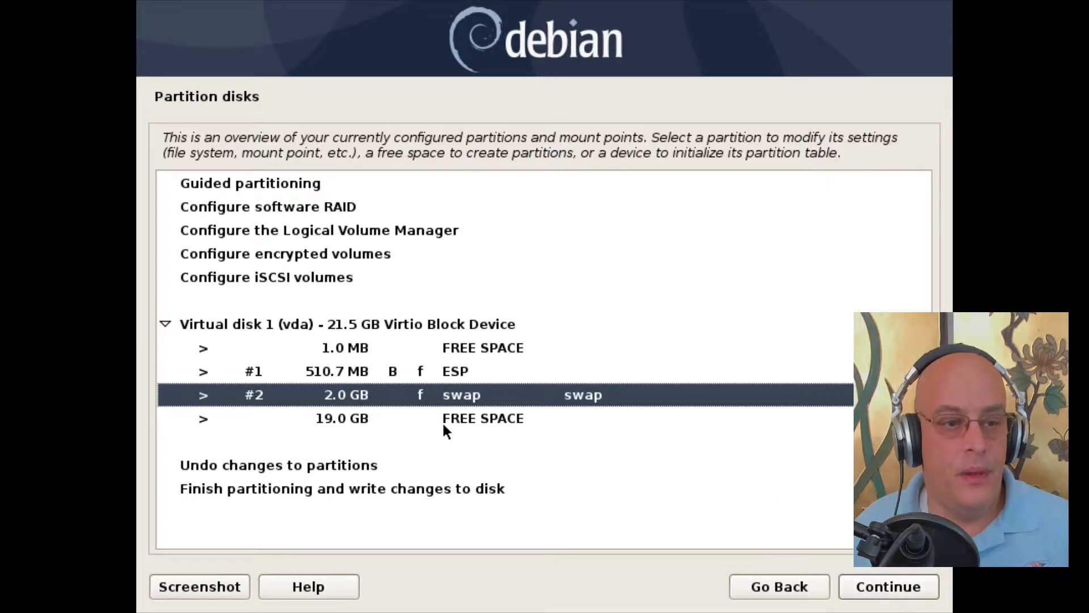
Step: Create a new partition using the full 19.0 GB free space as the ext4 root partition
left_click(484, 418)
left_click(871, 586)
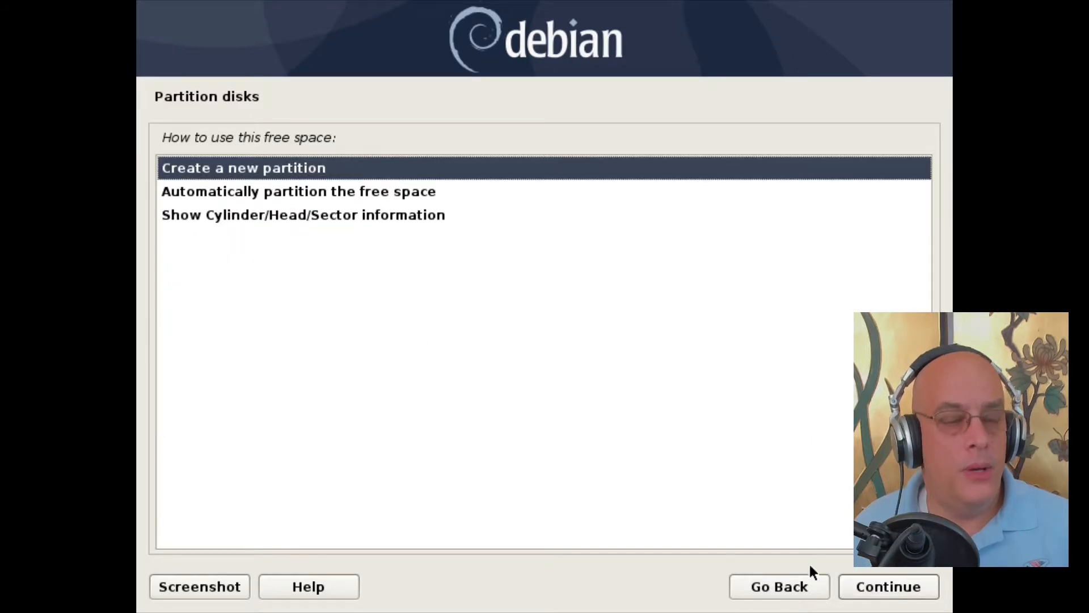
left_click(887, 584)
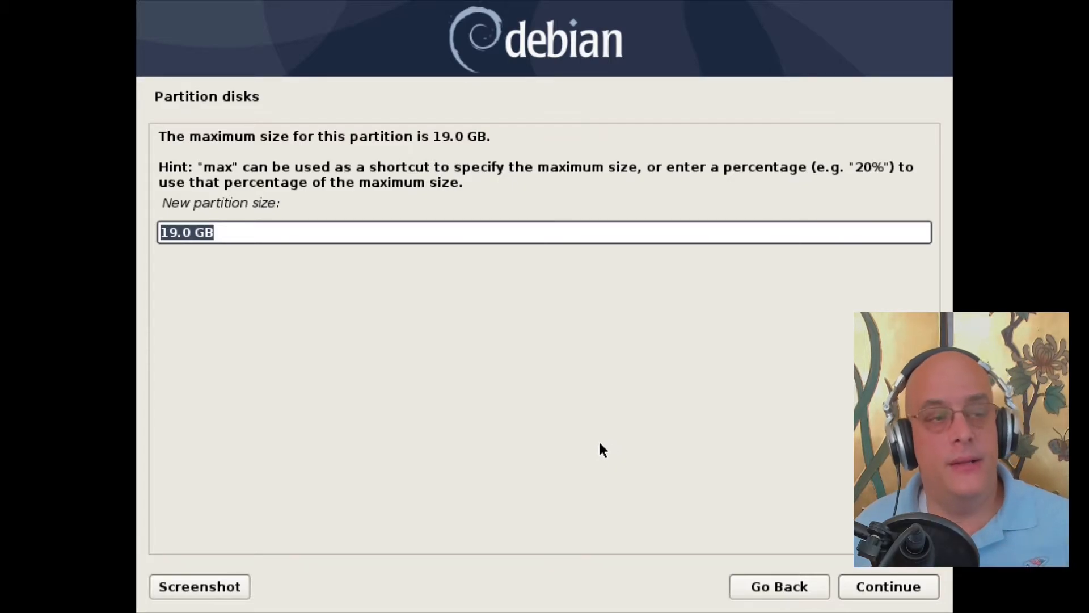
left_click(886, 587)
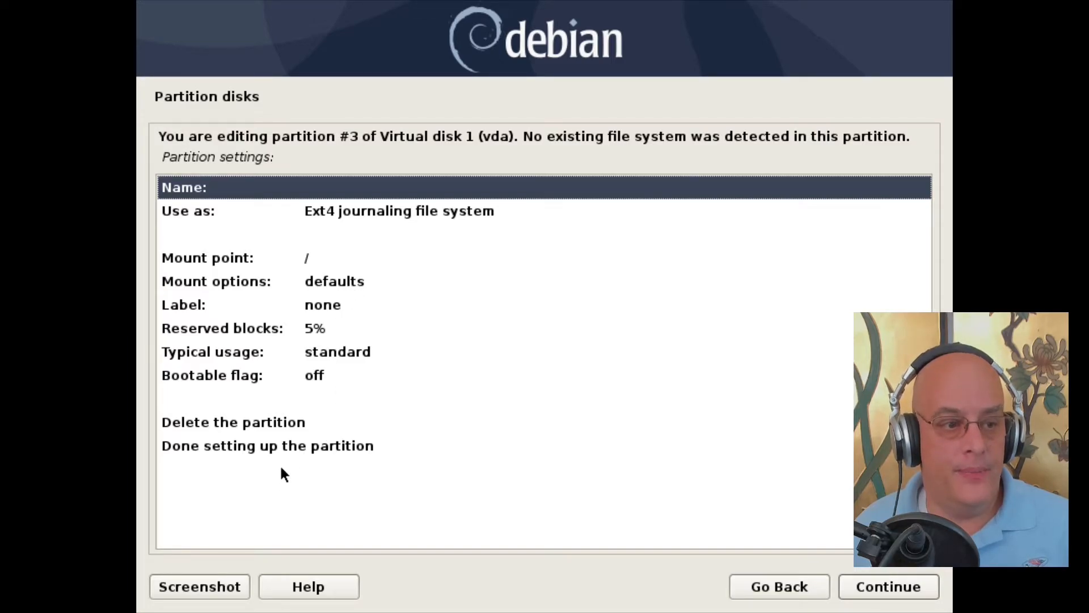
left_click(305, 445)
left_click(902, 589)
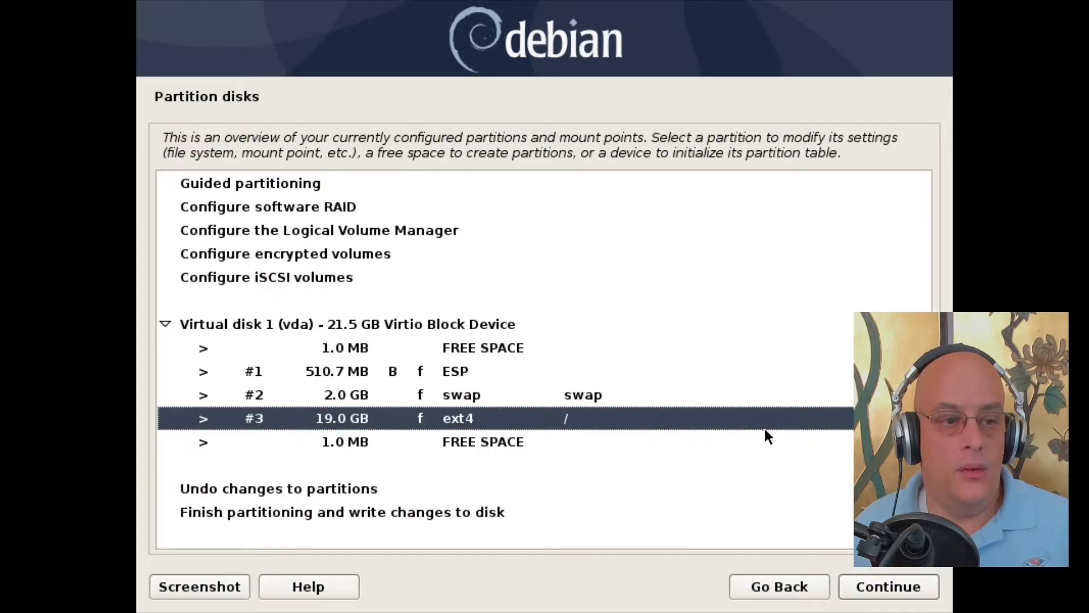
Step: Finish partitioning and confirm Yes to write the changes to disk
left_click(325, 512)
left_click(894, 584)
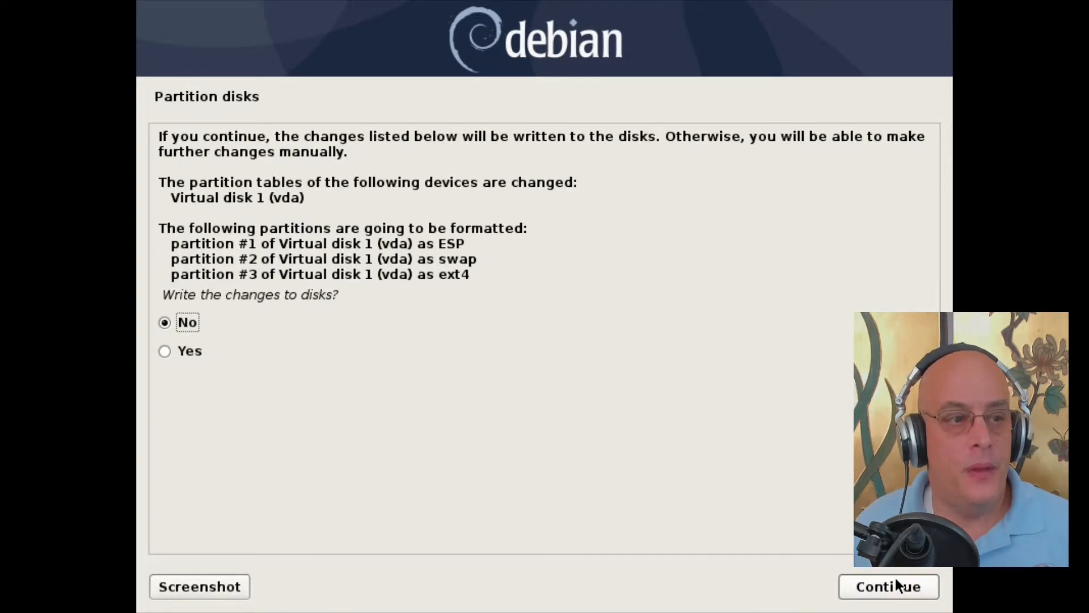
left_click(165, 350)
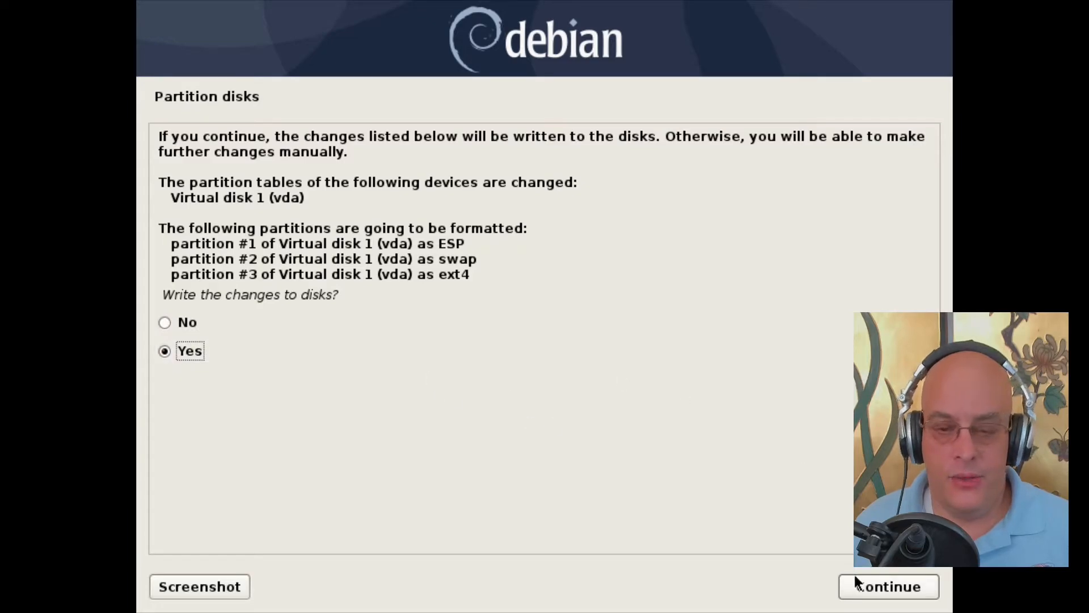
left_click(875, 586)
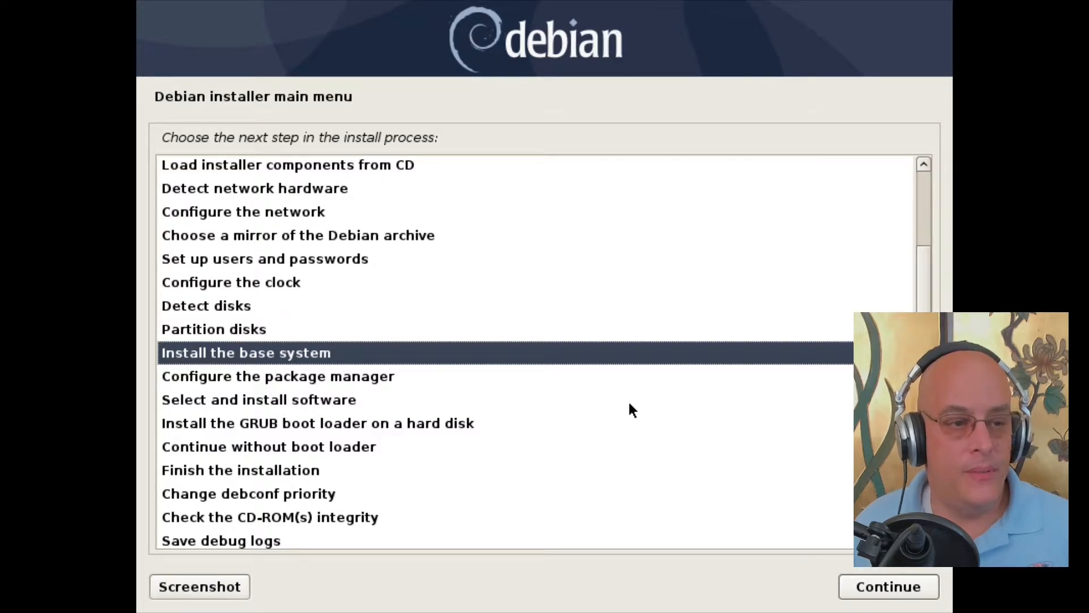
Step: Install the base system with the linux-image-amd64 kernel and a targeted initrd of needed drivers only
left_click(883, 589)
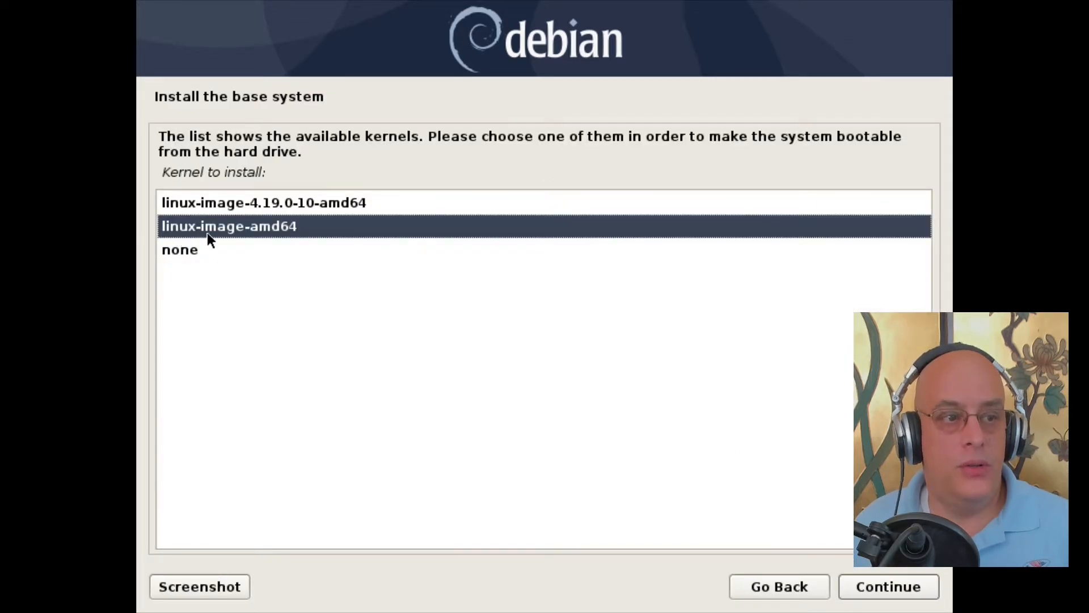
left_click(296, 202)
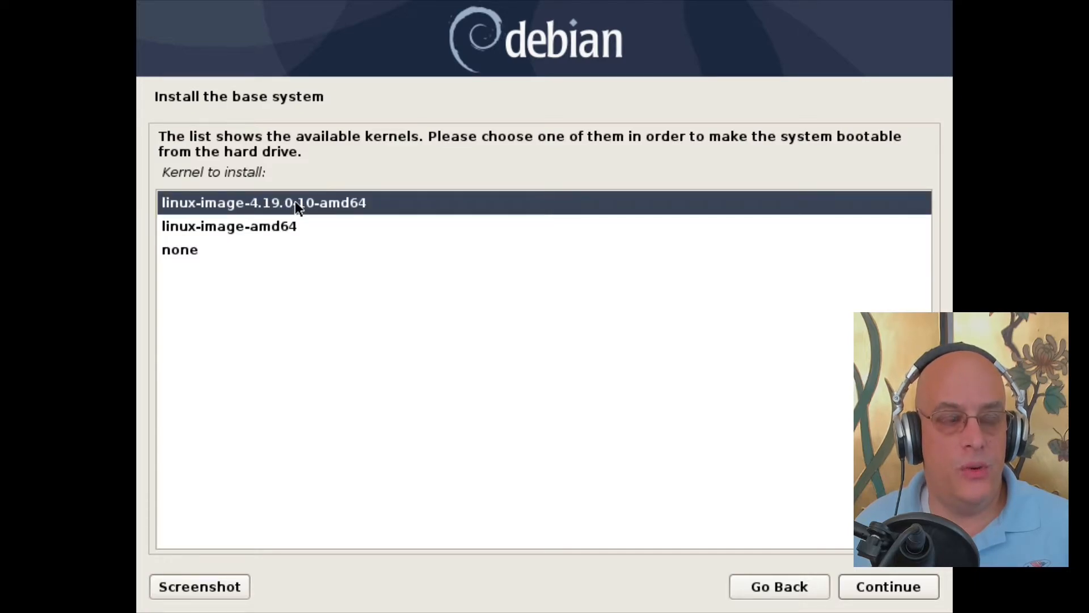
left_click(281, 225)
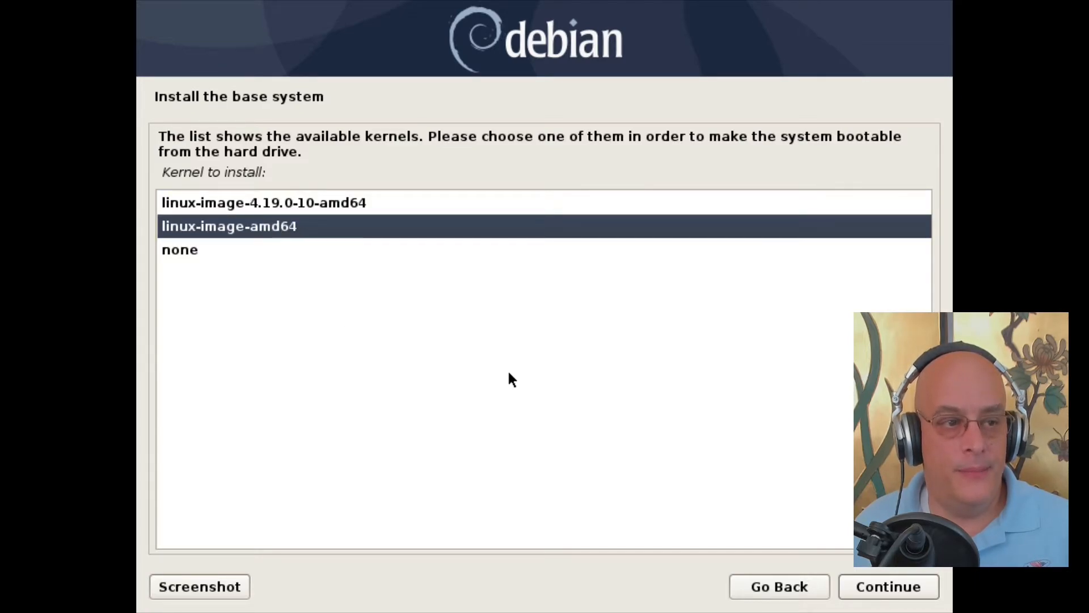
left_click(891, 589)
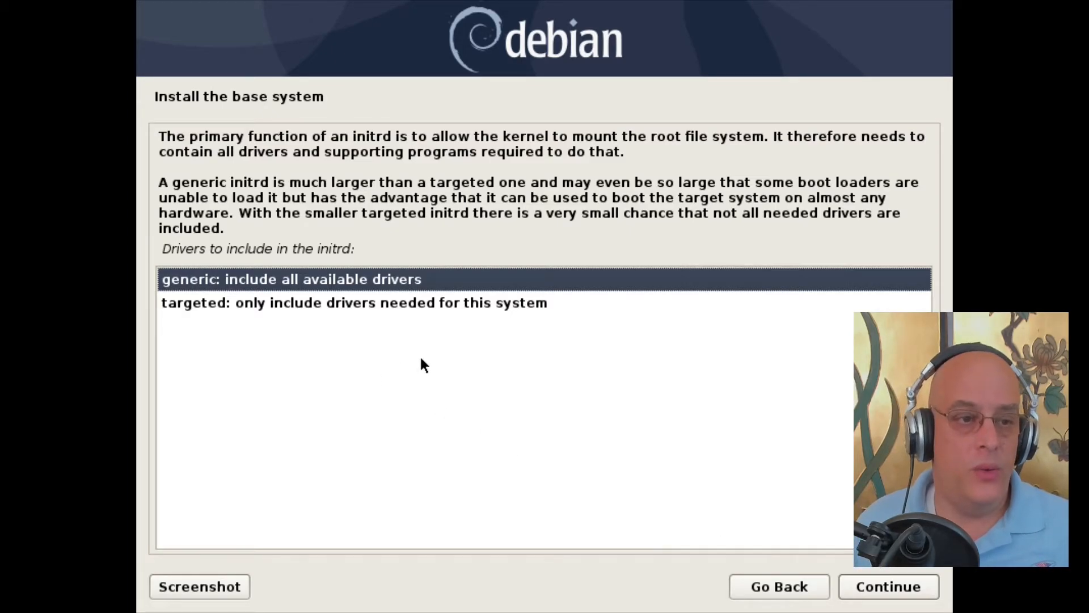
left_click(352, 304)
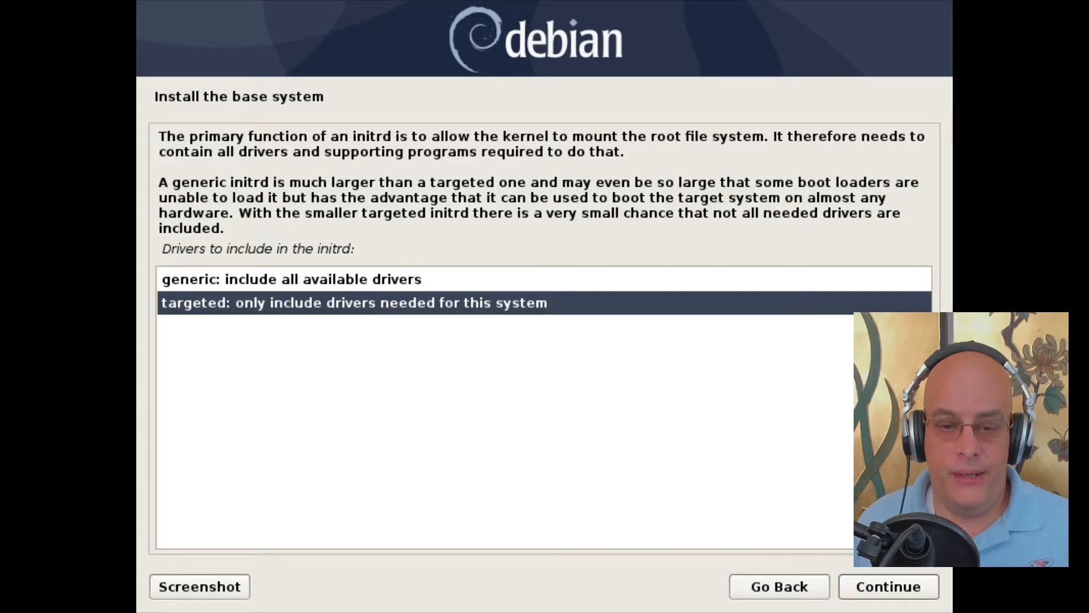
left_click(875, 586)
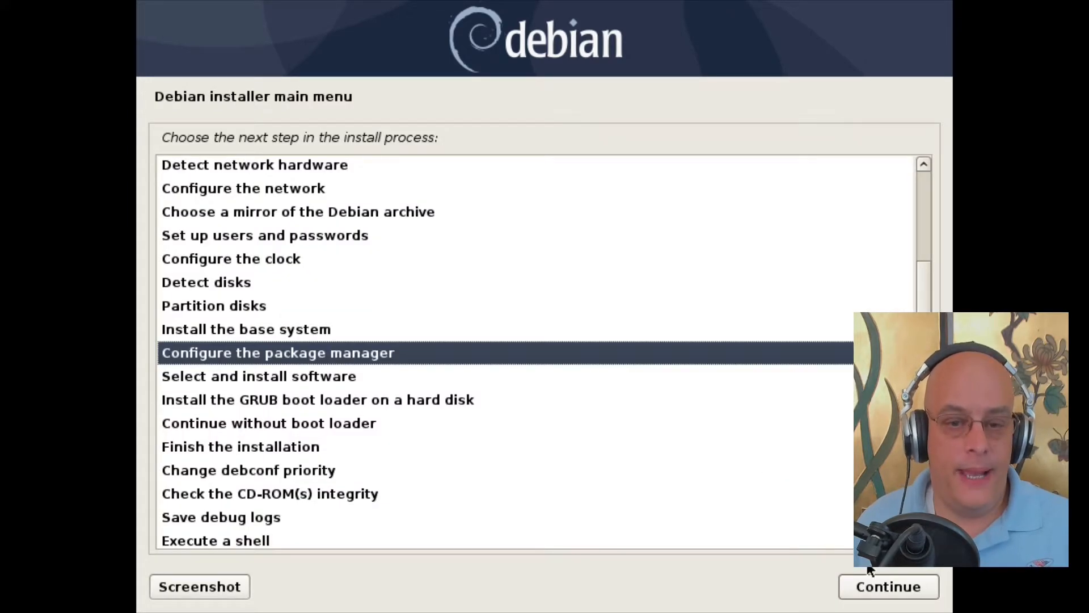
Step: Configure the package manager: no extra disc scan, http mirror mirror.cc.columbia.edu (United States), no proxy
left_click(877, 586)
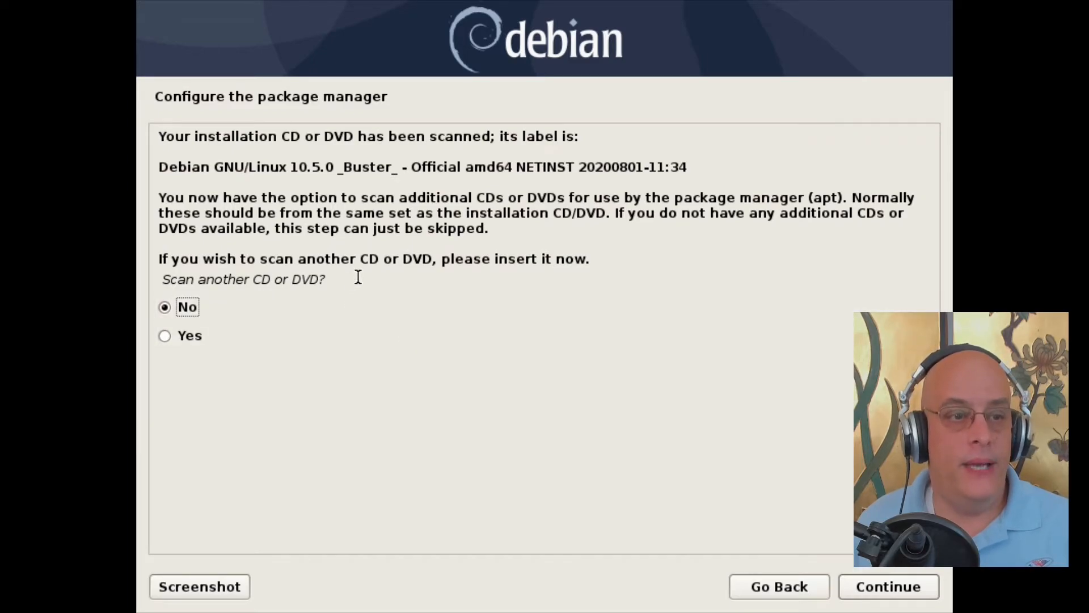
left_click(870, 589)
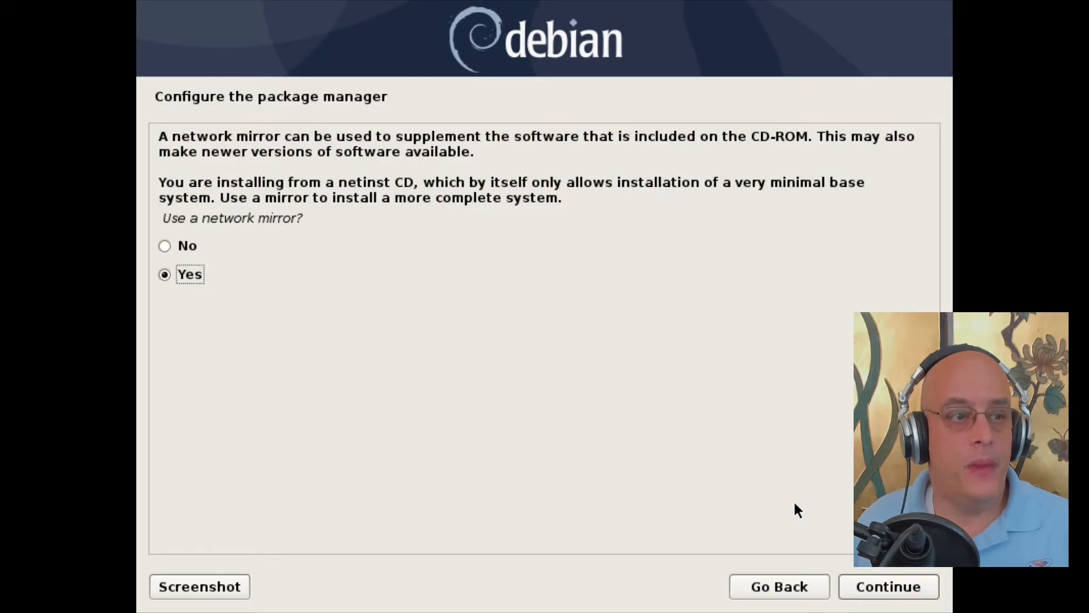
left_click(897, 586)
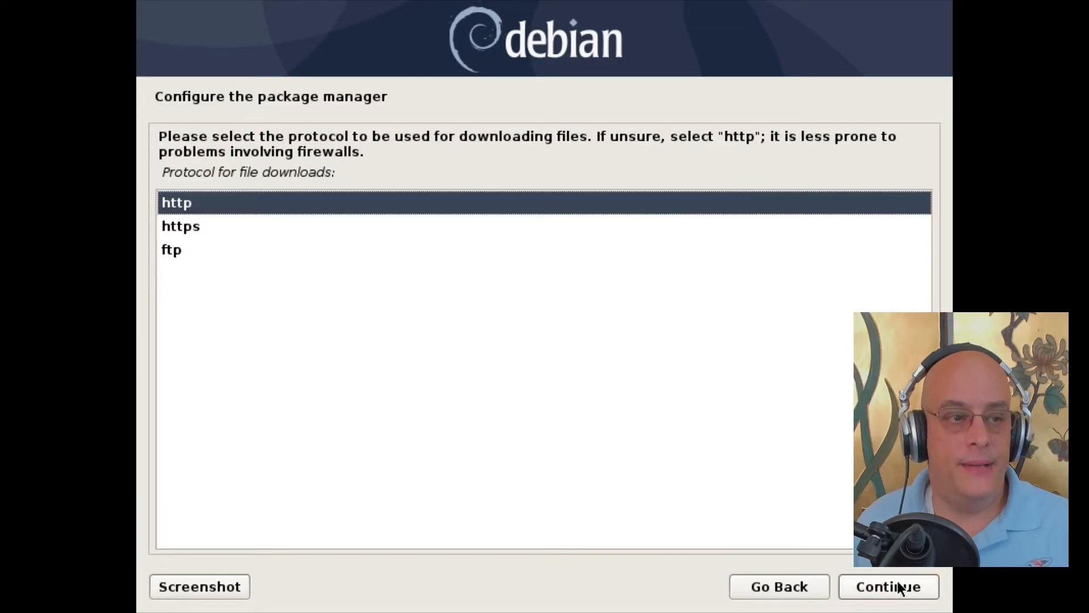
left_click(898, 587)
left_click(897, 588)
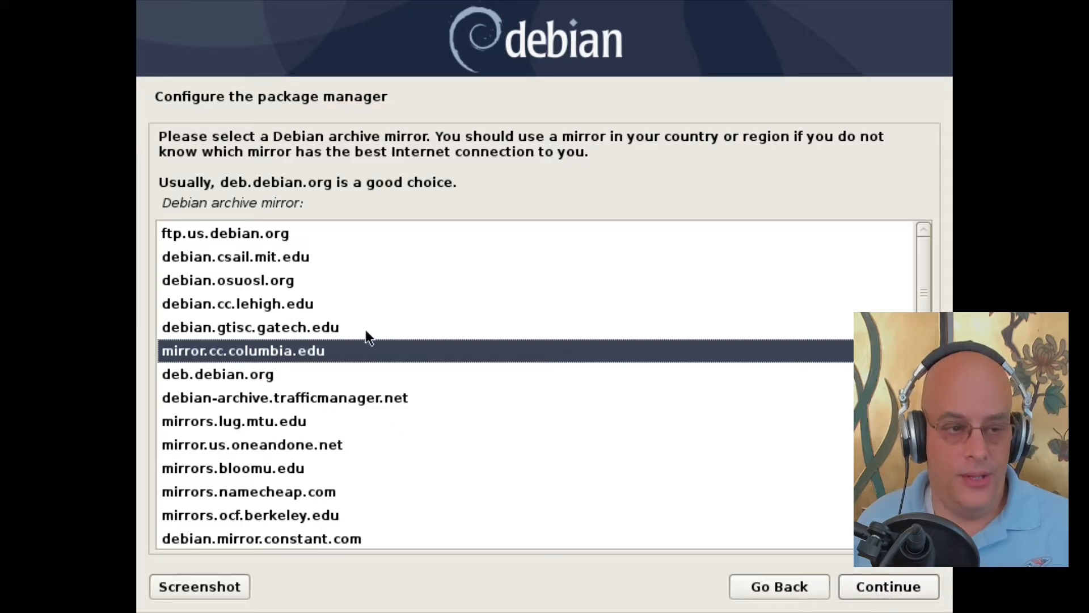
left_click(894, 588)
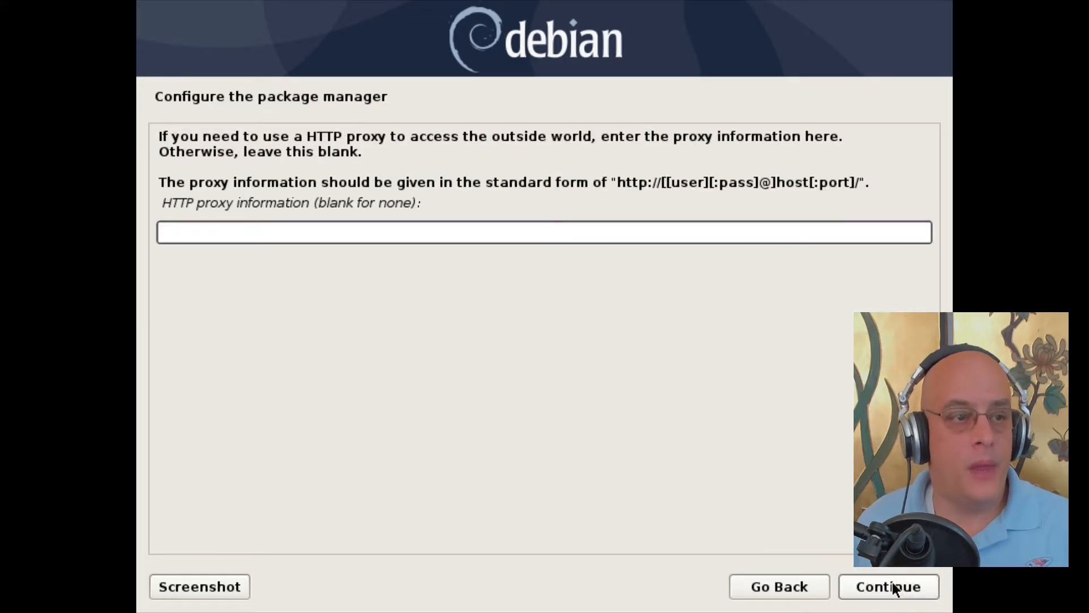
left_click(894, 587)
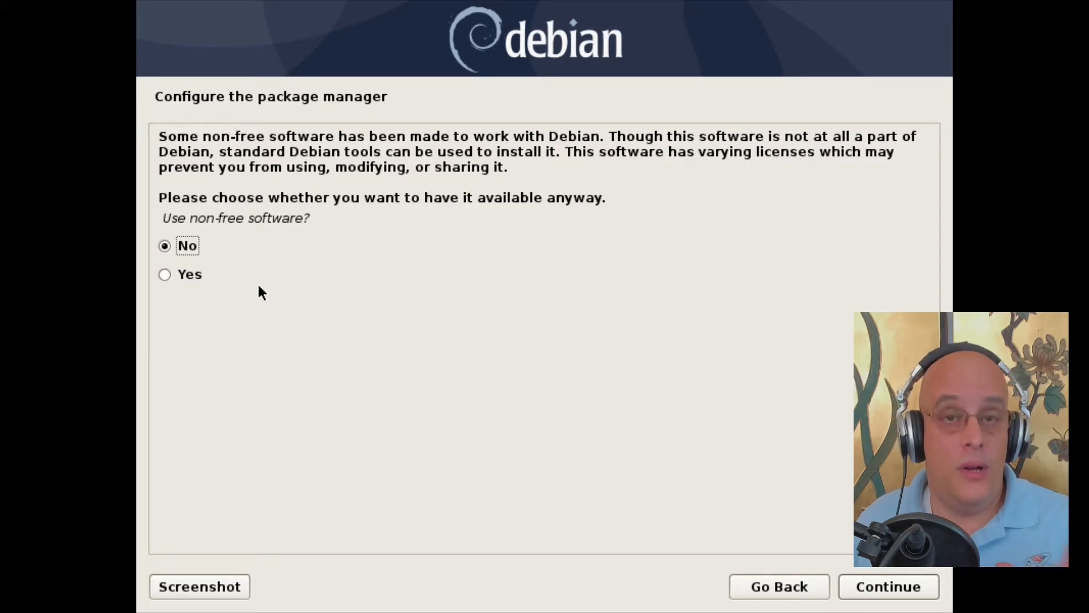
Step: Allow non-free software, disable source repositories, and keep security and release updates checked
left_click(177, 276)
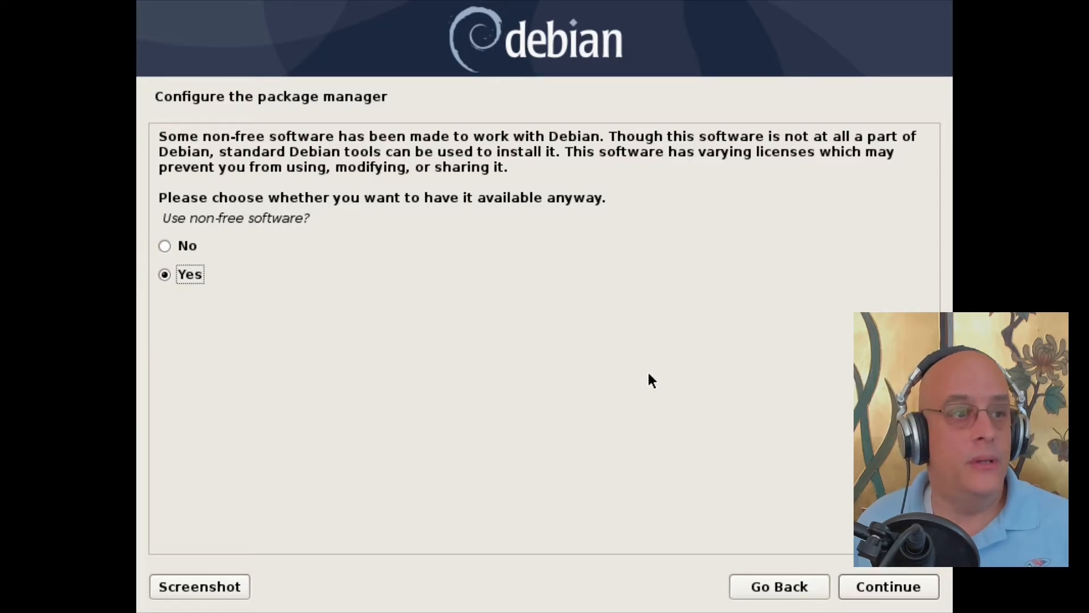
left_click(901, 585)
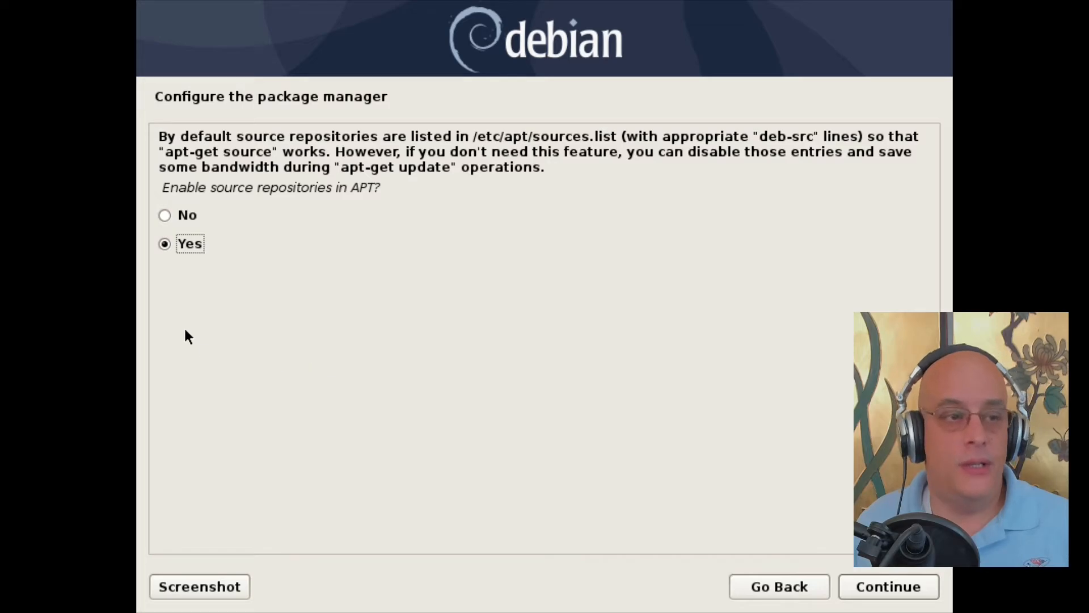
left_click(165, 215)
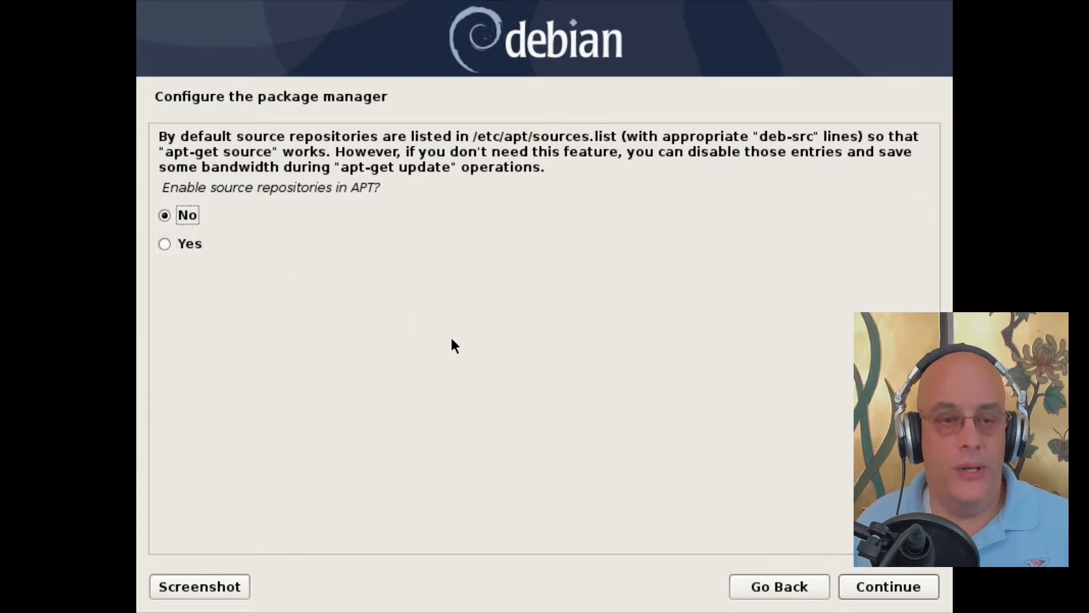
left_click(882, 587)
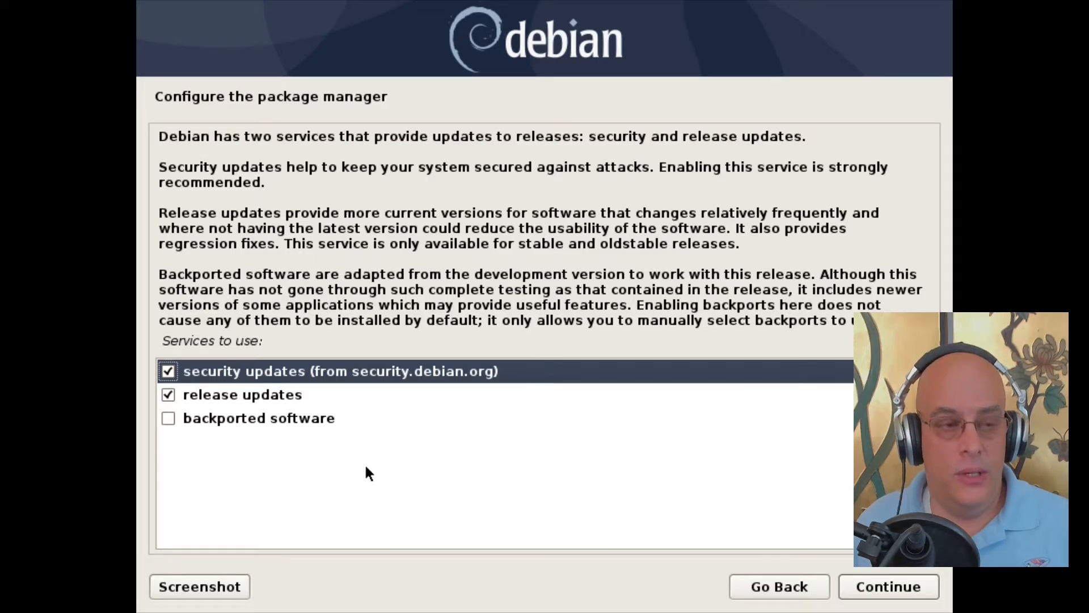
left_click(886, 594)
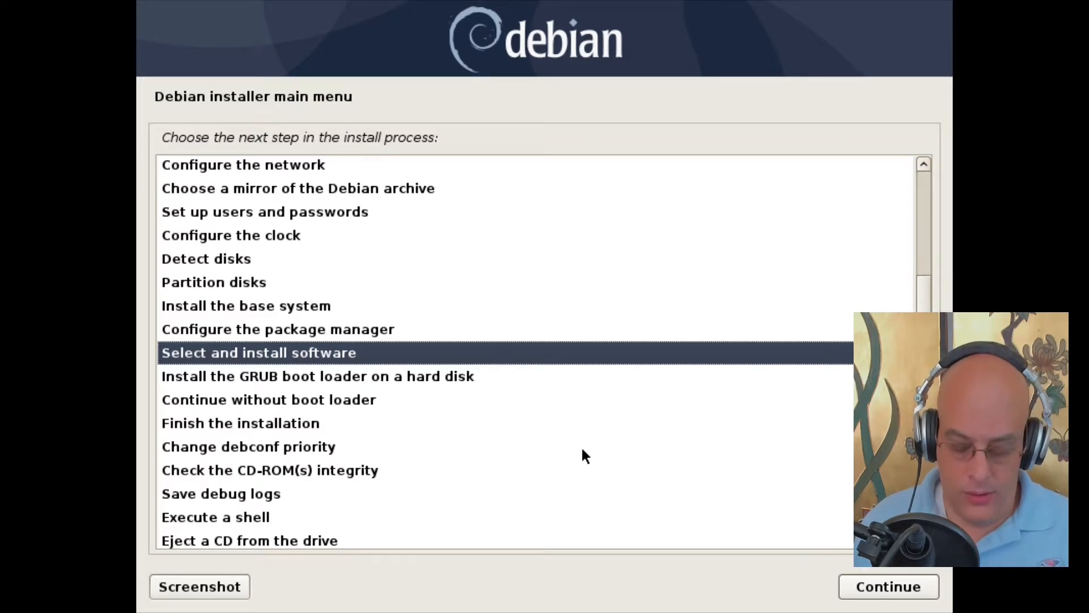
Step: Choose 'Execute a shell' from the main menu and dismiss the notice to start BusyBox ash
key("Down")
key("Down")
key("Down")
key("Down")
key("Down")
key("Down")
key("Down")
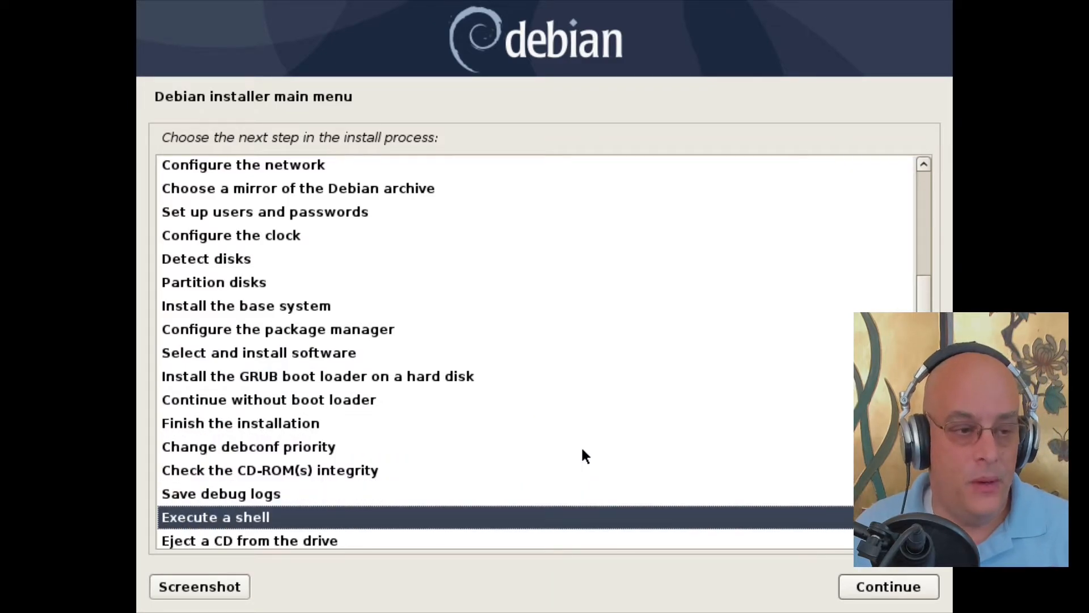
key("Return")
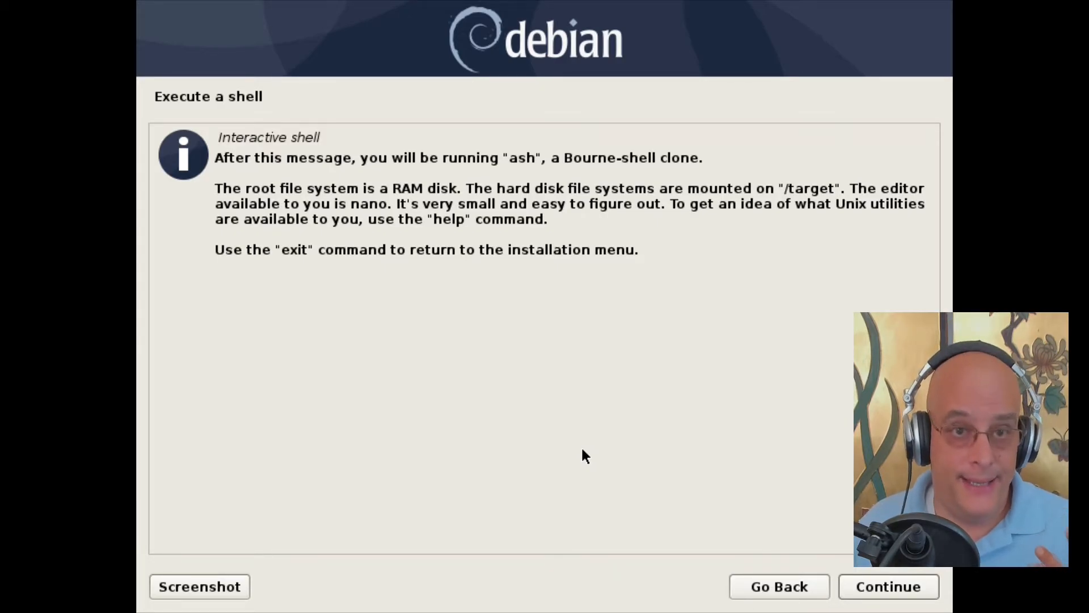
left_click(889, 587)
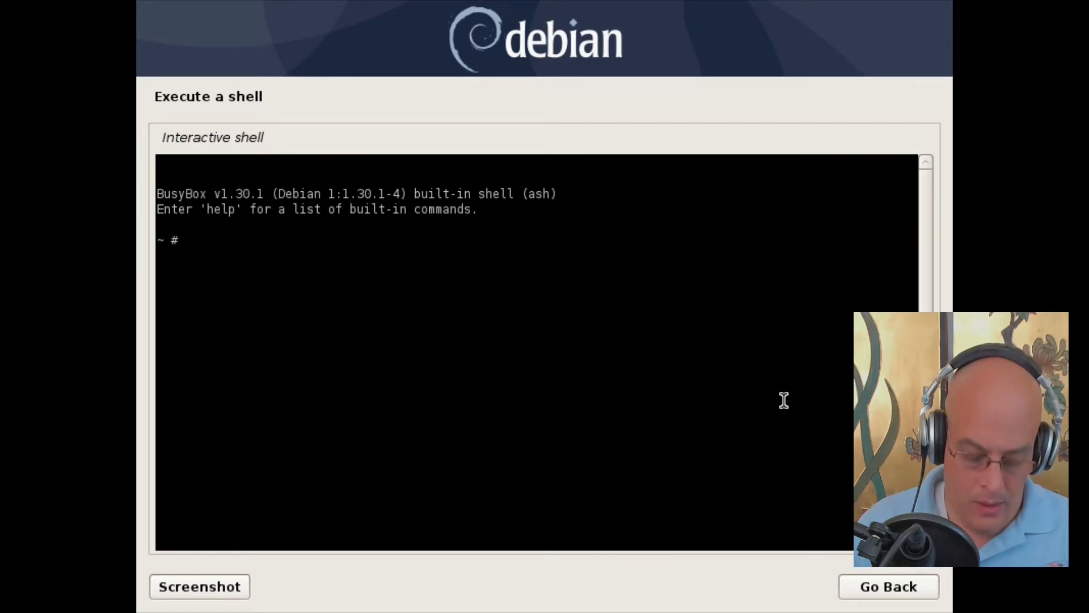
Step: Create the /mnt/root directory with mkdir
type("mkdir /mnt/")
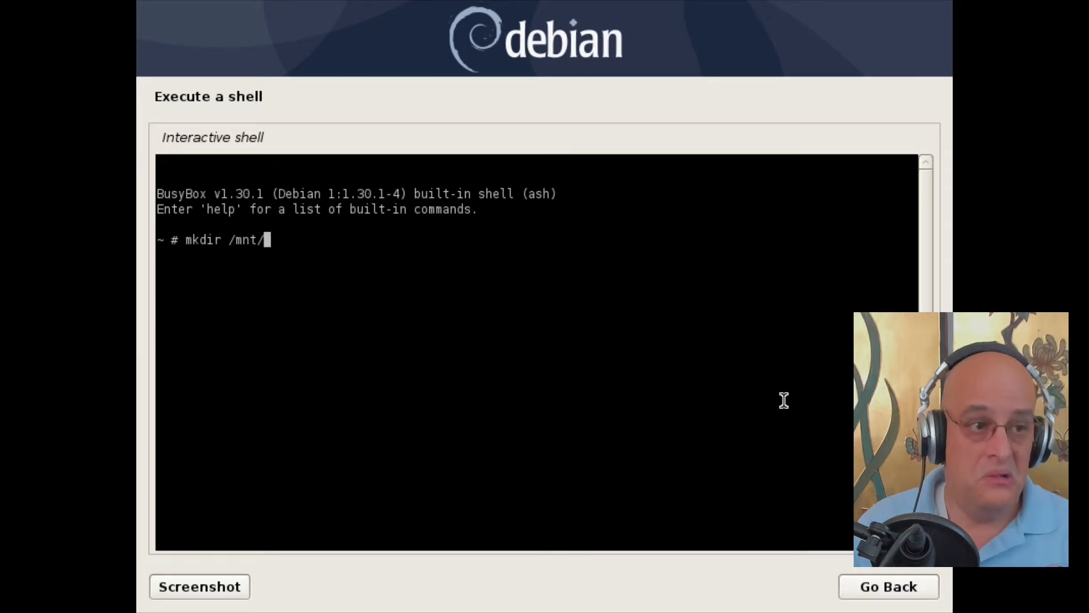
type("root")
key("Return")
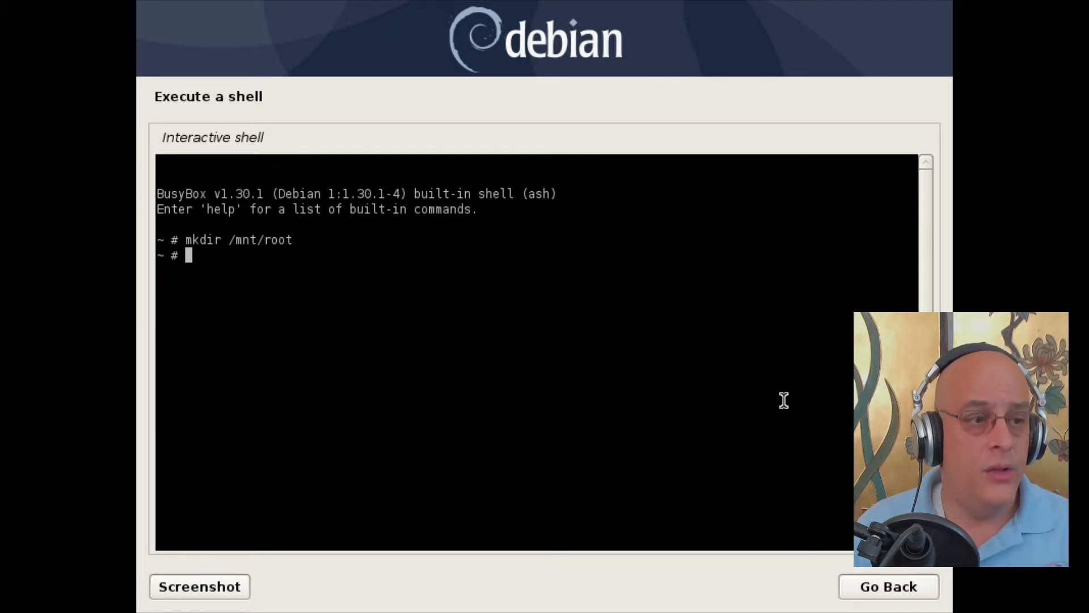
Step: Try lsblk, then list mounted filesystems and their usage with df -h
type("lsblk")
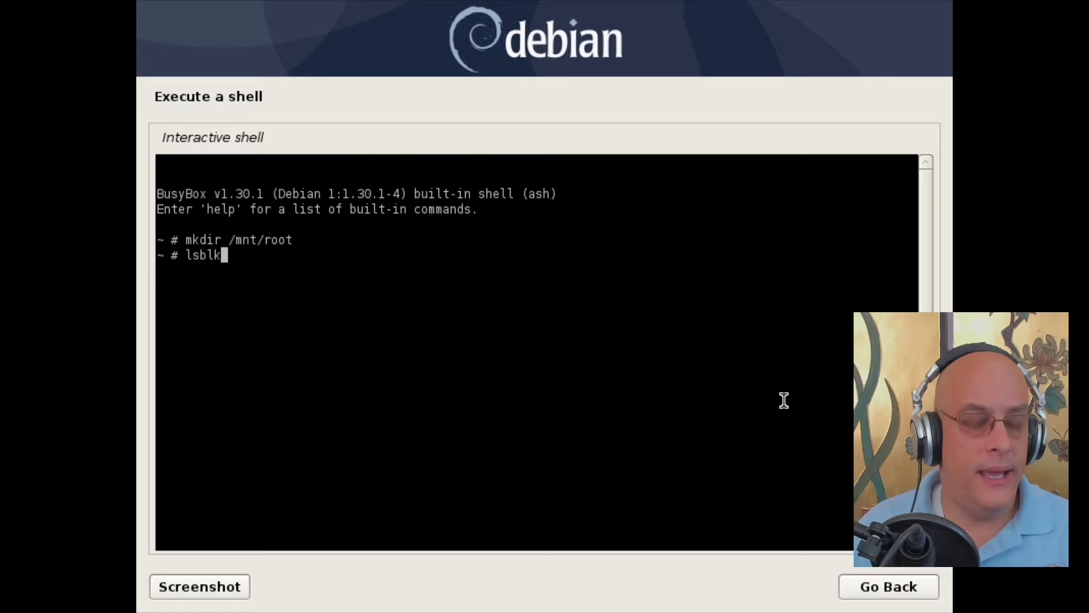
key("Return")
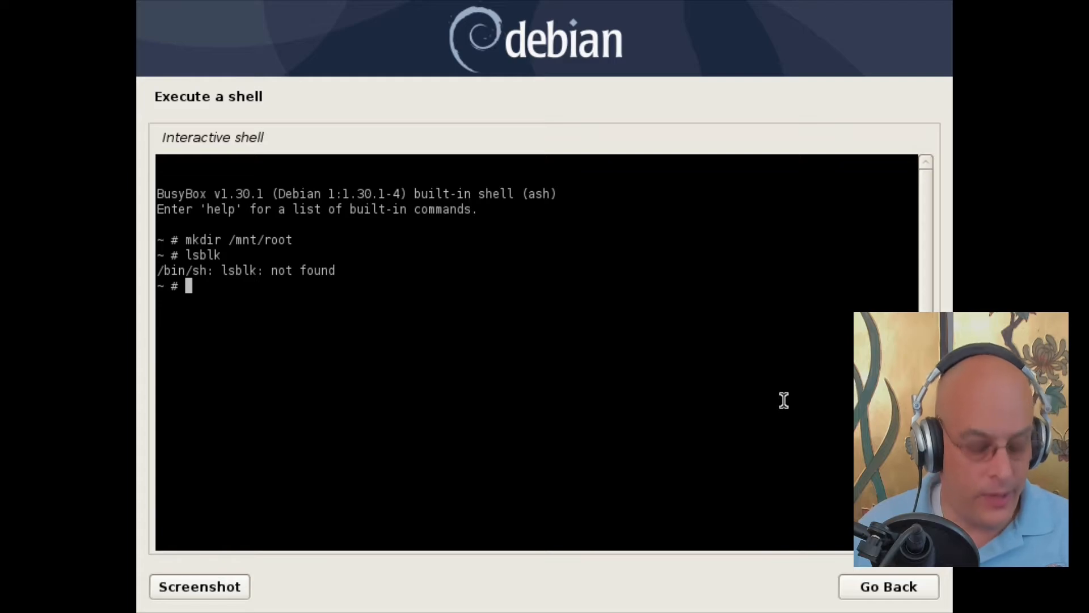
type("df -")
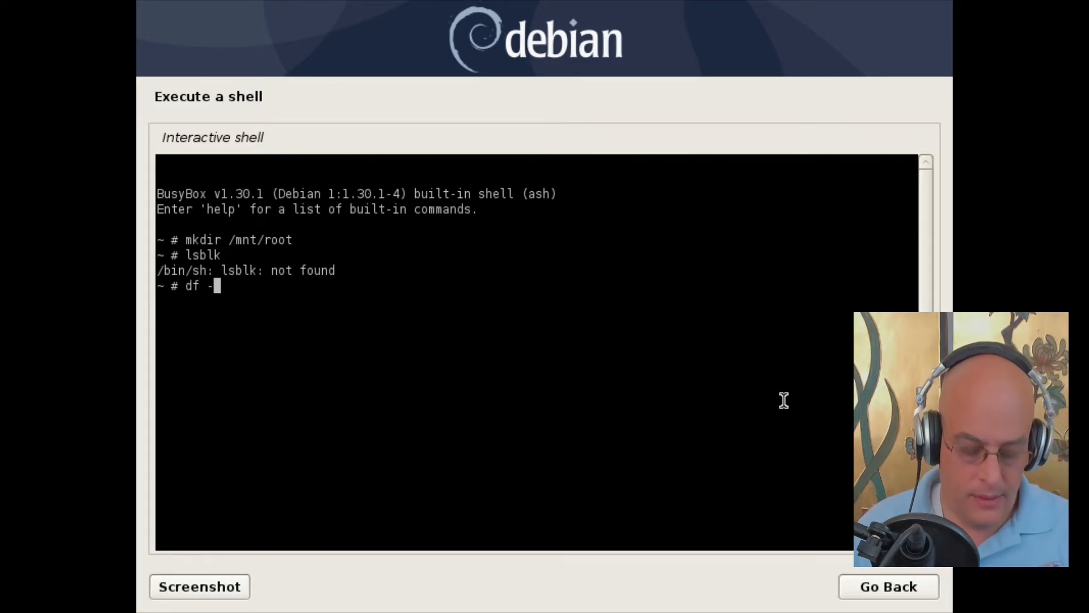
type("h")
key("Return")
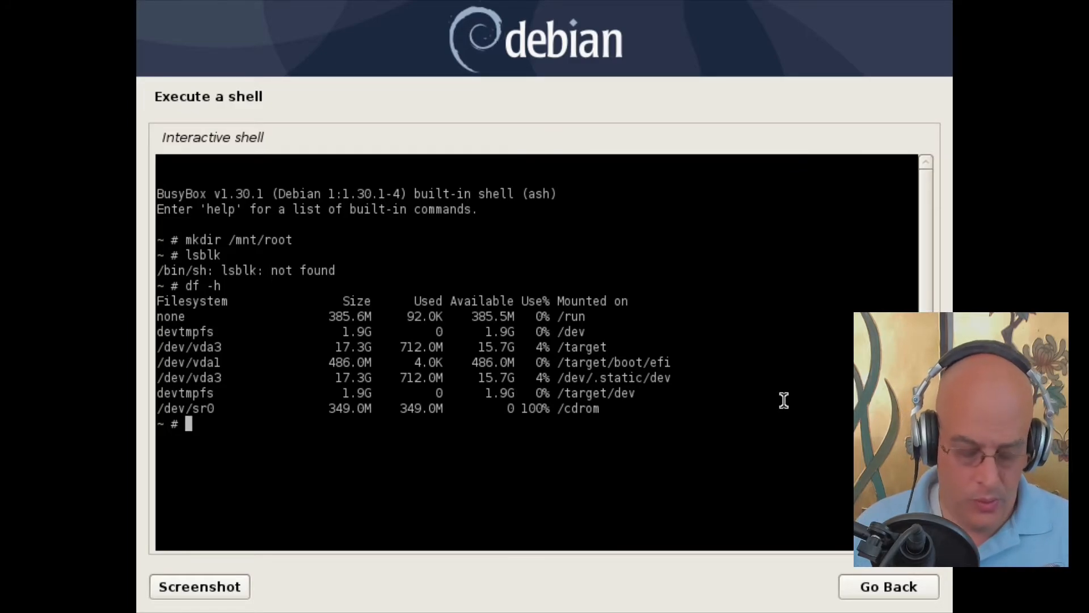
Step: Clear the screen, rerun df -h, mount /dev/vda3 at /mnt/root, and type chroot /mnt/root
key("ctrl+l")
type("df")
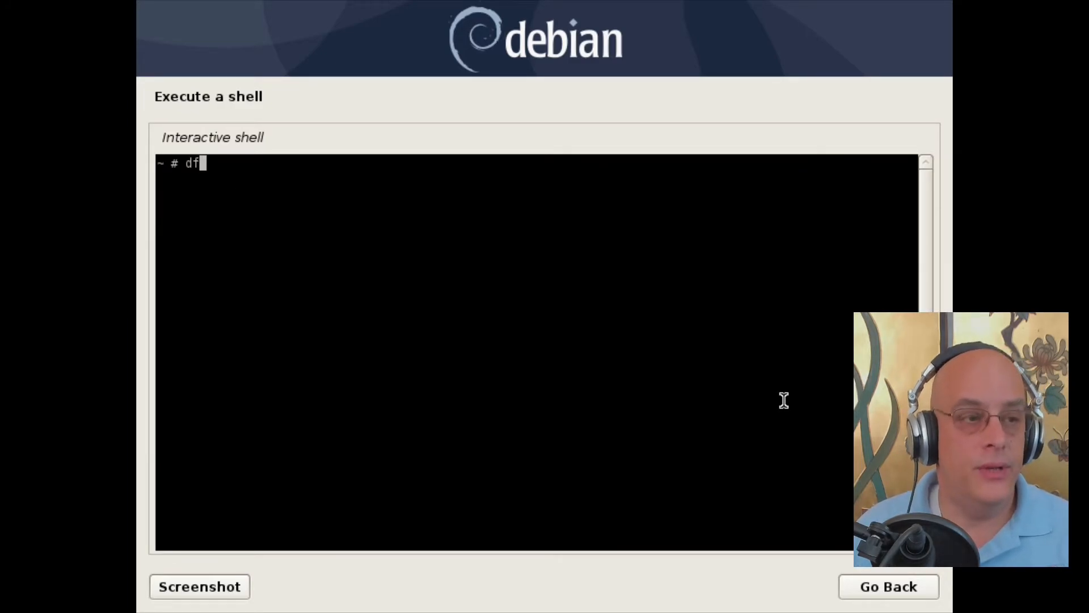
type(" -h")
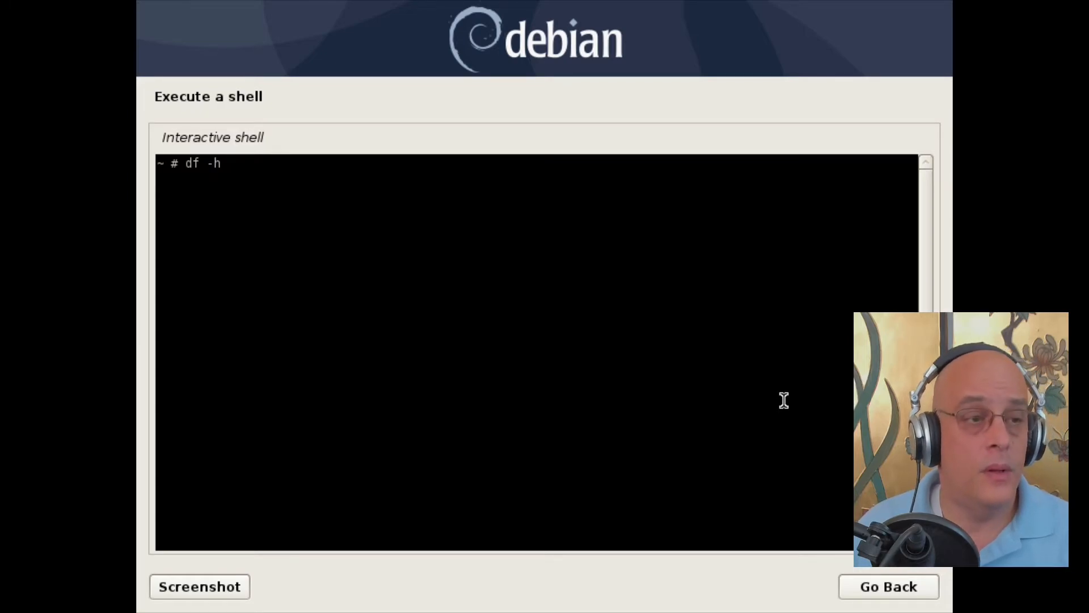
key("Return")
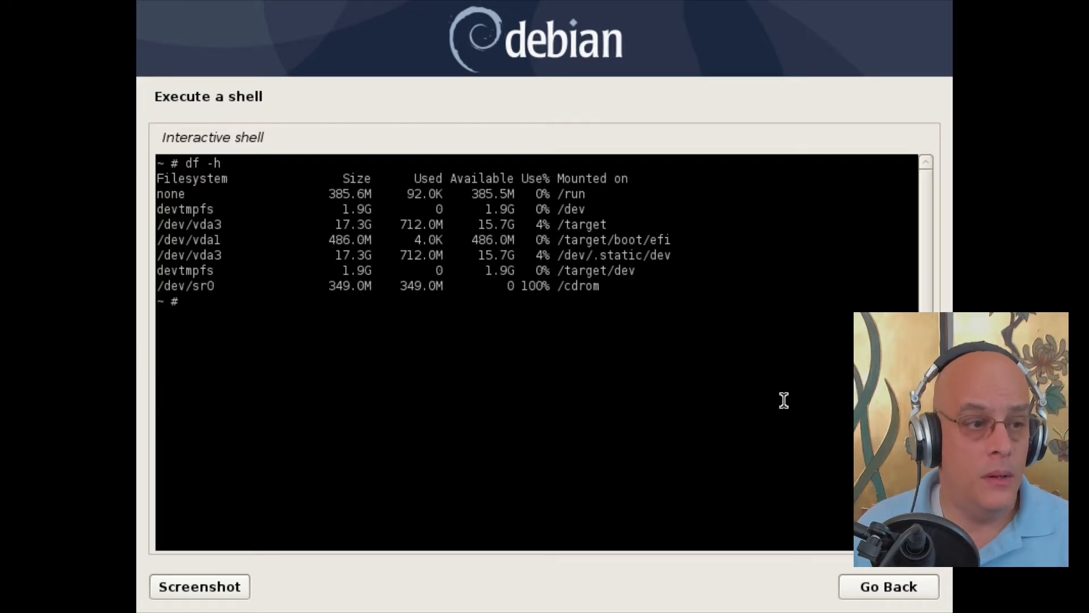
type("moun")
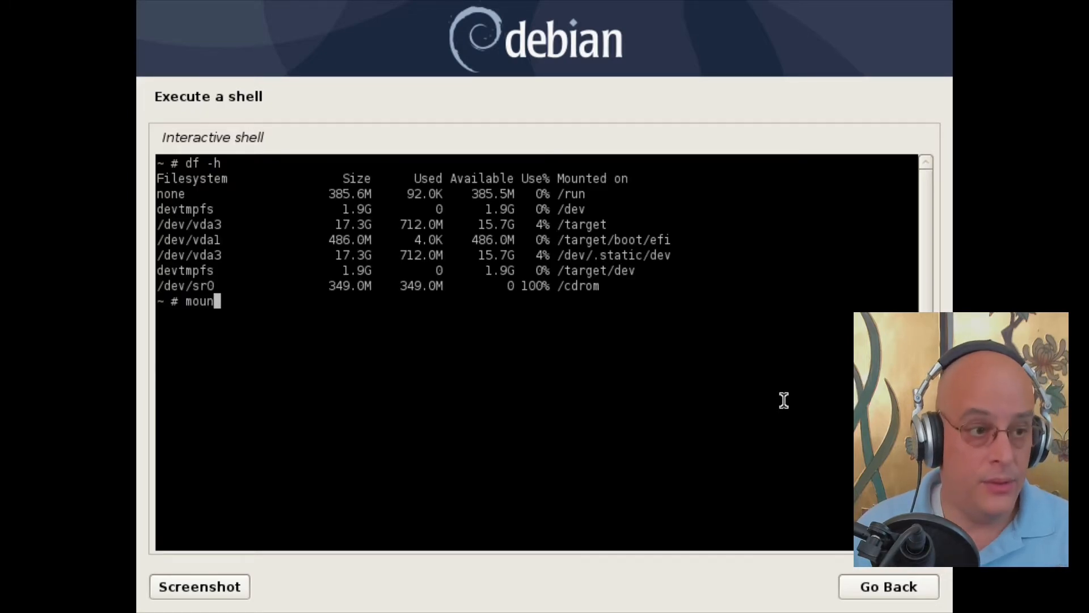
type("t /d")
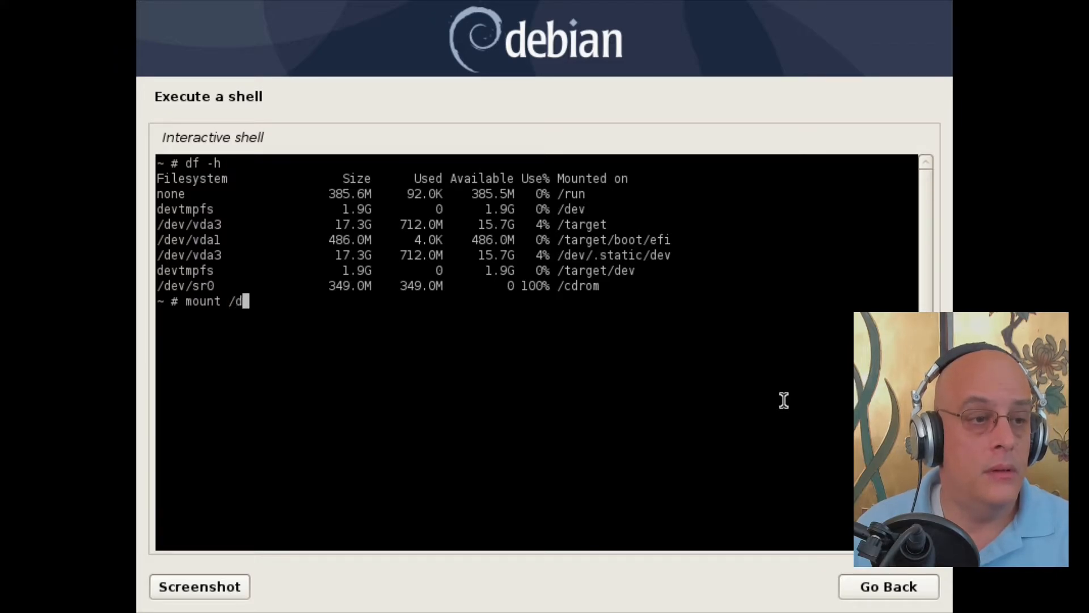
type("ev/")
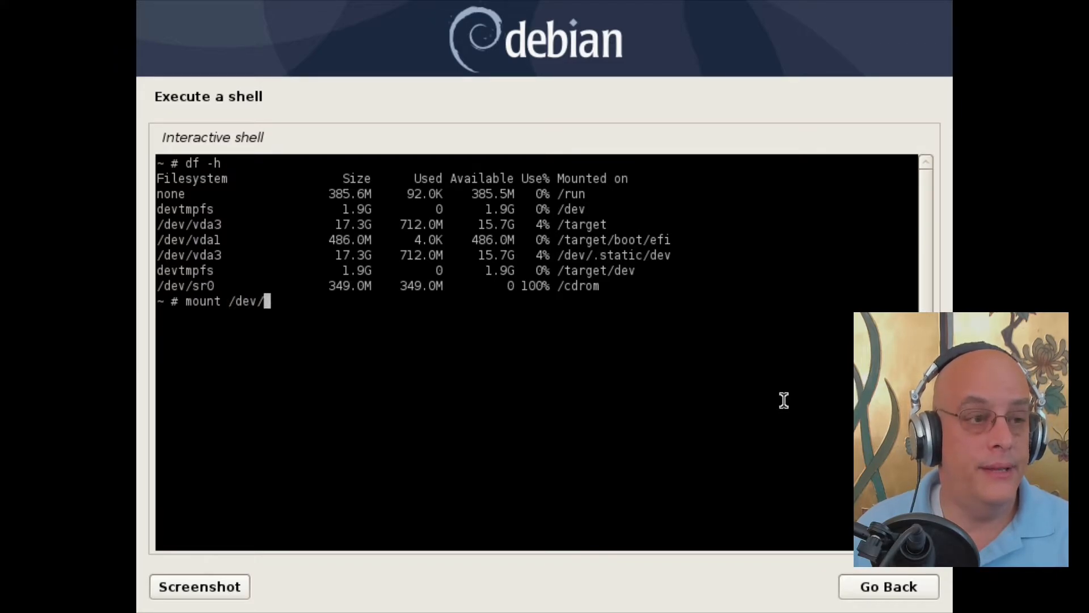
type("vda")
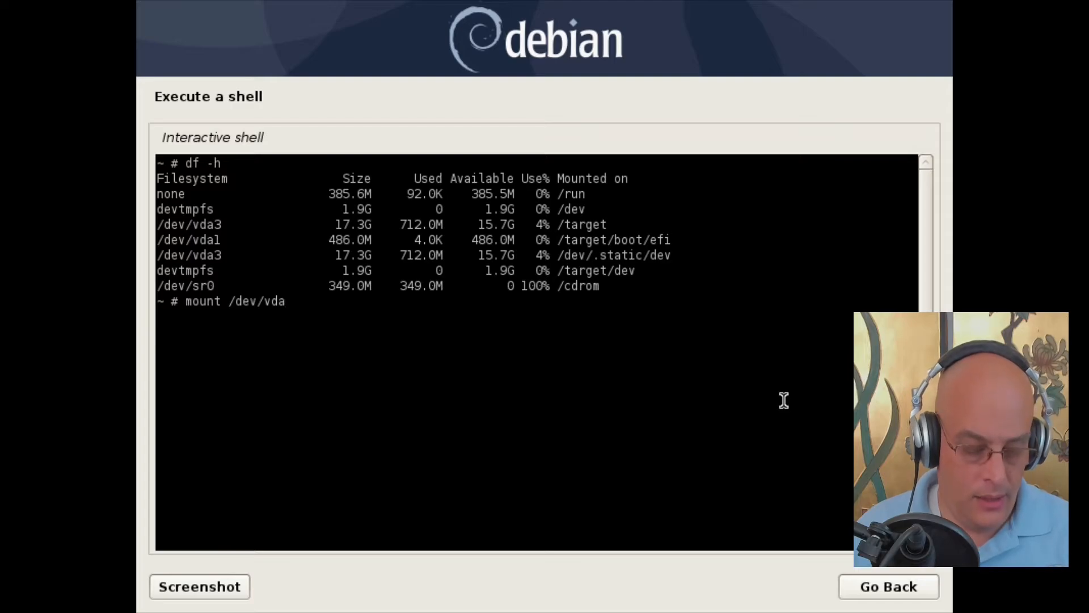
type("3")
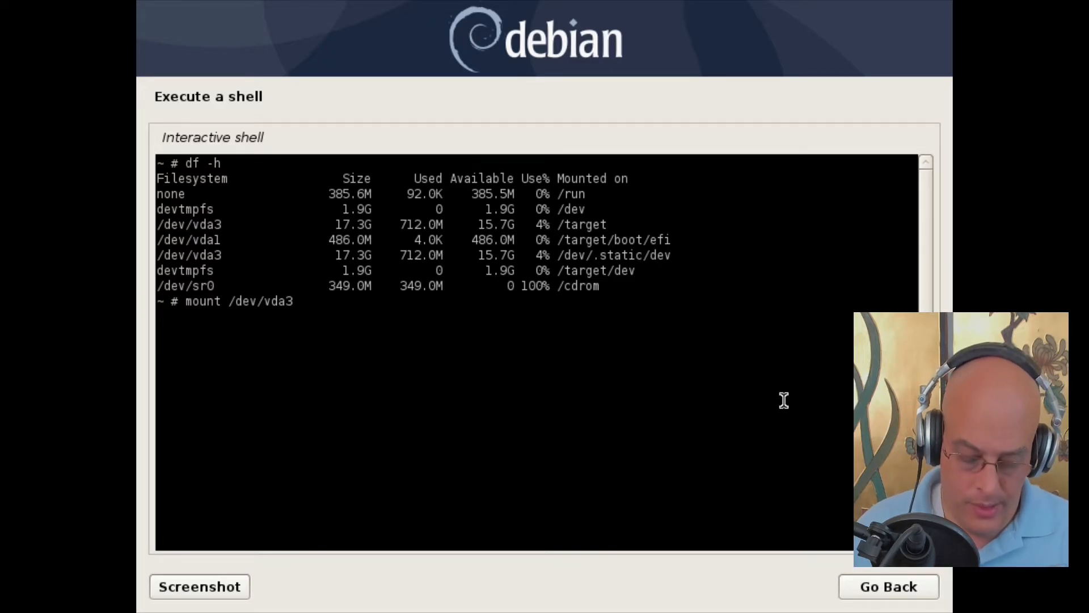
type(" /")
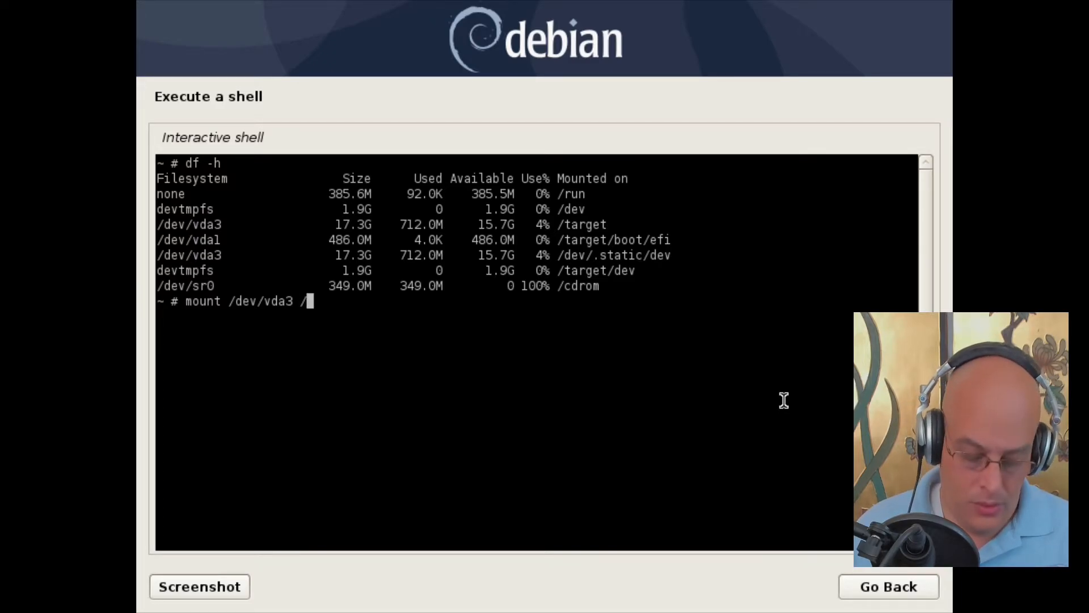
type("mnt")
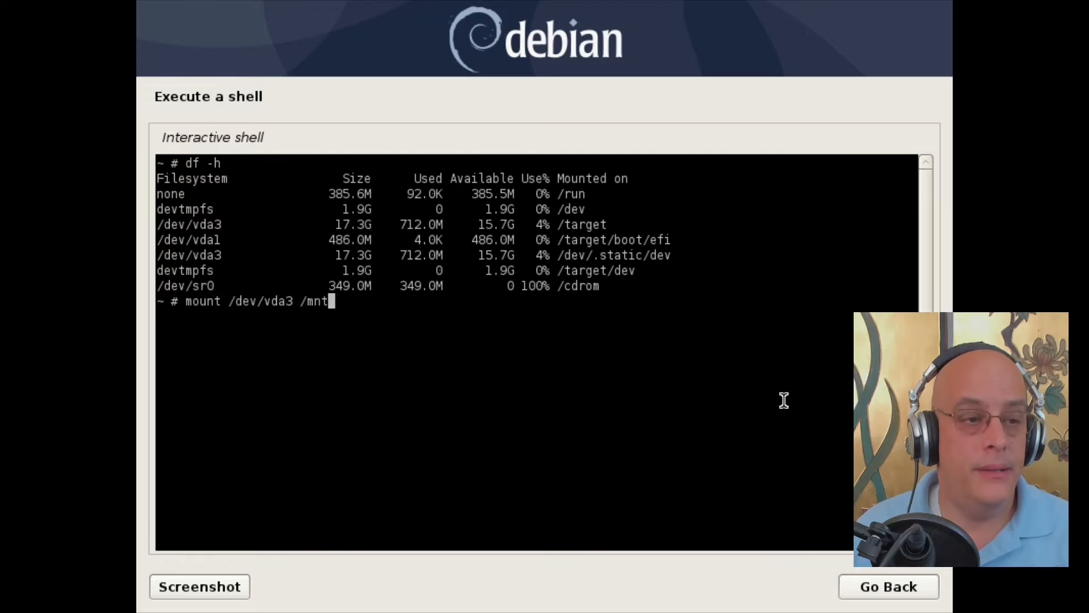
type("/root")
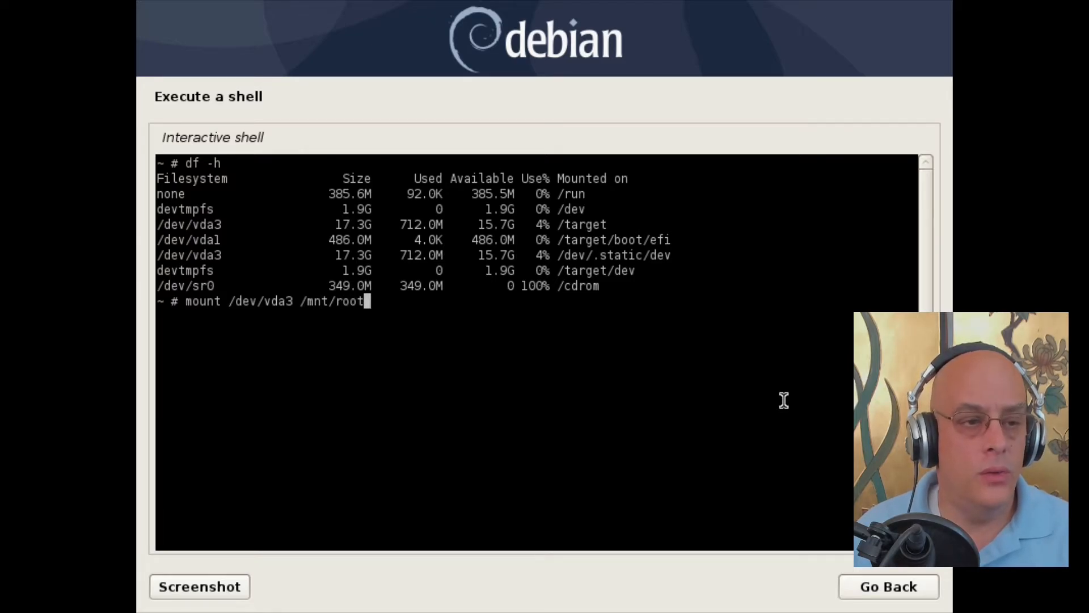
key("Return")
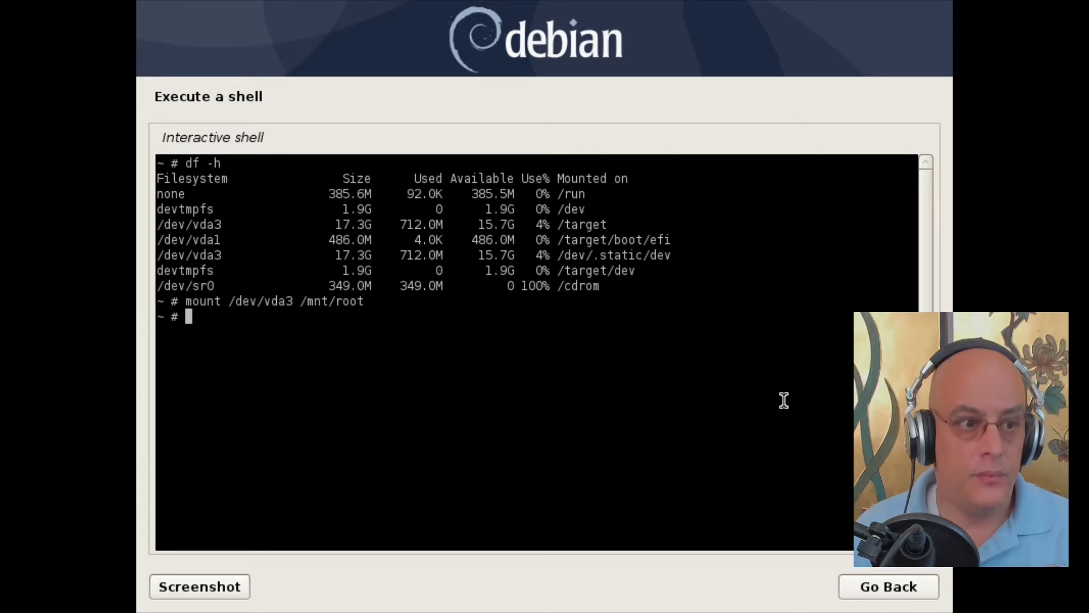
type("ch")
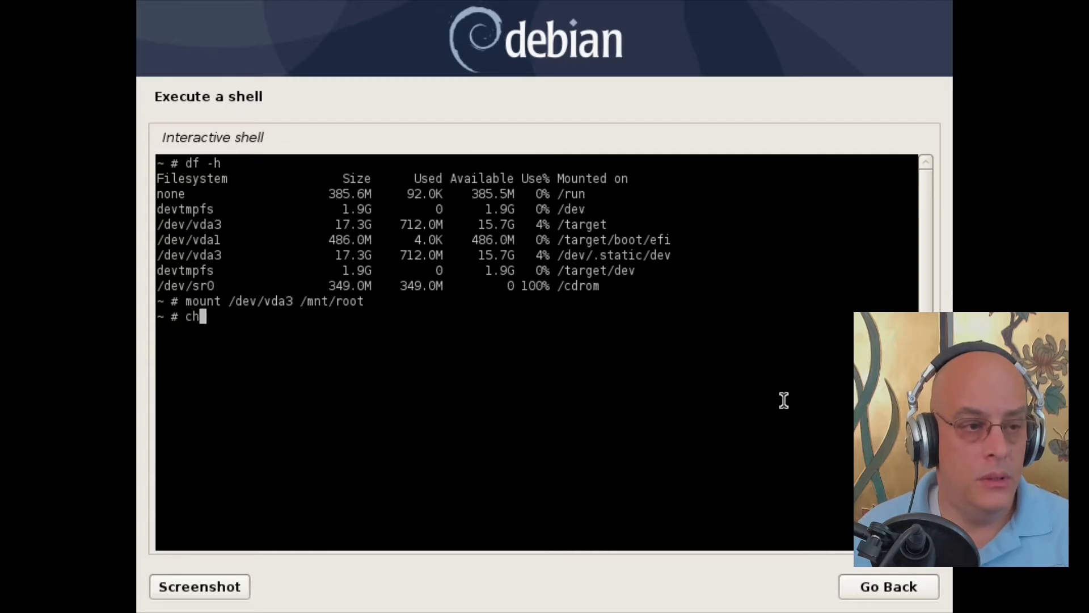
type("root ")
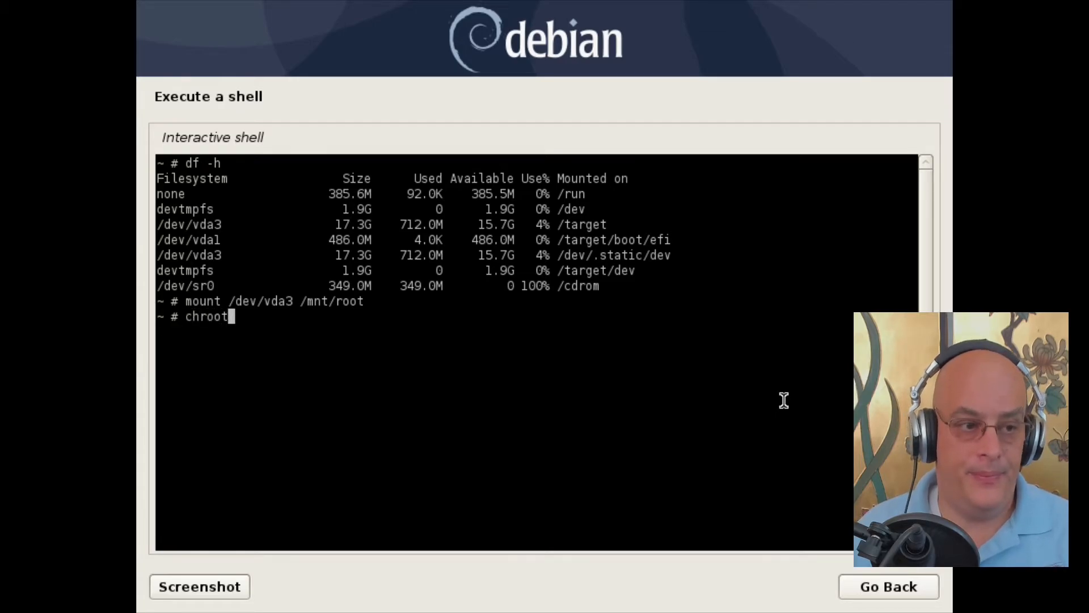
type("/mn")
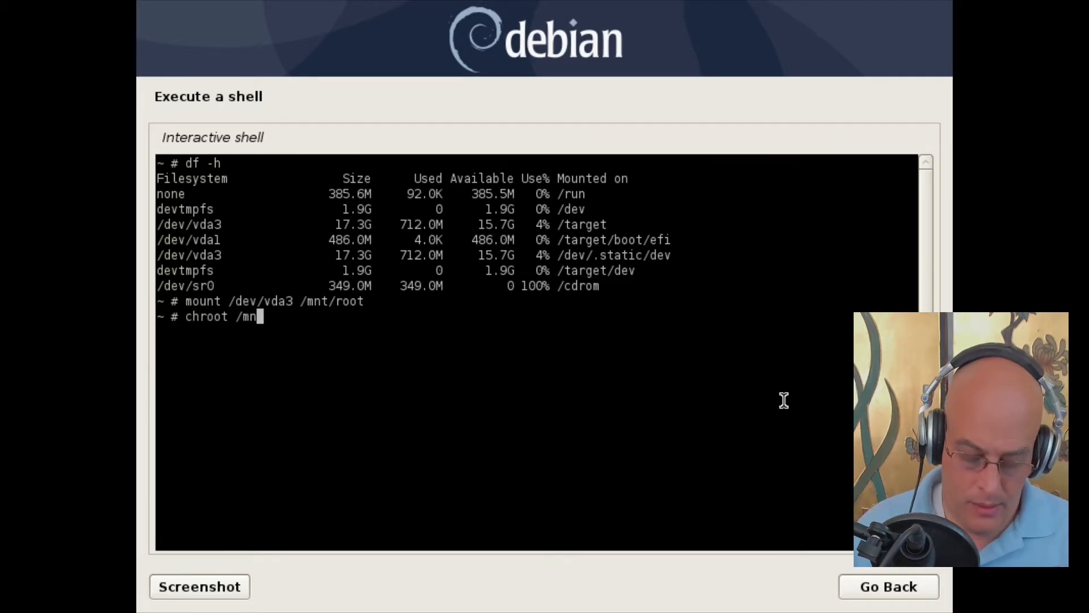
type("t/r")
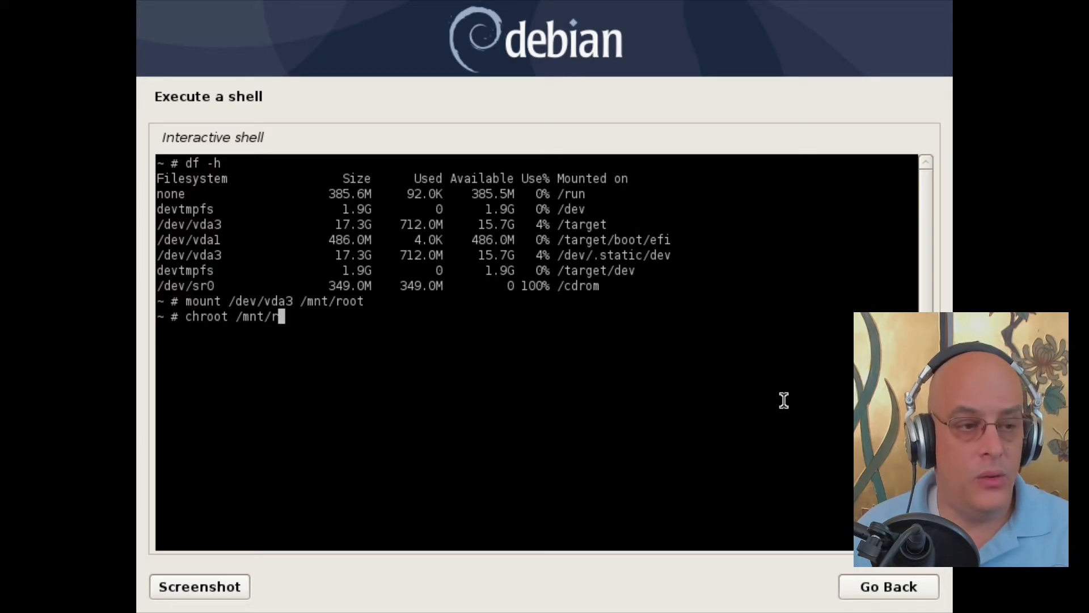
type("oot")
Step: Run chroot /mnt/root and list the installed system's top-level directories with ls
key("Return")
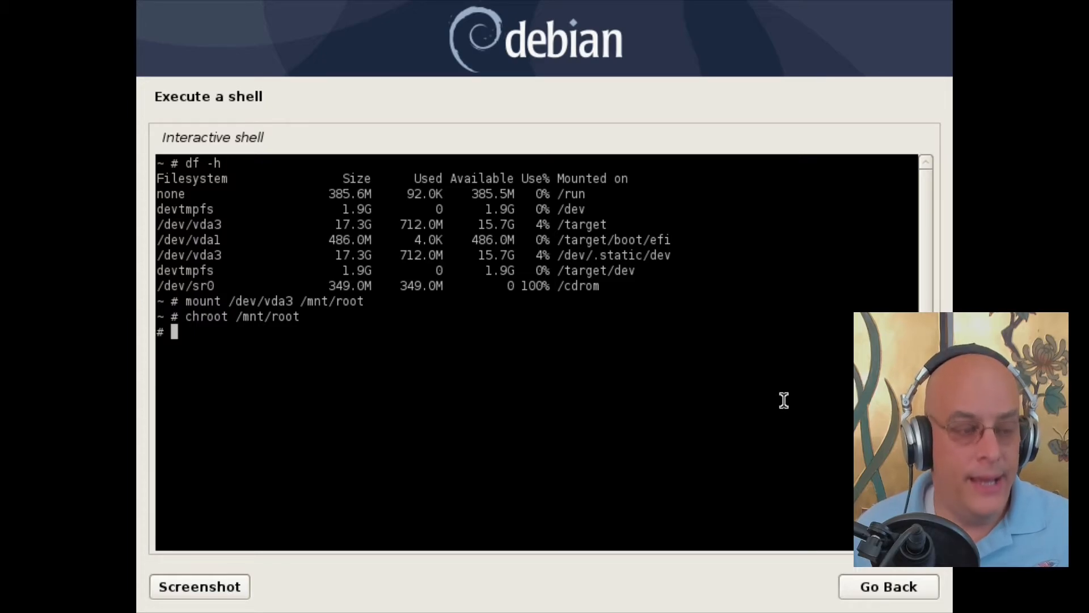
type("ls")
key("Return")
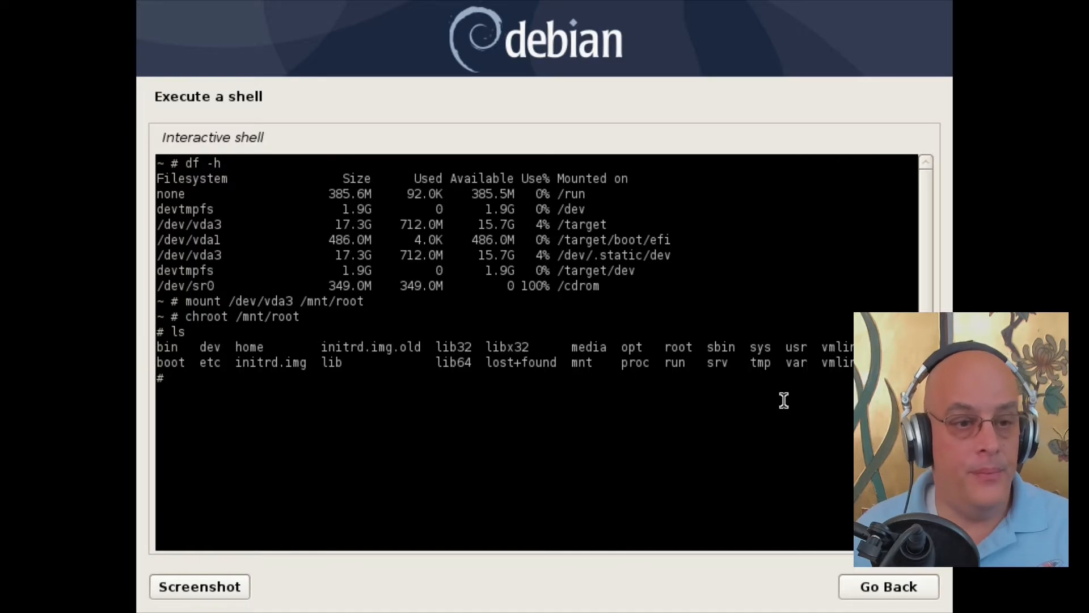
Step: Enter nano /etc/apt/sources.list to edit the installed system's apt sources
type("nan")
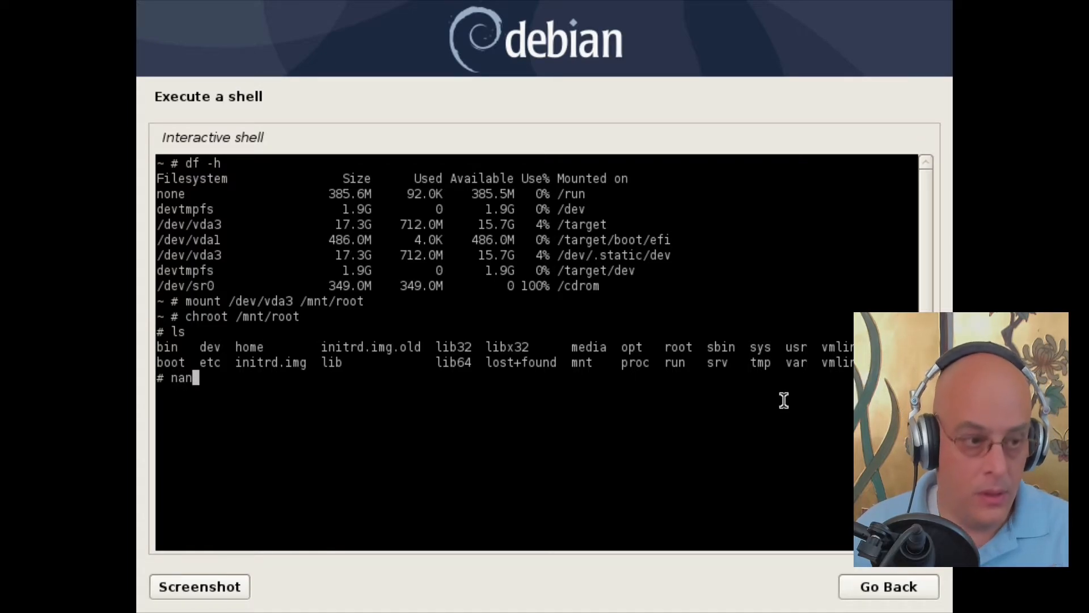
type("o /")
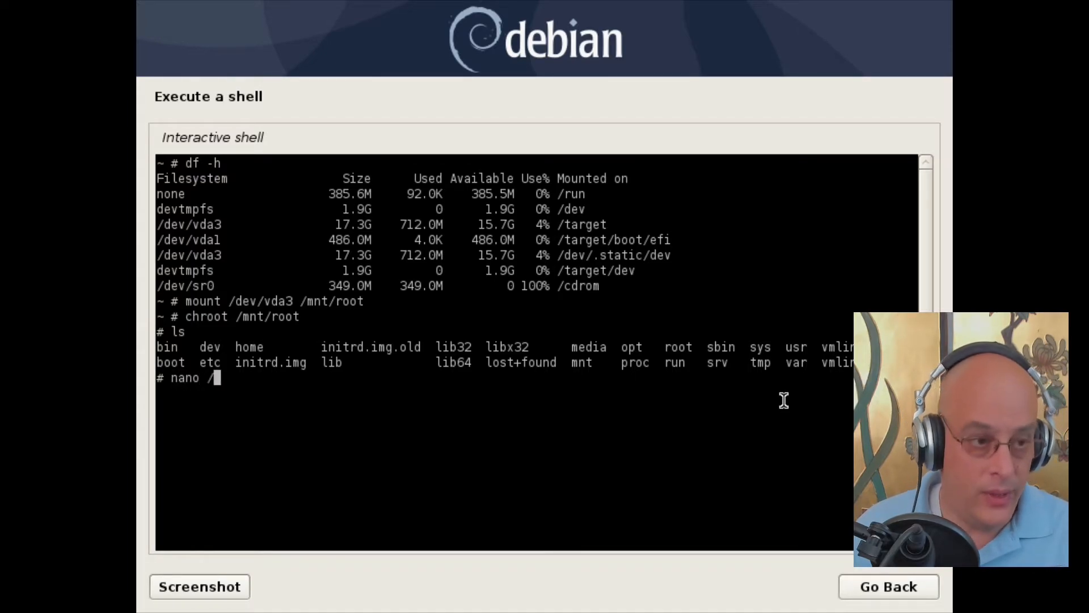
type("ec")
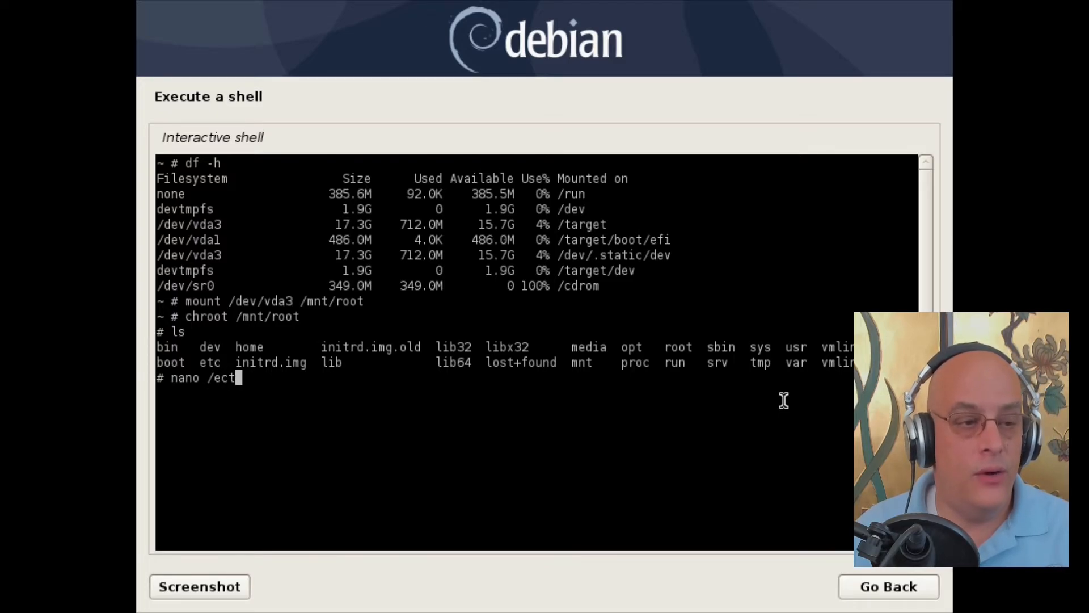
key("BackSpace")
type("tc")
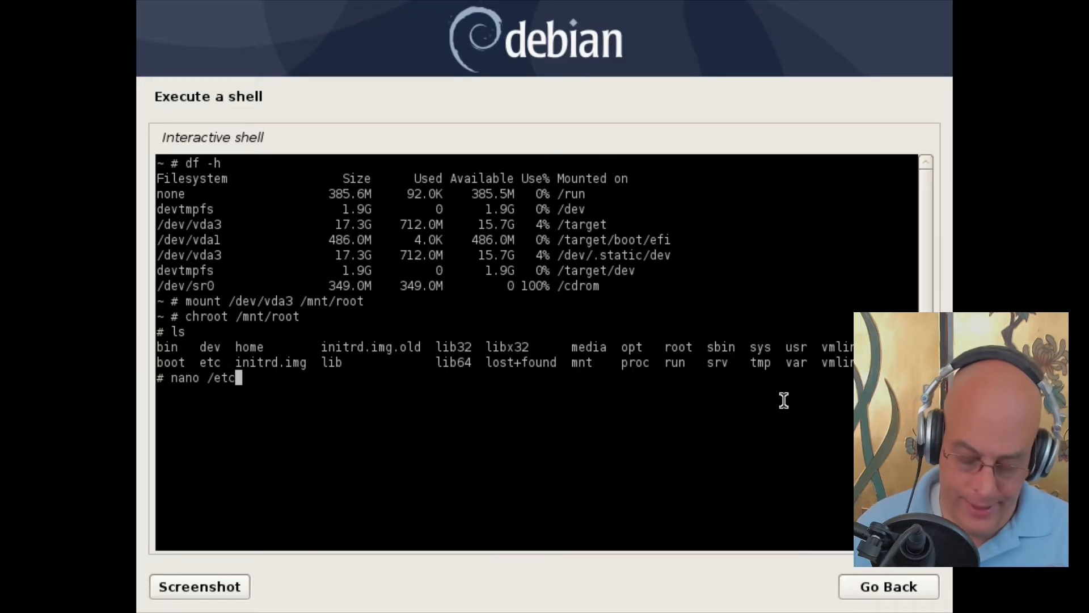
type("/")
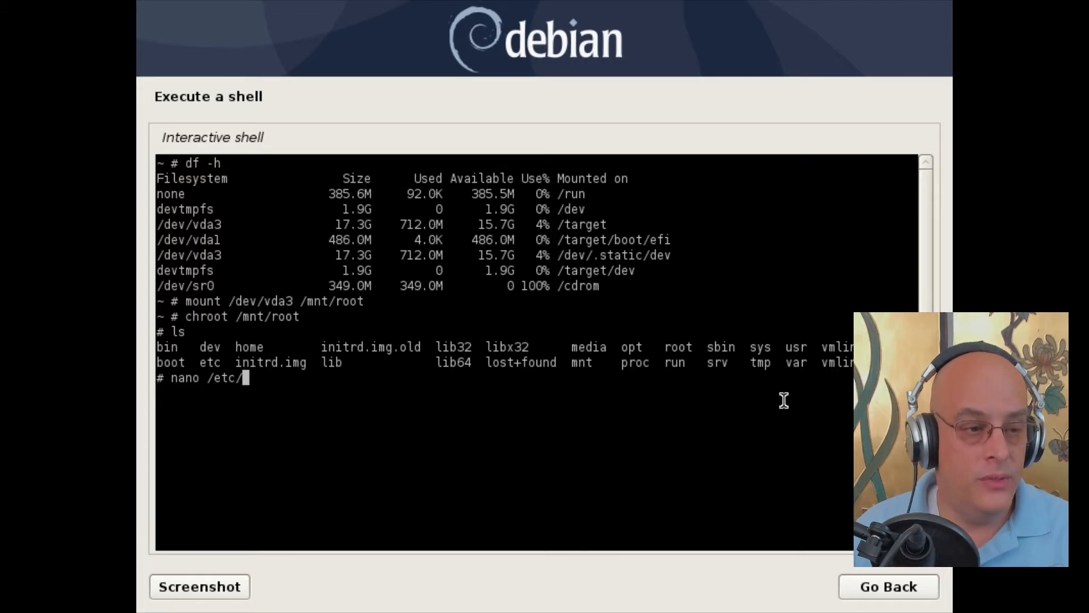
type("apt/sources")
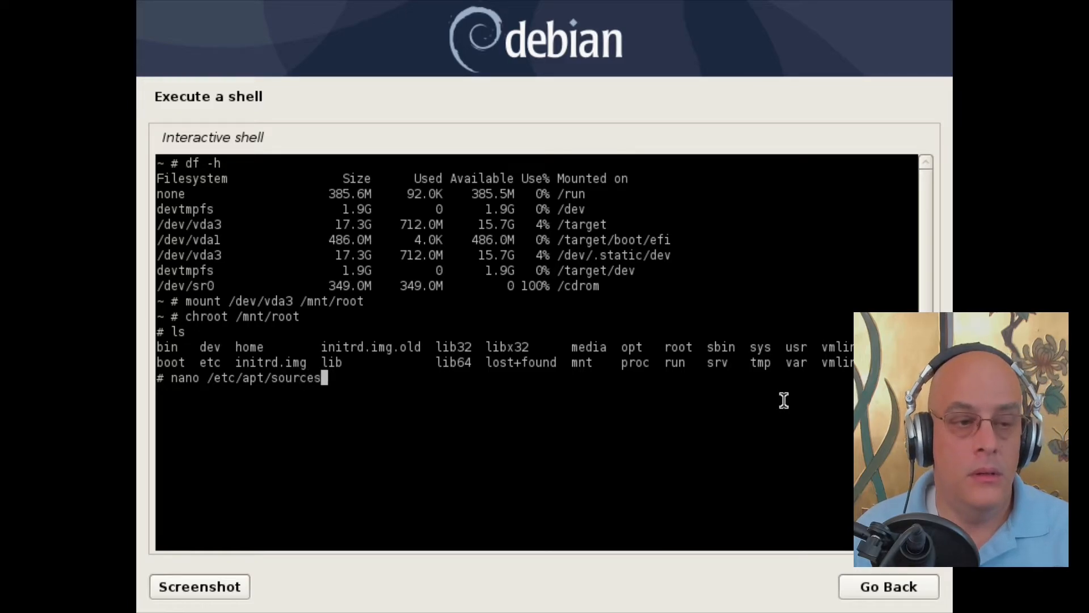
type(".list")
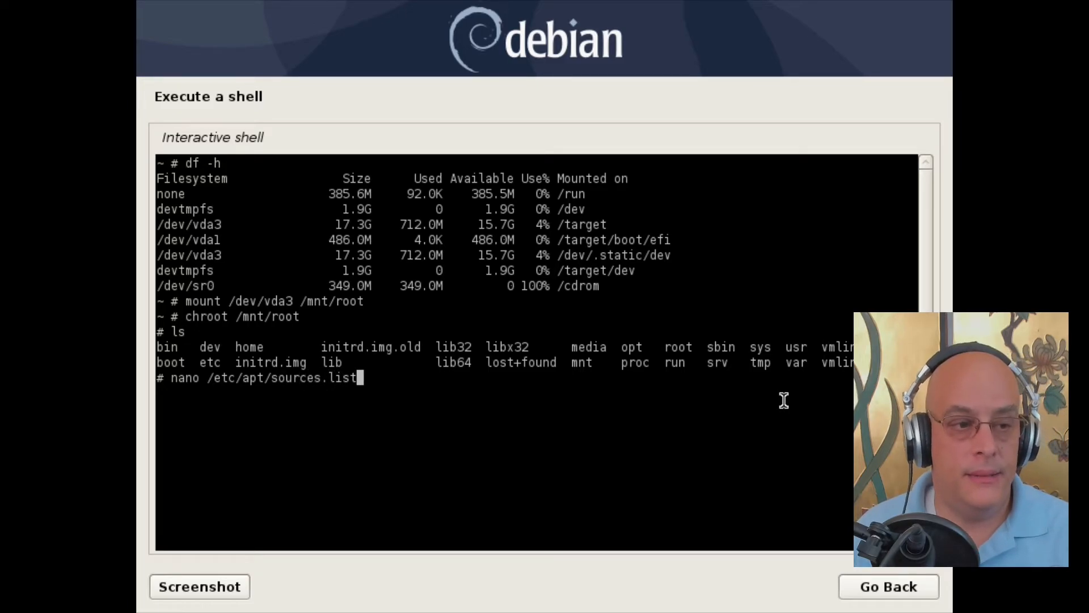
key("Return")
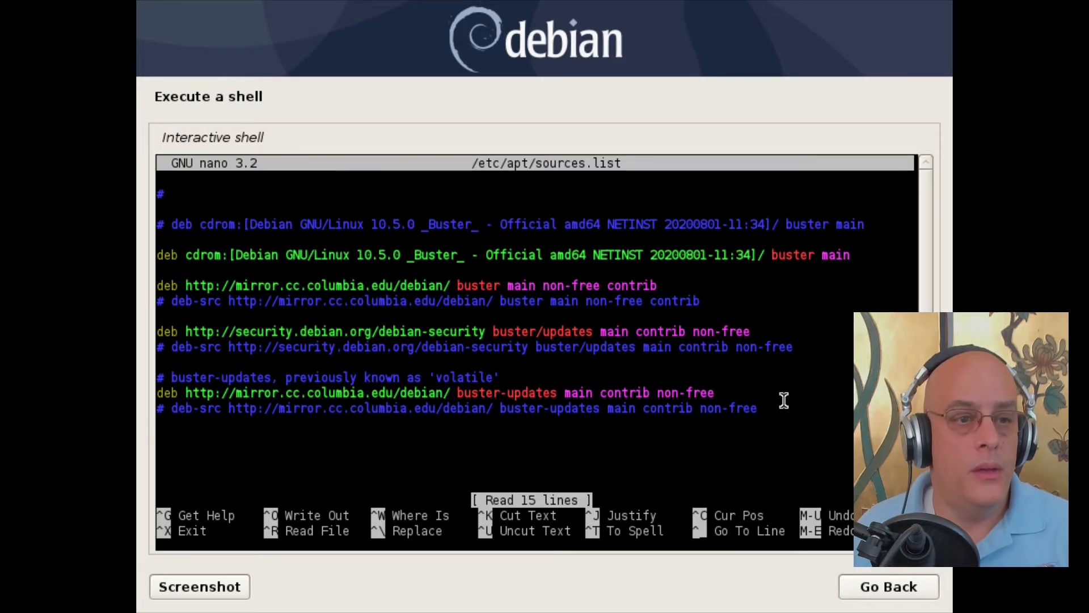
Step: Comment out the deb cdrom line and change the mirror.cc.columbia.edu line from buster to testing
key("Down")
key("Down")
key("Down")
key("Down")
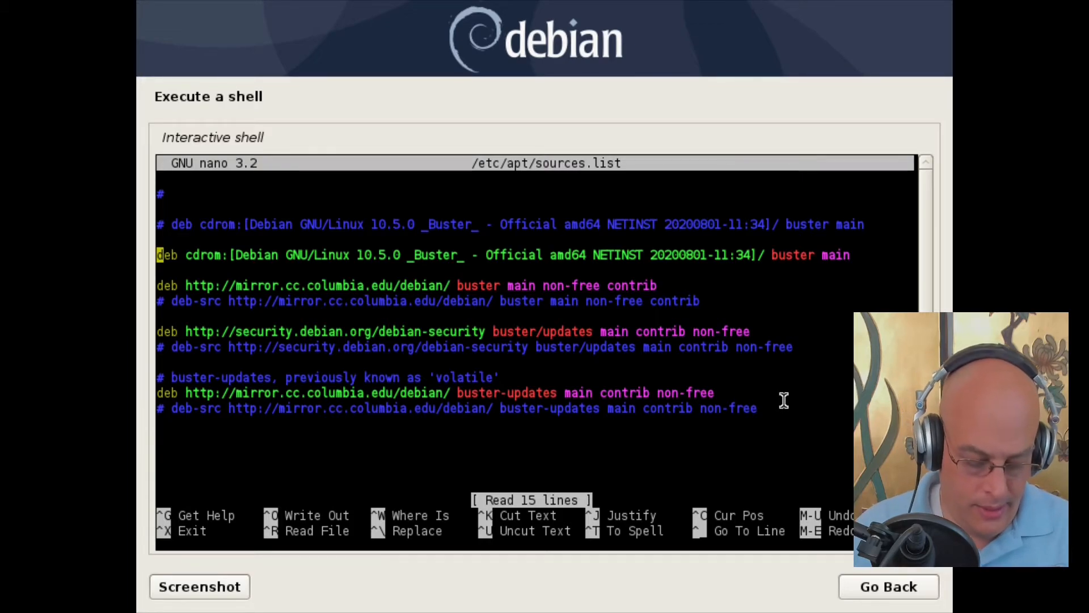
type("#")
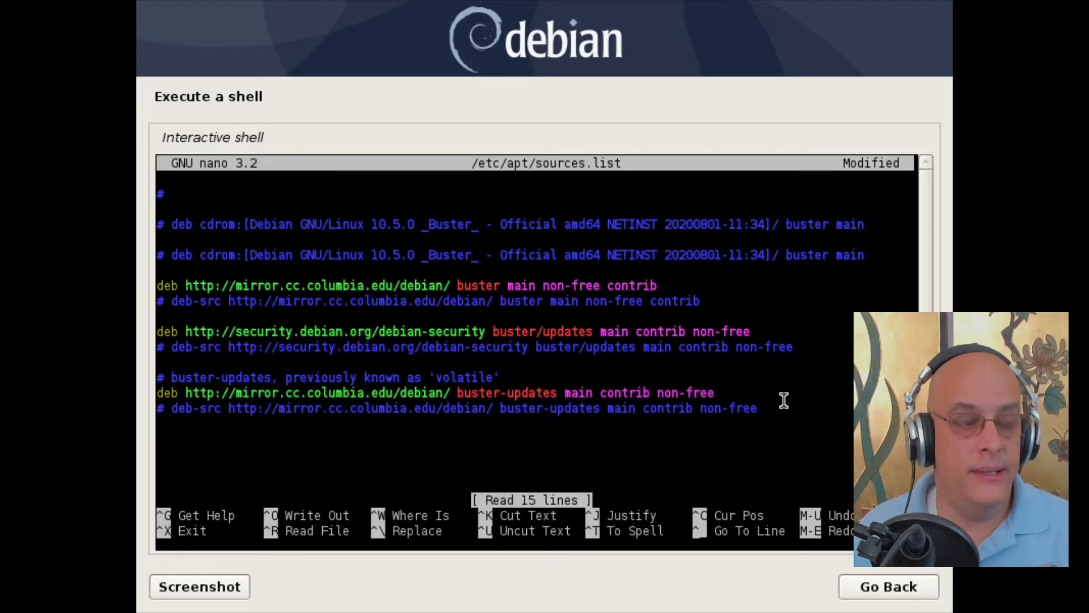
key("Down")
key("Down")
key("Right")
key("Right")
key("Right")
key("Right")
key("Right")
key("Right")
key("Right")
key("Right")
key("Right")
key("Right")
key("Right")
key("Right")
key("Right")
key("Right")
key("Right")
key("Right")
key("Right")
key("Right")
key("Right")
key("Right")
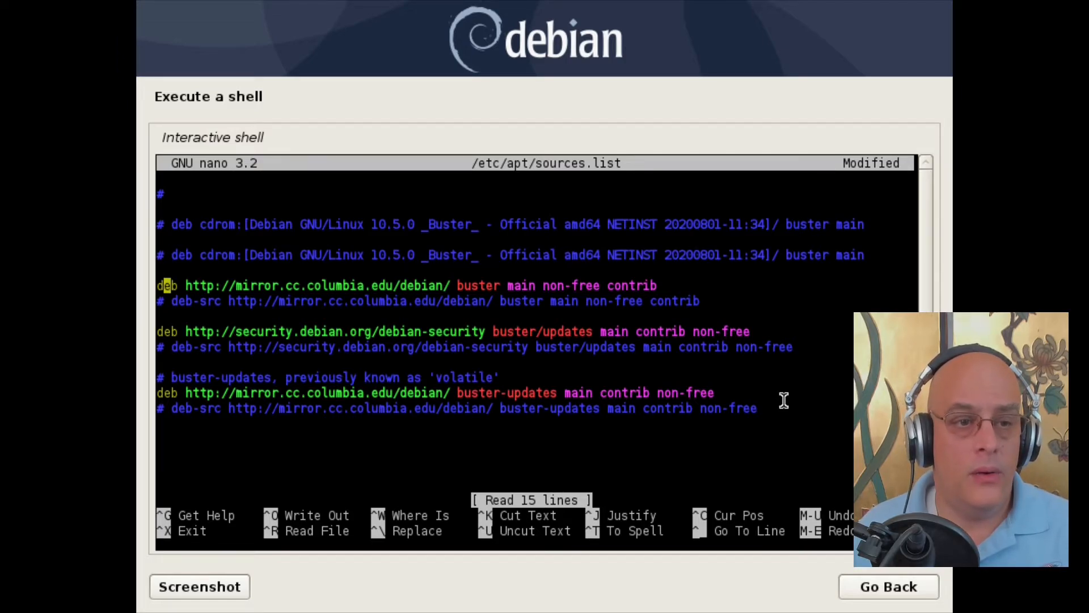
key("Right")
key("Right")
key("Right")
key("Right")
key("Right")
key("Right")
key("Right")
key("Right")
key("Right")
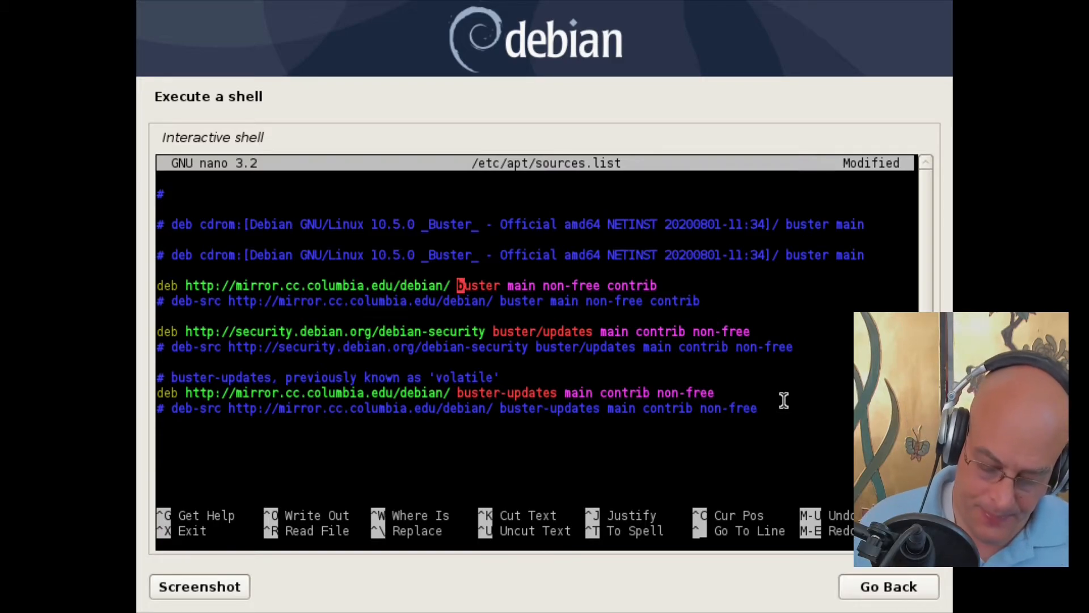
key("Delete")
key("Delete")
key("Delete")
key("Delete")
key("Delete")
key("Delete")
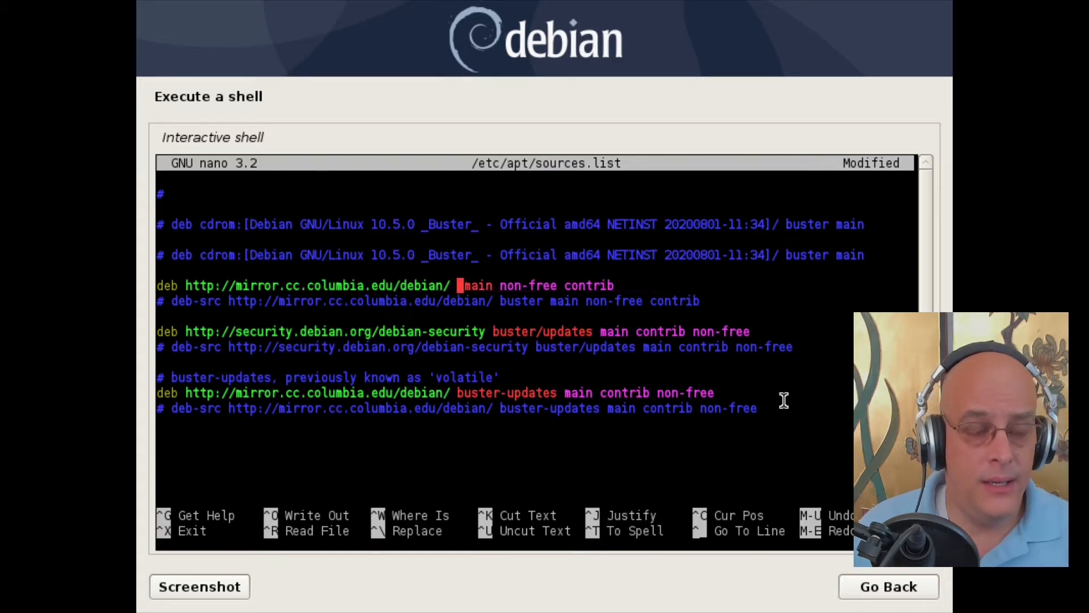
type("testing")
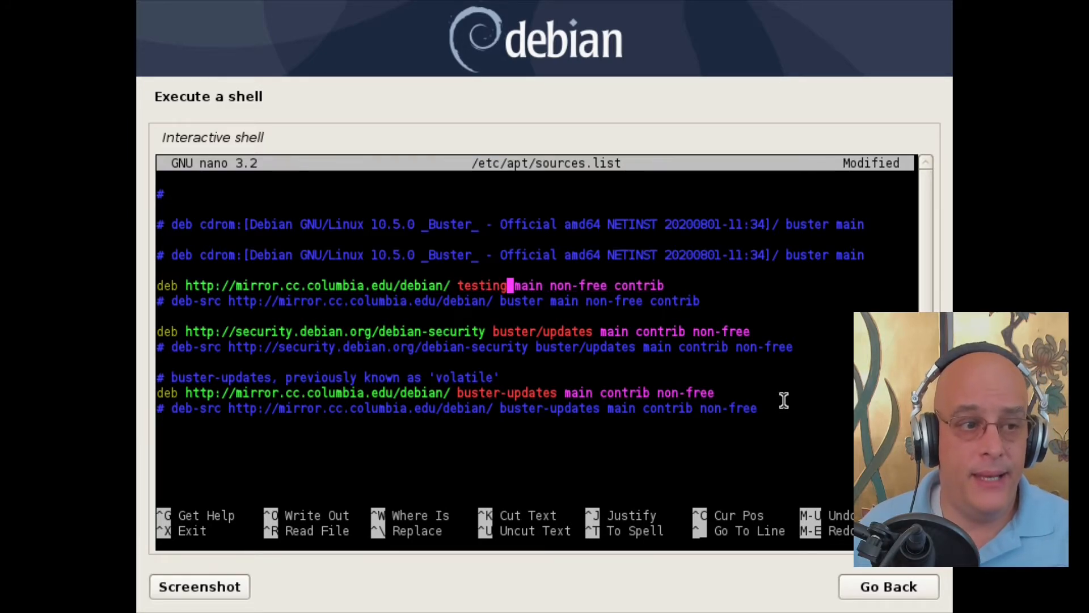
key("Down")
key("Down")
key("Down")
key("Left")
key("Left")
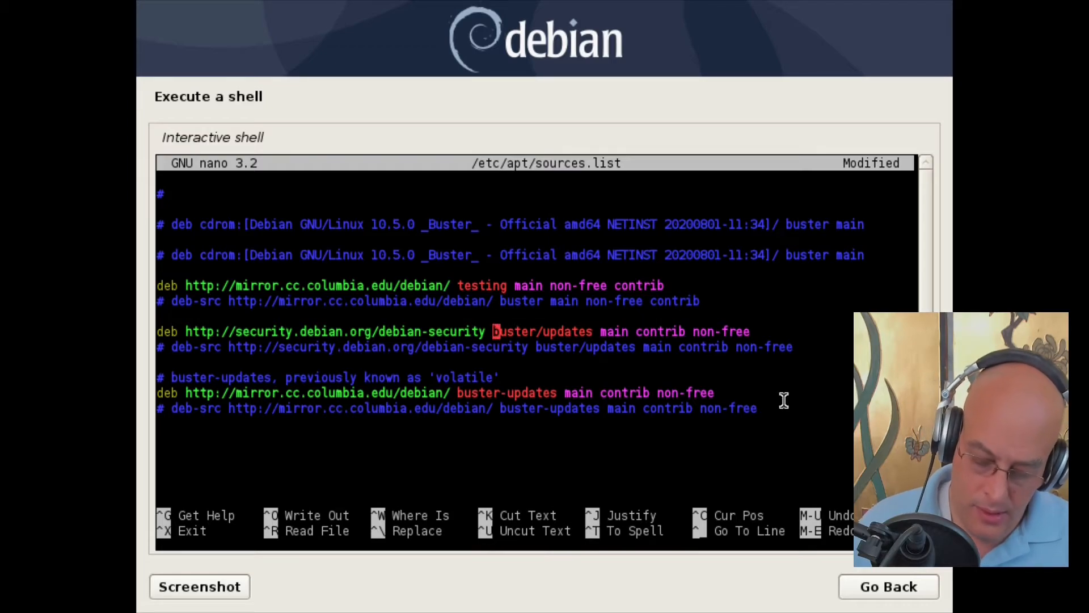
Step: Change the security line's release from buster/updates to testing-security
key("Delete")
key("Delete")
key("Delete")
key("Delete")
key("Delete")
key("Delete")
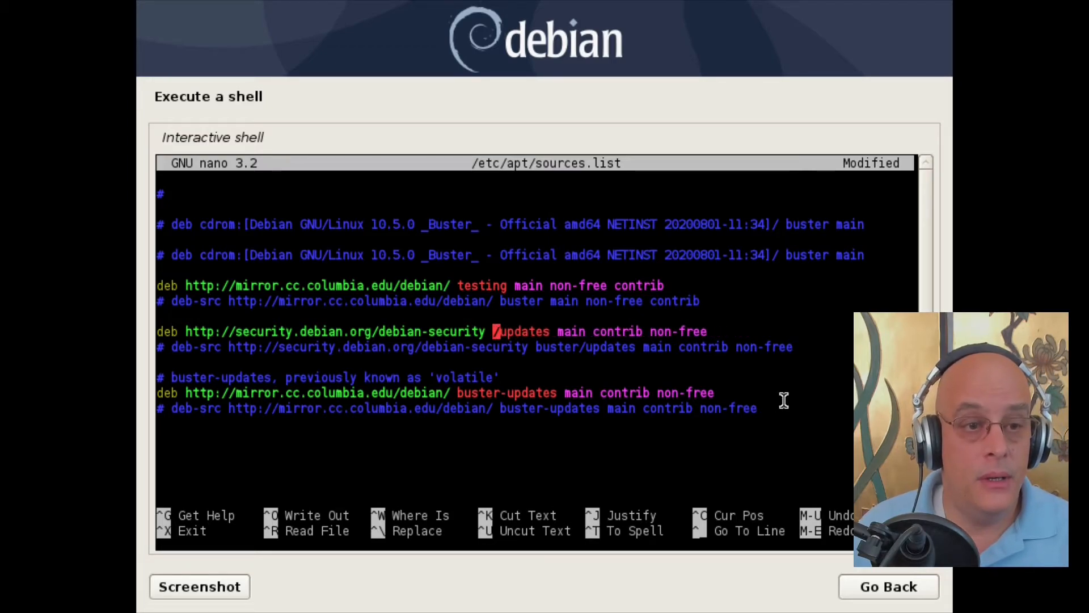
key("Delete")
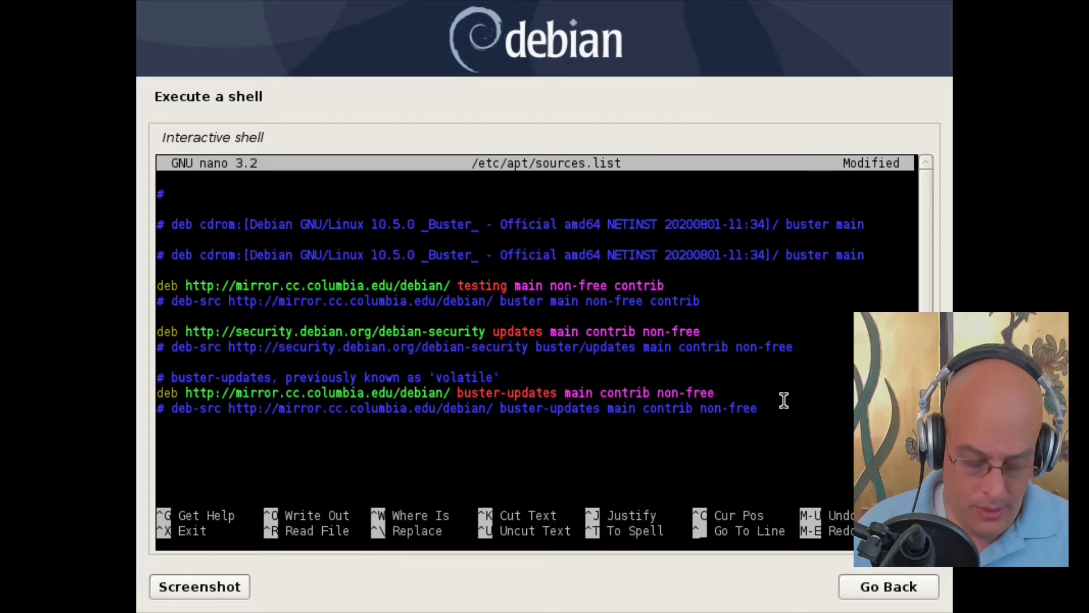
type("tes")
type("g-")
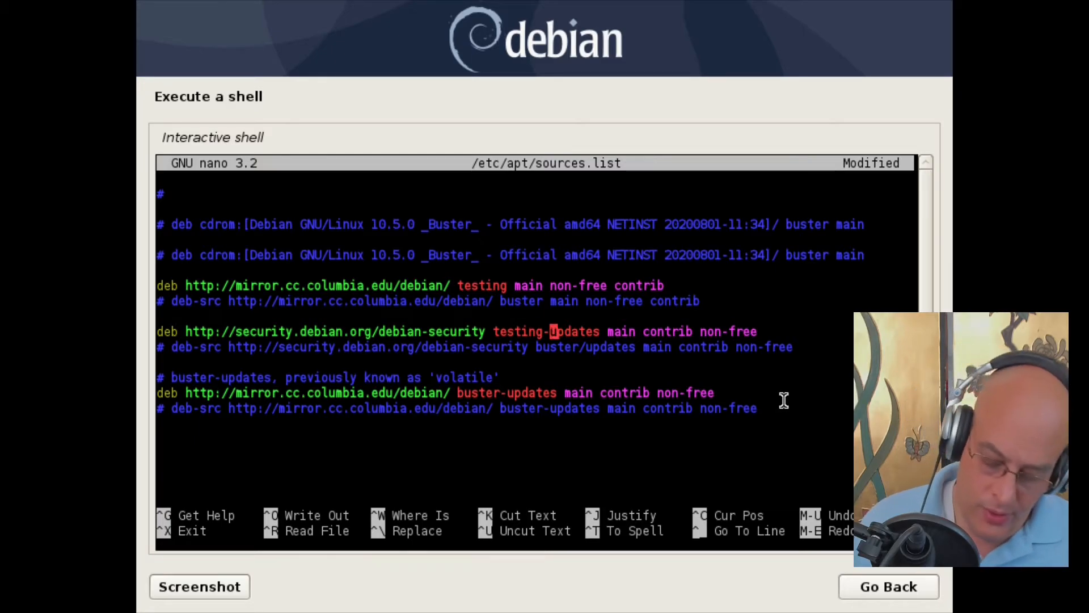
key("Delete")
key("Delete")
key("Delete")
key("Delete")
key("Delete")
key("Delete")
key("Delete")
key("Delete")
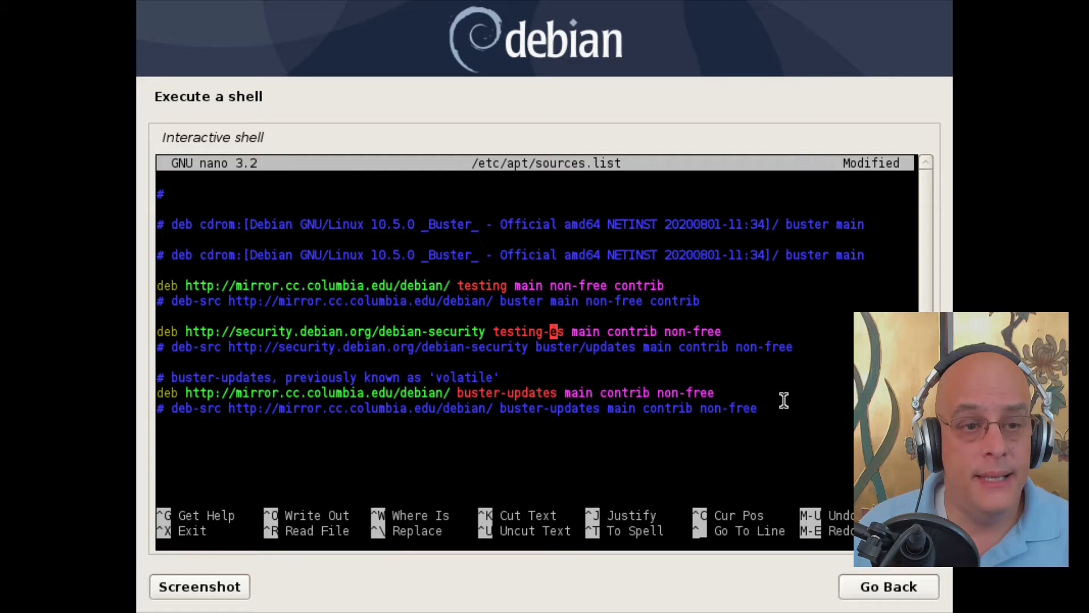
type("sec u")
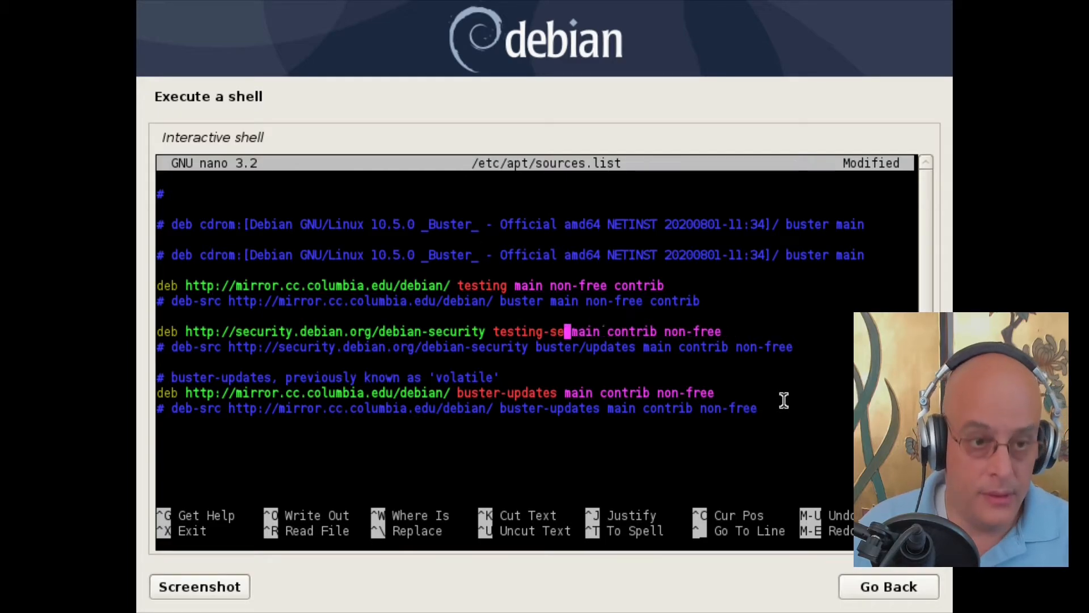
key("BackSpace")
key("BackSpace")
type("urit")
key("BackSpace")
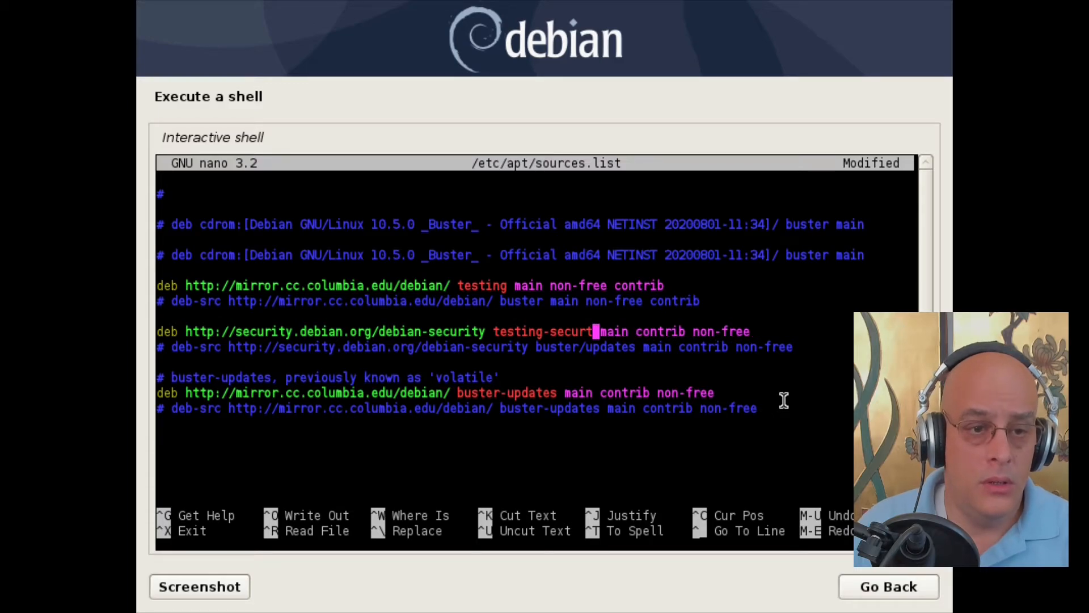
type("y")
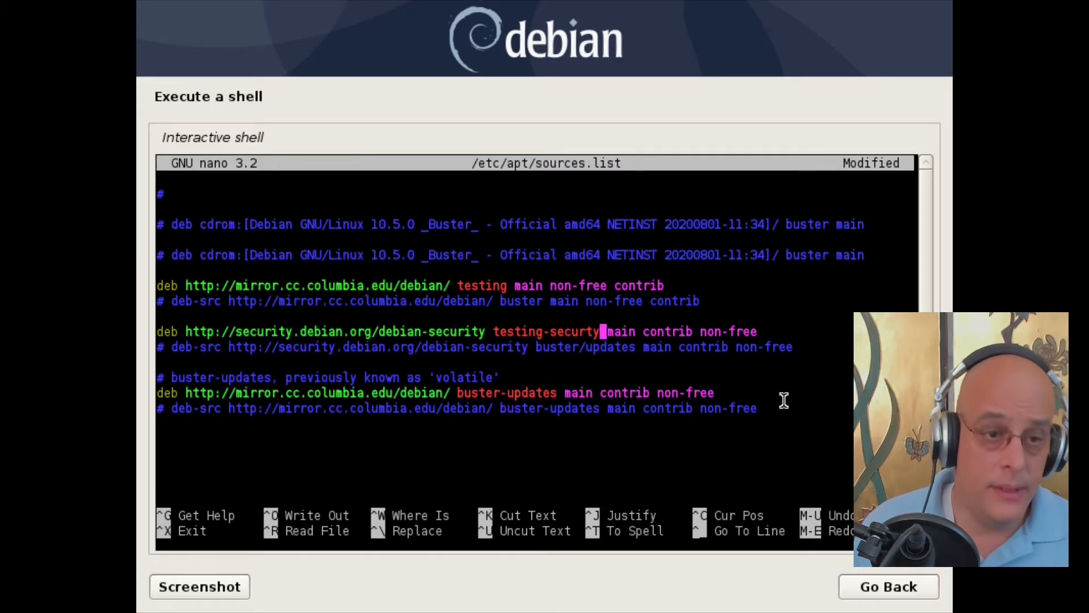
key("BackSpace")
key("BackSpace")
type("ity")
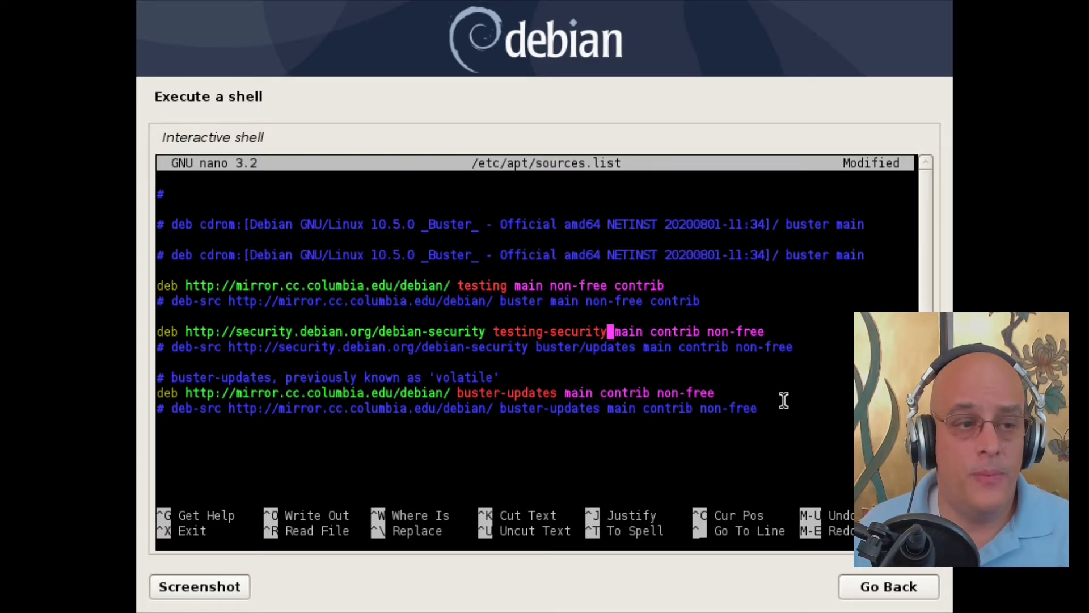
key("Left")
key("Left")
key("Left")
key("Left")
key("Left")
key("Left")
key("Left")
key("Left")
key("Left")
key("Left")
key("Left")
key("Left")
key("Left")
key("Left")
key("Left")
key("Left")
key("Left")
key("Left")
key("Left")
key("Left")
key("Left")
key("Left")
key("Left")
key("Left")
key("Left")
key("Left")
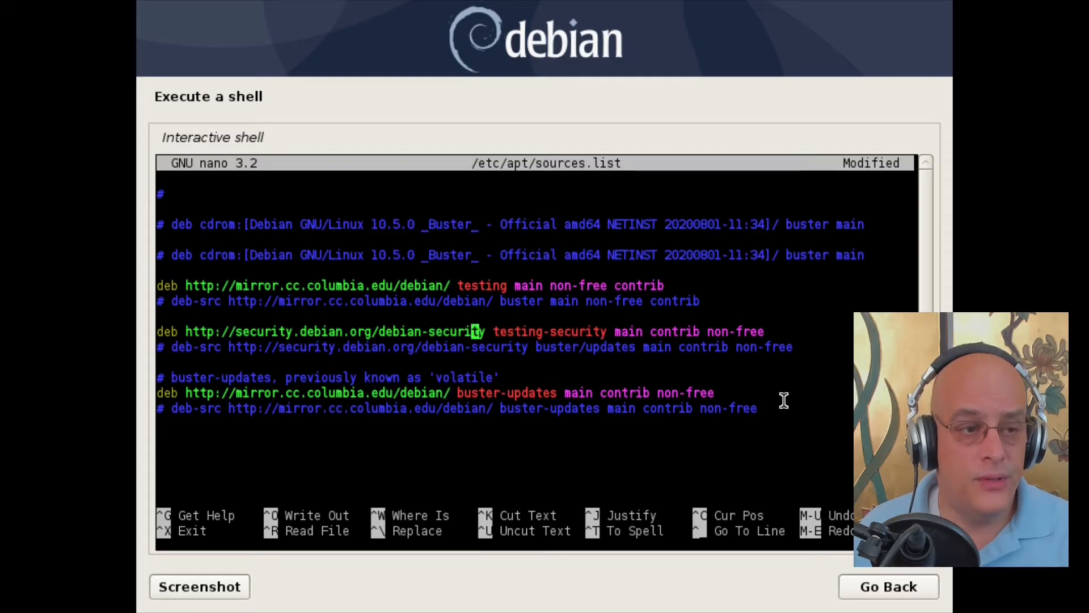
key("Right")
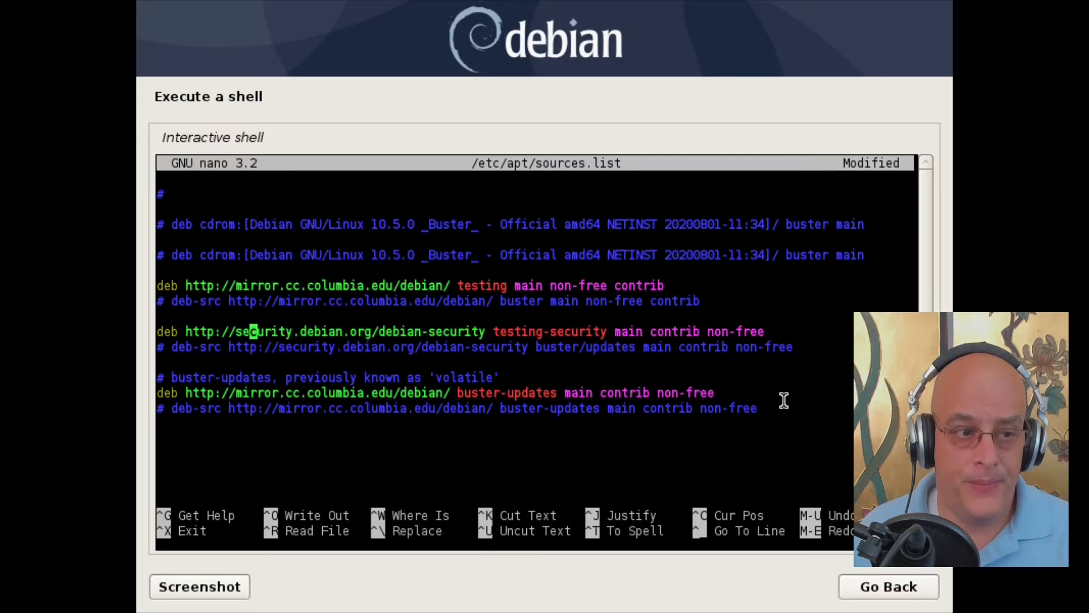
key("Right")
key("Right")
key("Right")
key("Right")
key("Right")
key("Right")
key("Right")
key("Right")
key("Right")
key("Right")
key("Right")
key("Right")
key("Right")
key("Right")
key("Right")
key("Right")
key("Right")
key("Right")
key("Right")
key("Right")
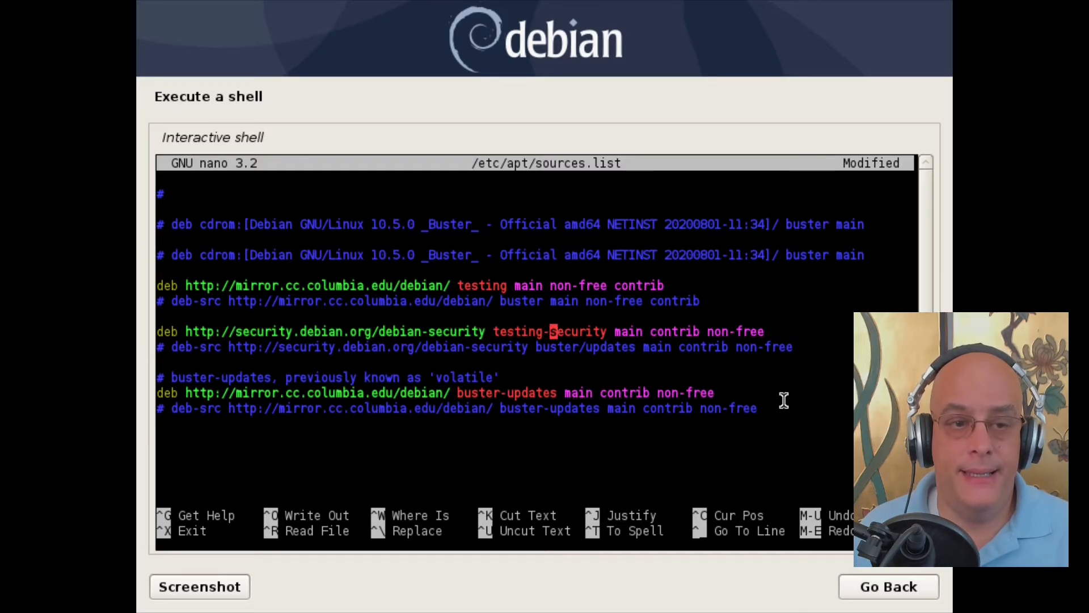
key("Right")
key("Right")
key("Right")
key("Right")
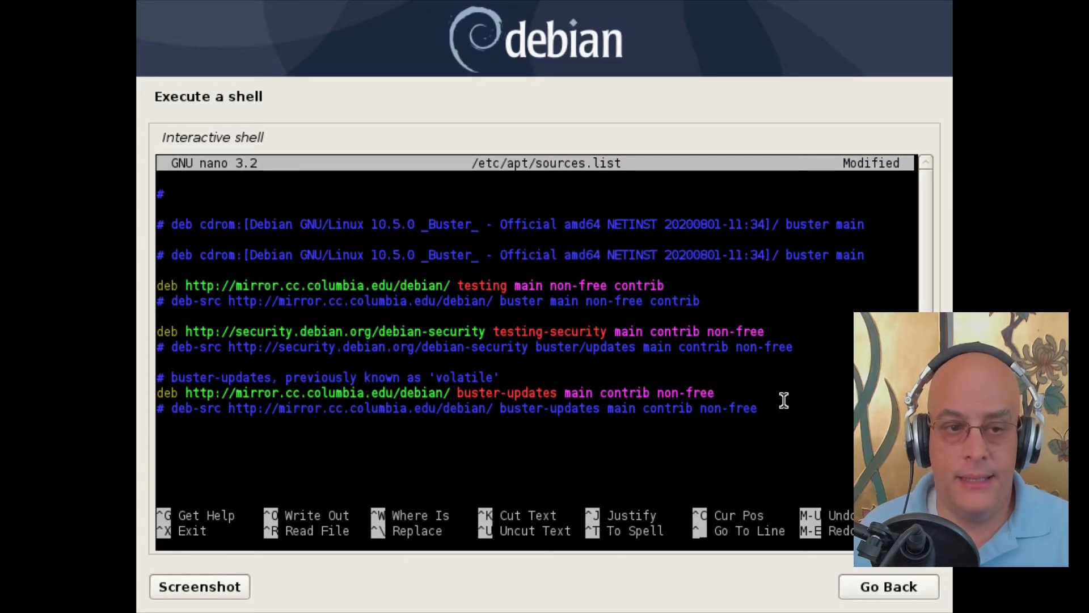
key("Left")
key("Left")
key("Left")
key("Left")
key("Left")
key("Left")
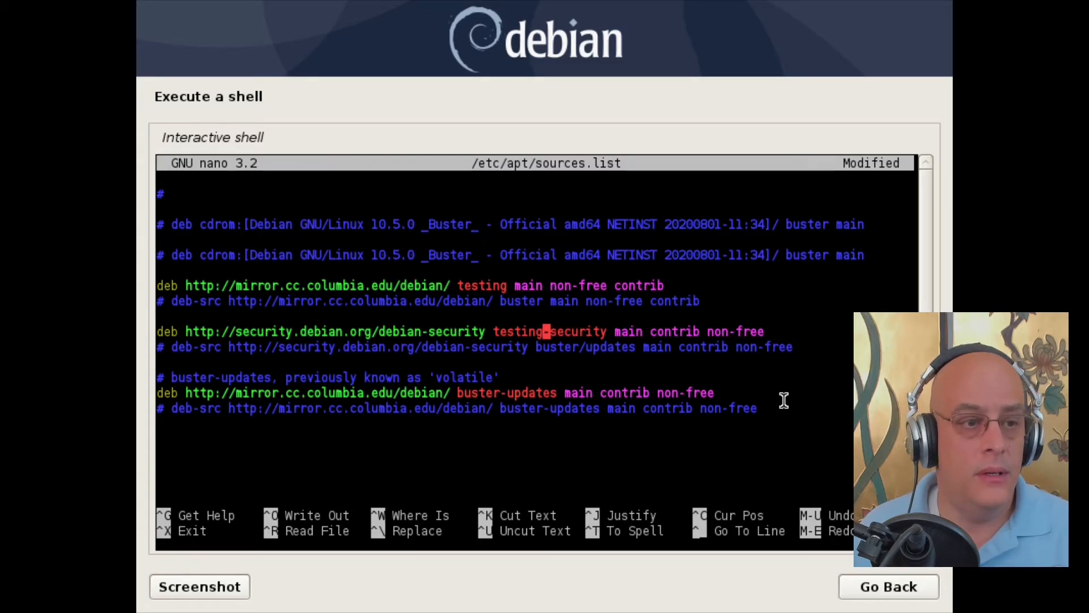
Step: Change buster-updates to testing-updates and exit nano to reach the save prompt
key("Down")
key("Down")
key("Down")
key("Down")
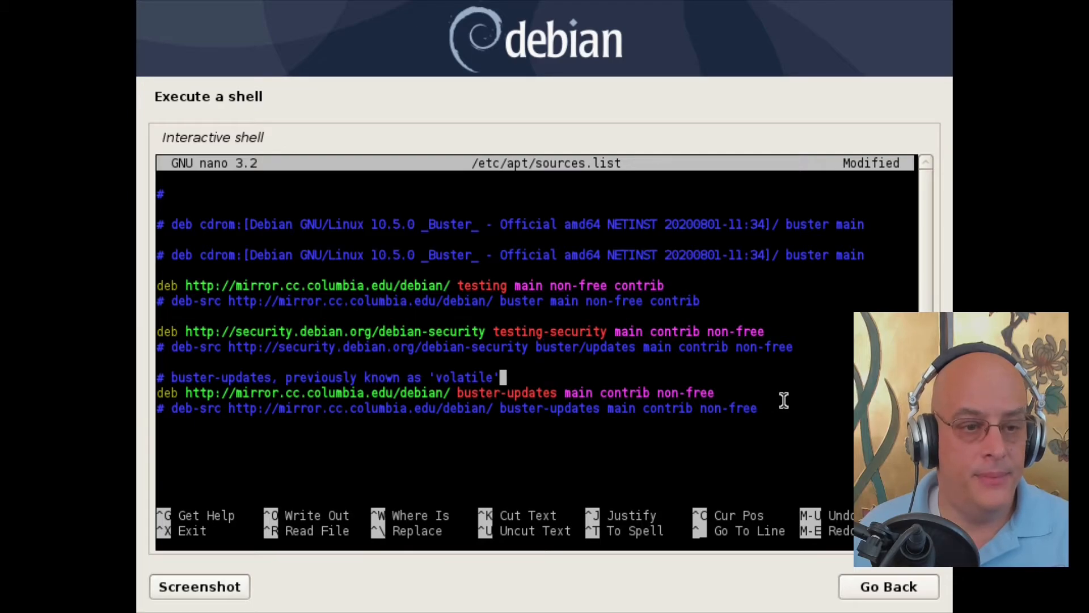
key("Left")
key("Left")
key("Left")
key("Left")
key("Left")
key("Left")
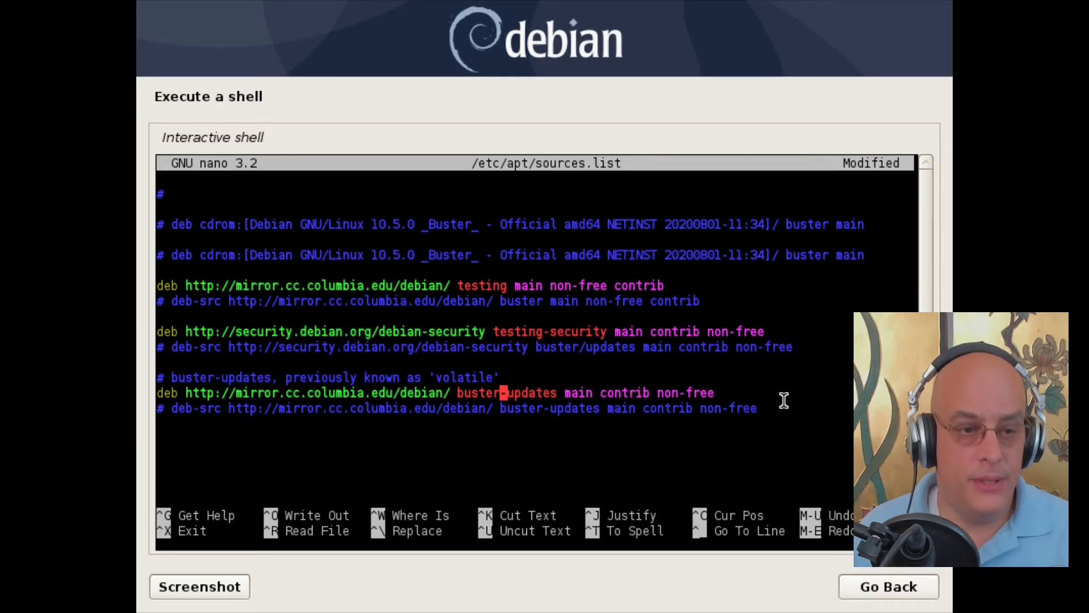
key("BackSpace")
key("BackSpace")
key("BackSpace")
key("BackSpace")
key("BackSpace")
key("BackSpace")
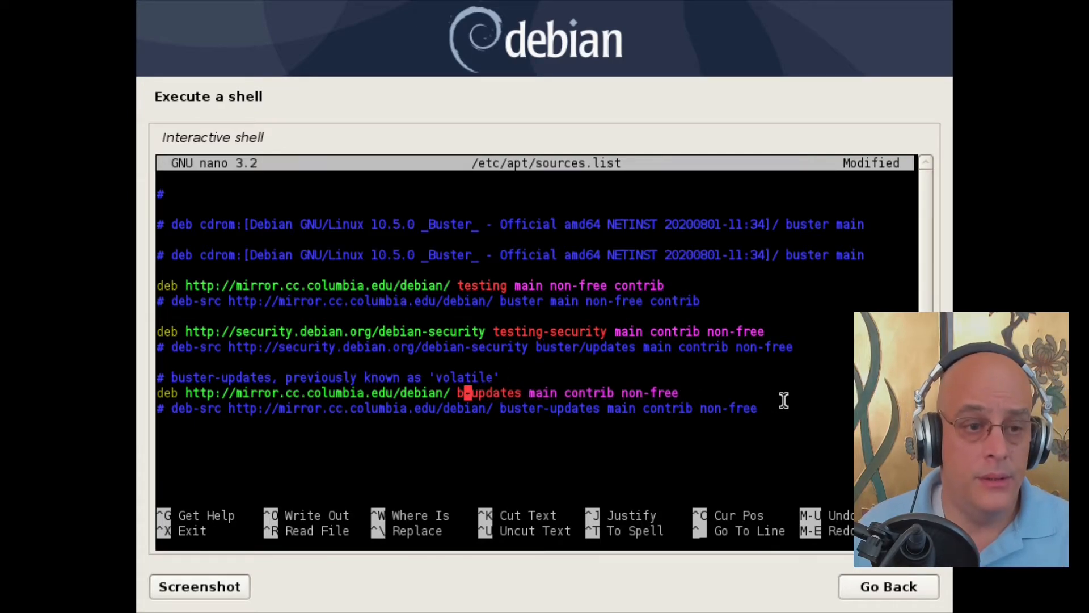
type("test")
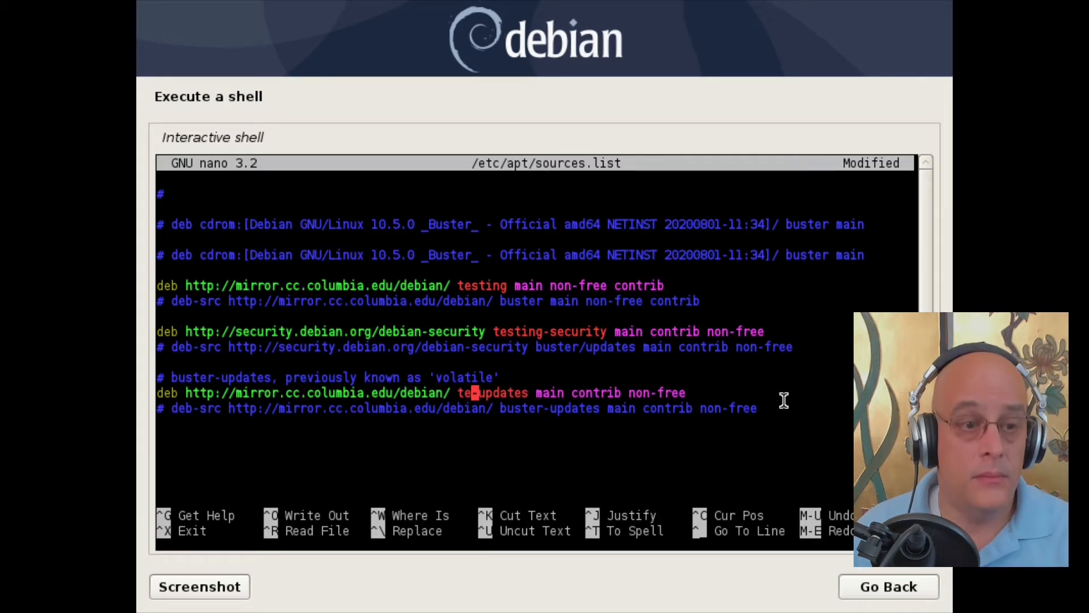
type("ing")
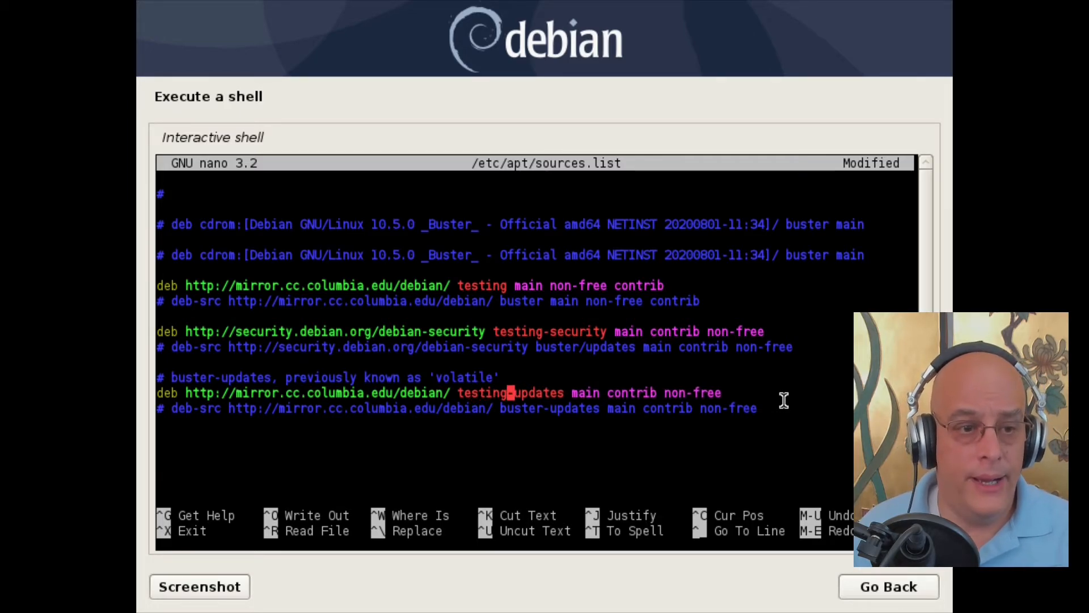
key("Down")
key("Down")
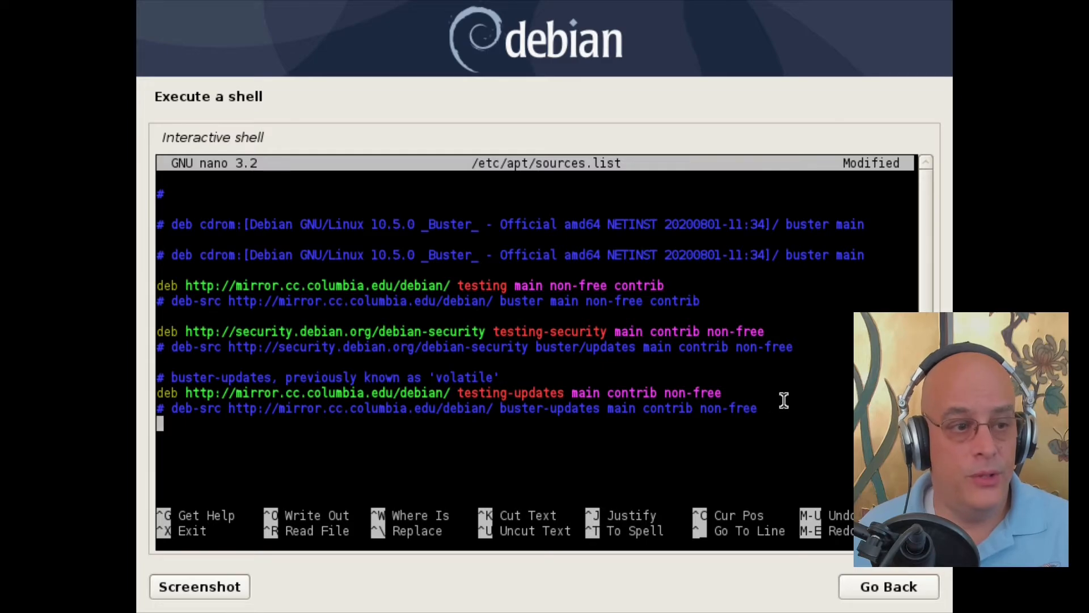
key("ctrl+x")
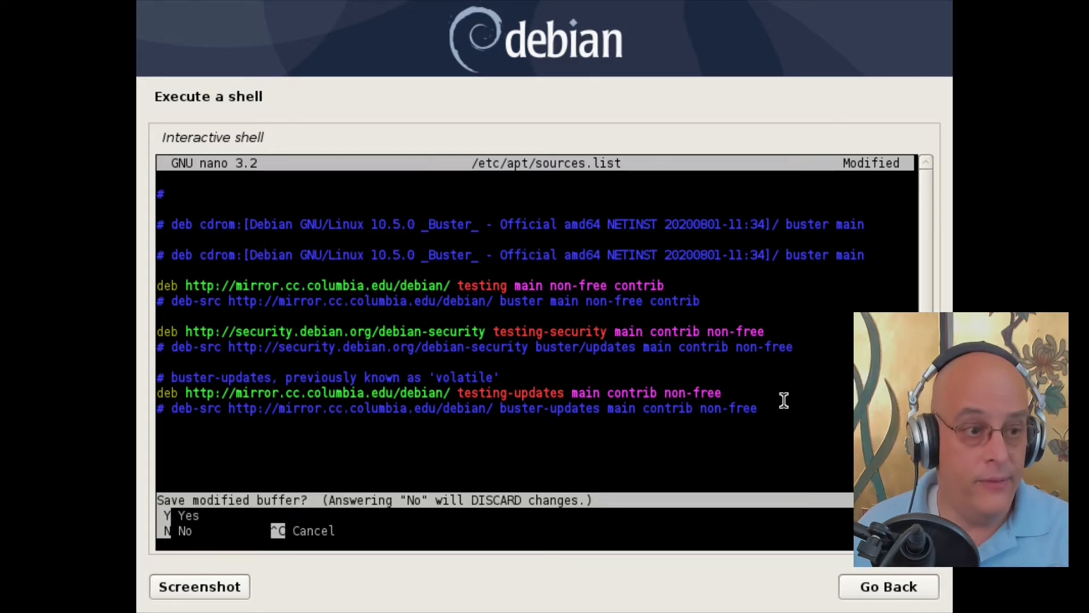
Step: Save sources.list, run apt update against the testing repositories, then exit the chroot
key("y")
key("Return")
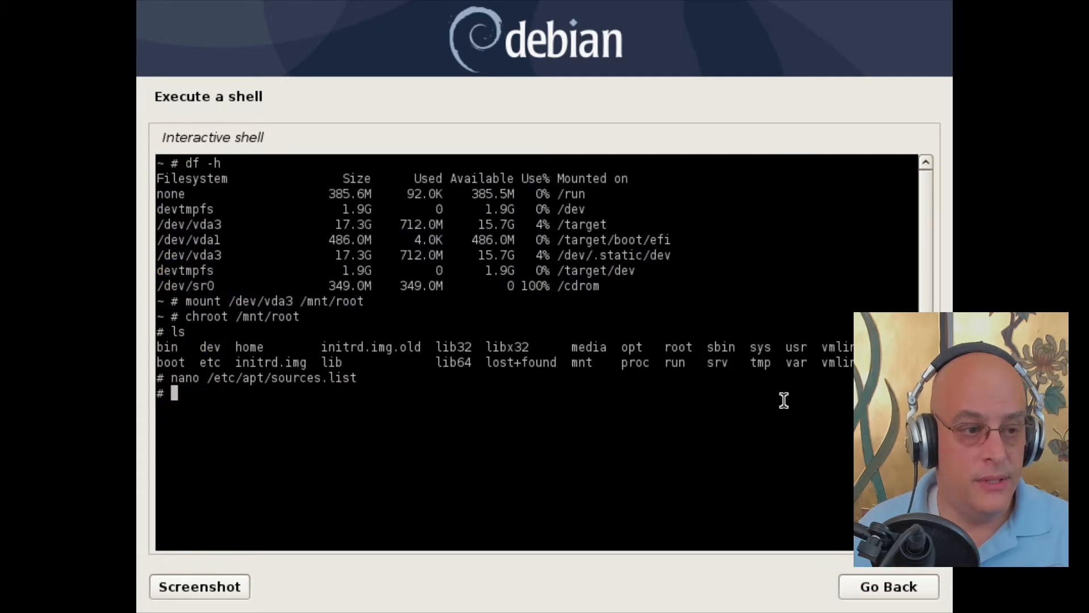
type("apt update")
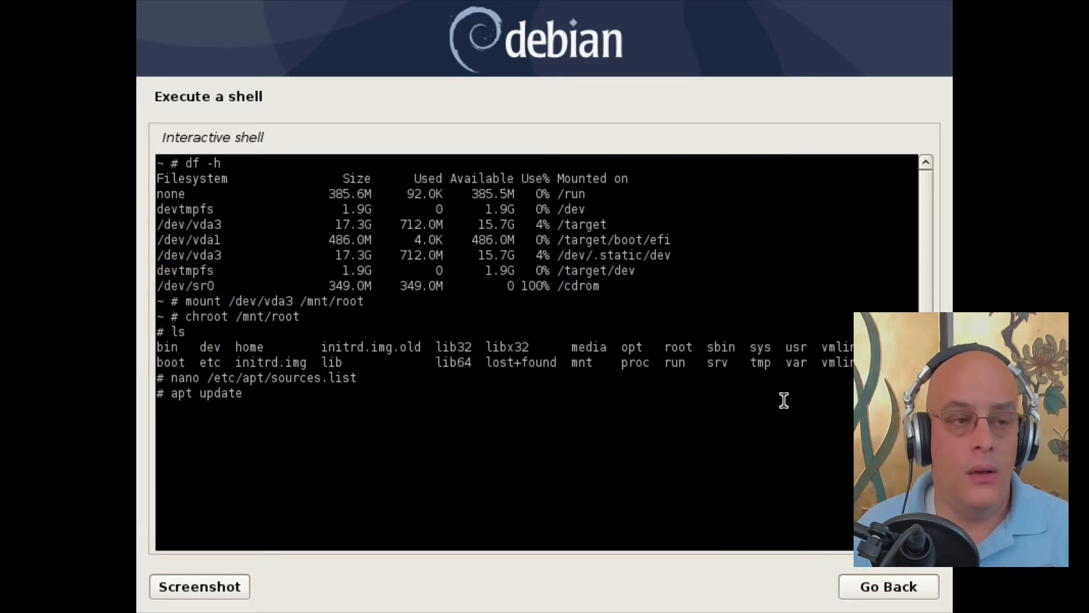
key("Return")
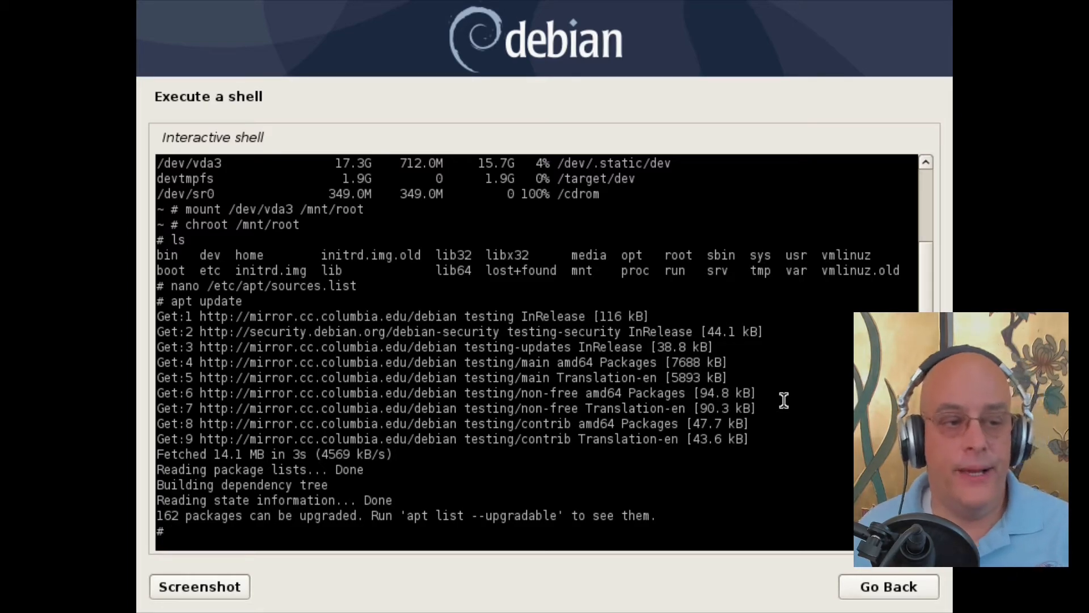
type("exit")
key("Return")
Step: Exit the installer shell and launch the 'Select and install software' step
type("exit")
key("Return")
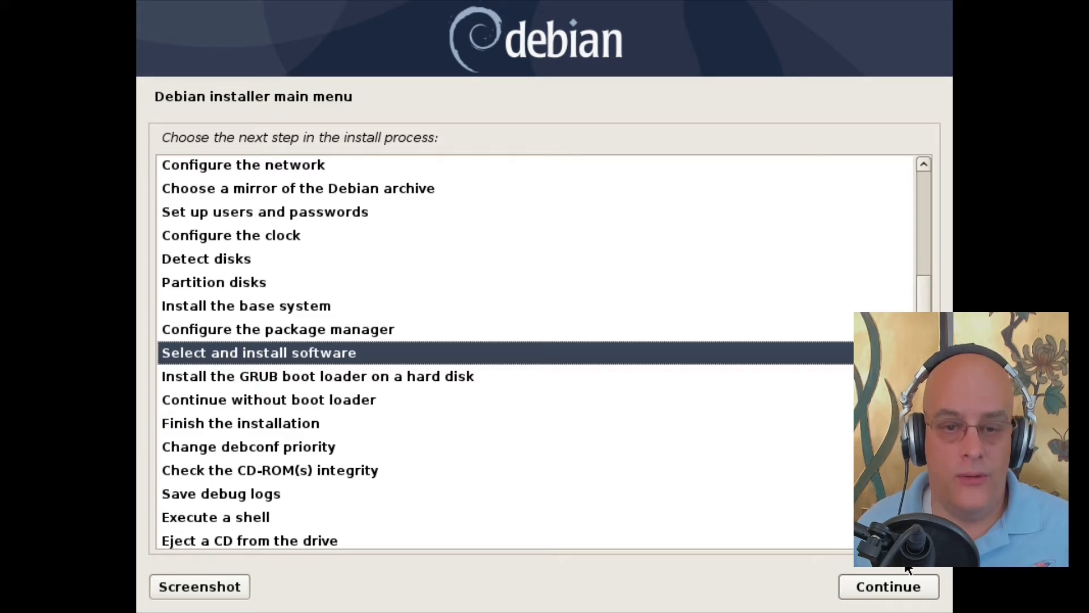
left_click(873, 586)
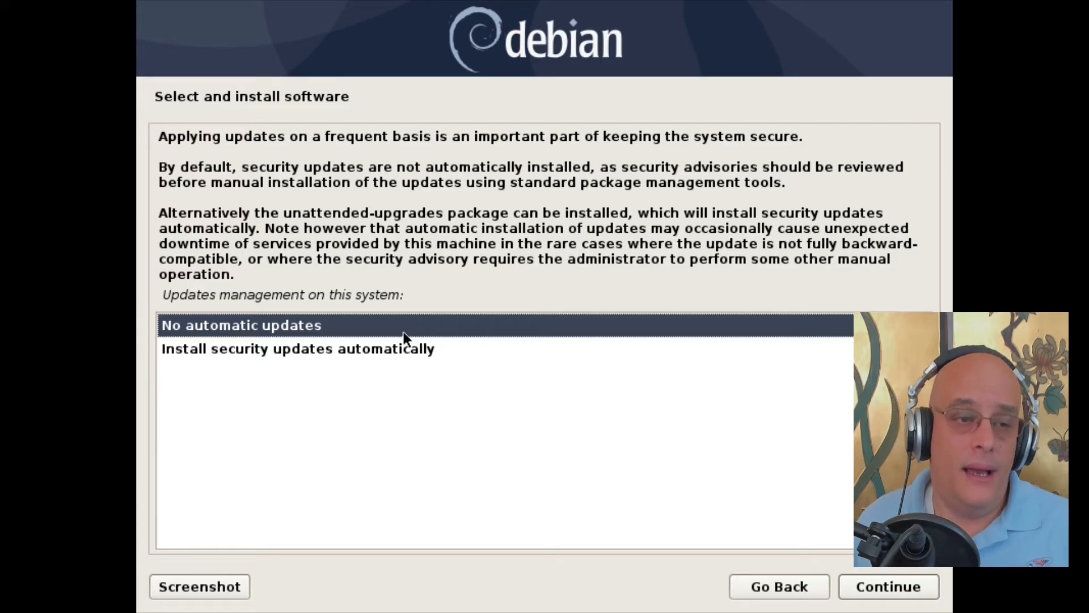
Step: Pick 'Install security updates automatically', then revert to 'No automatic updates'
left_click(381, 350)
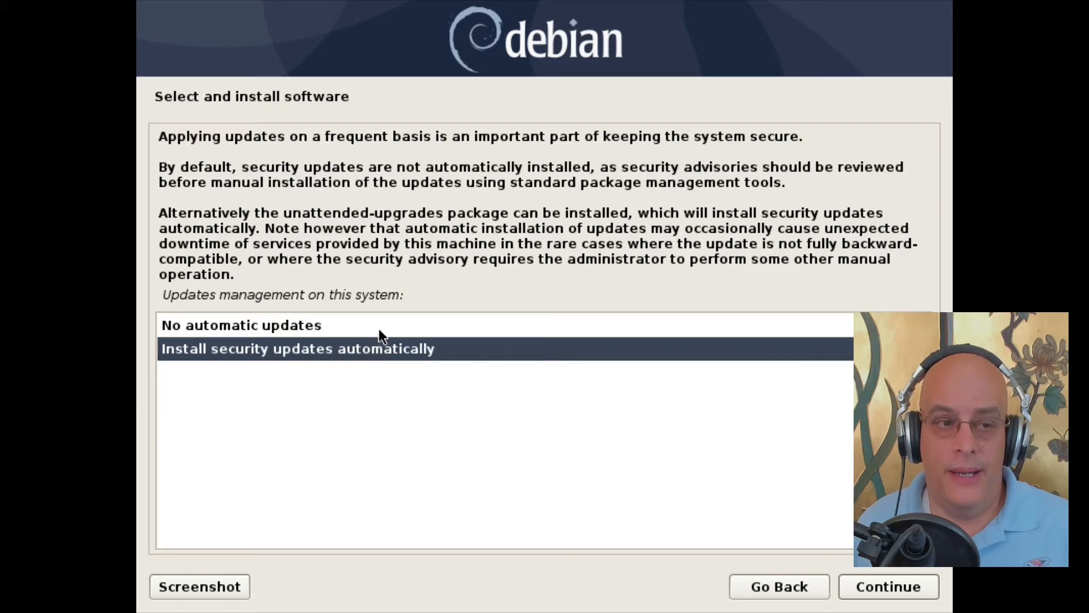
left_click(379, 328)
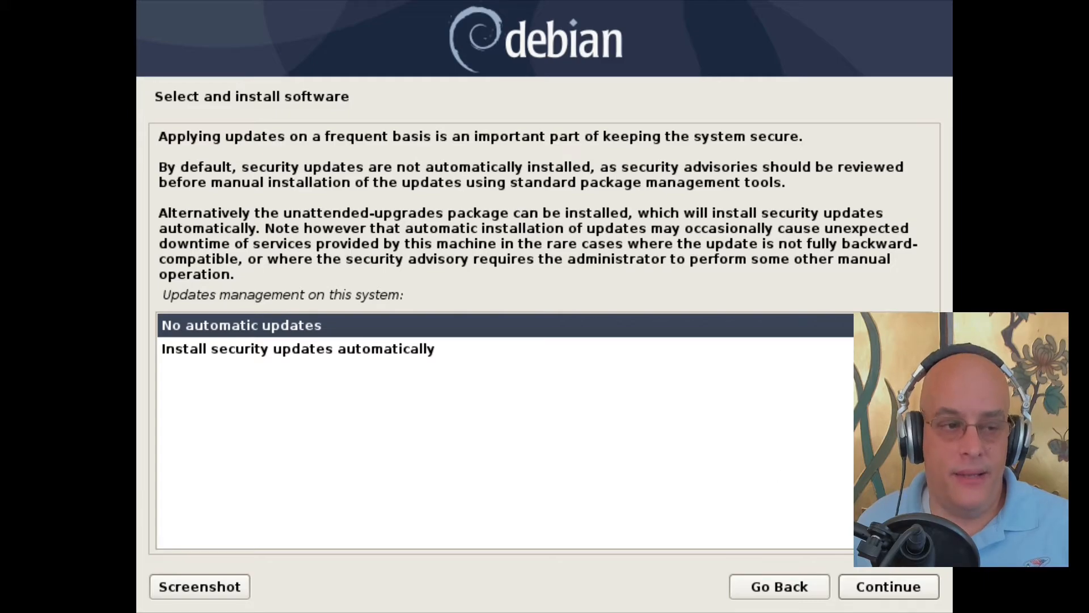
Step: Continue with no automatic updates and decline the popularity-contest package survey
left_click(879, 588)
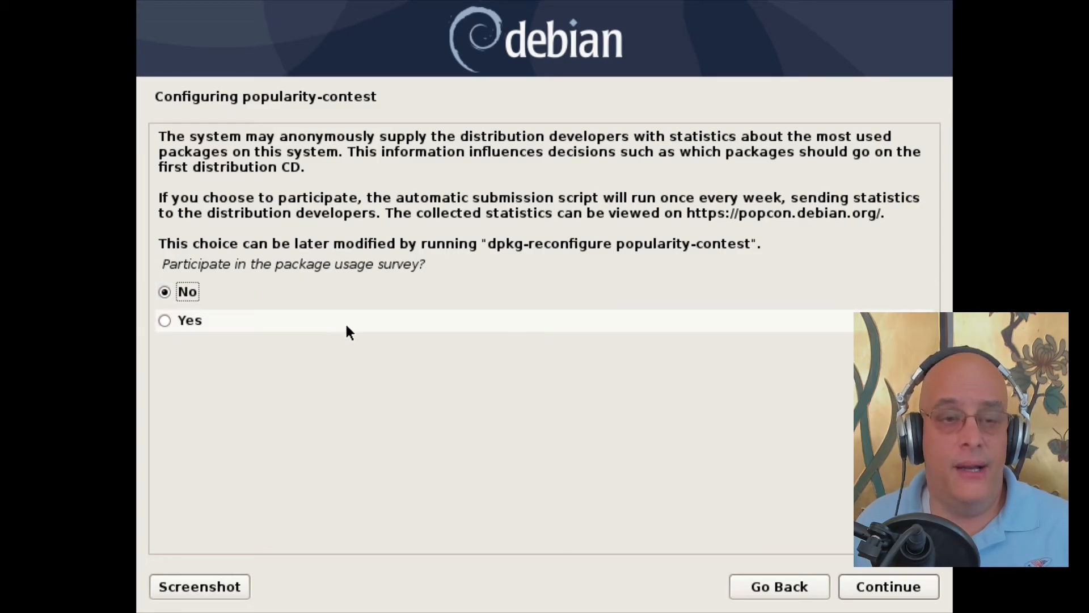
left_click(886, 585)
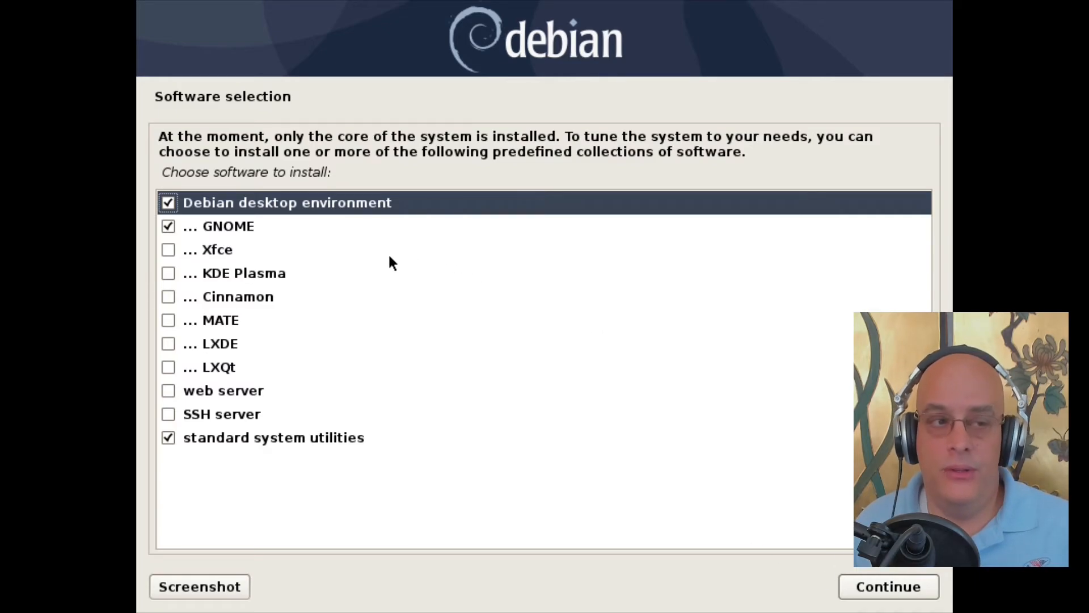
Step: Untick Debian desktop environment and GNOME, tick Xfce, keeping standard system utilities
left_click(167, 203)
left_click(167, 226)
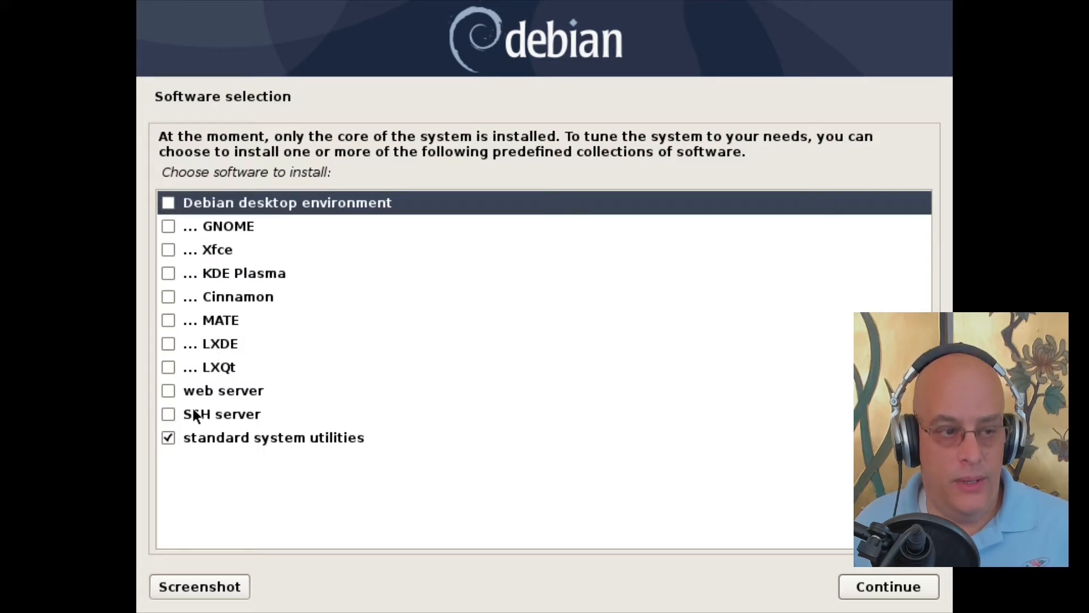
left_click(165, 250)
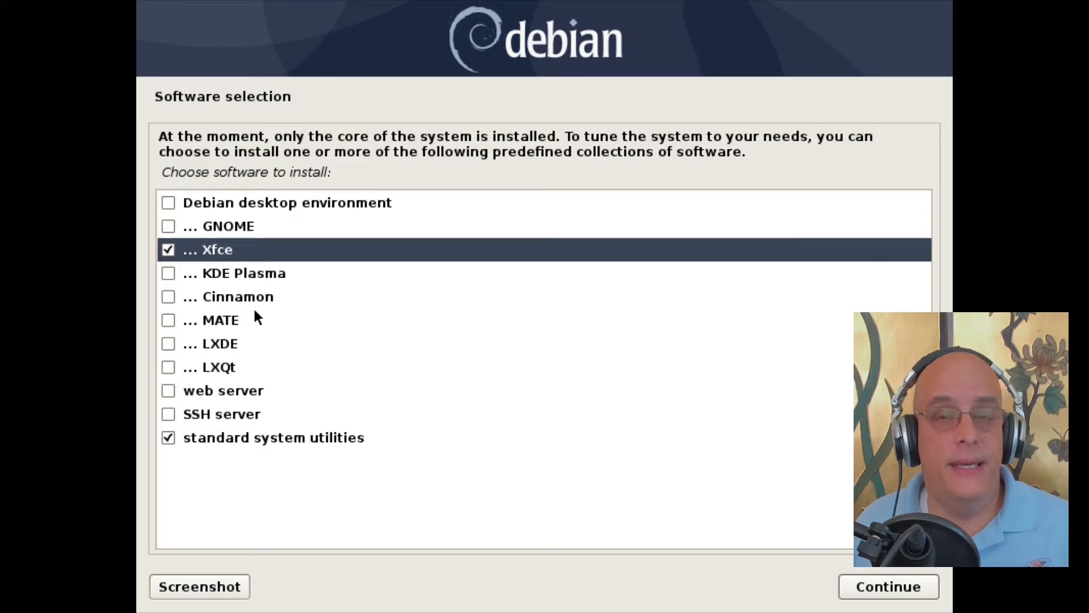
left_click(219, 363)
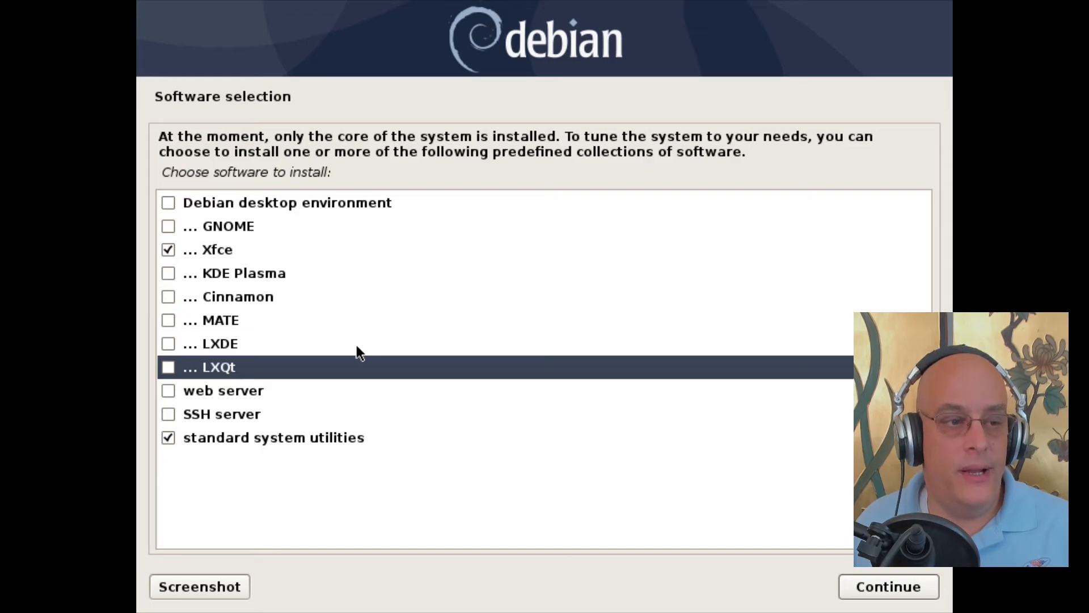
left_click(232, 342)
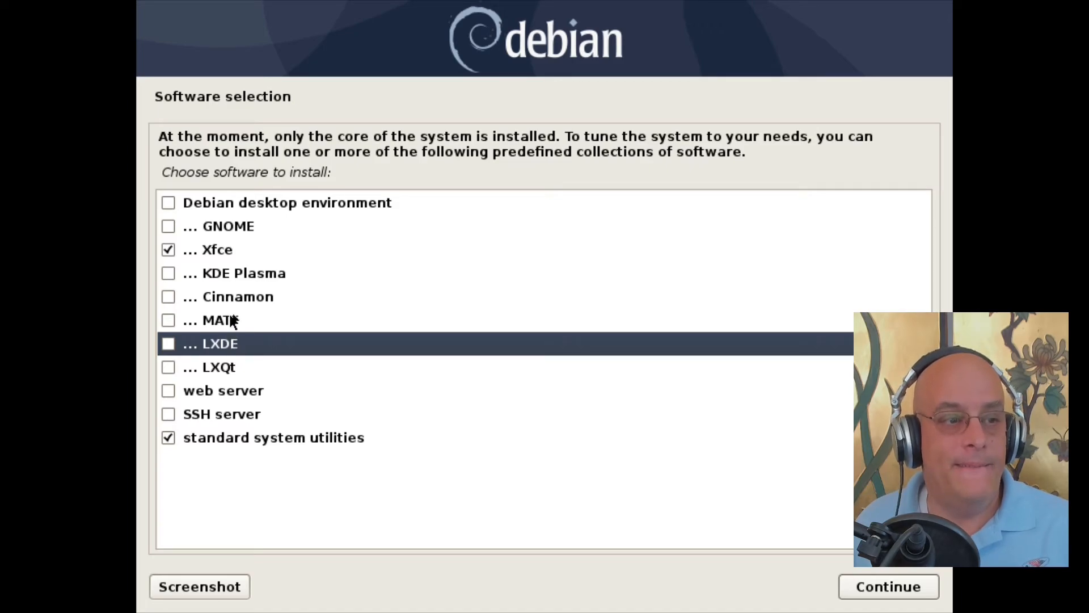
left_click(244, 250)
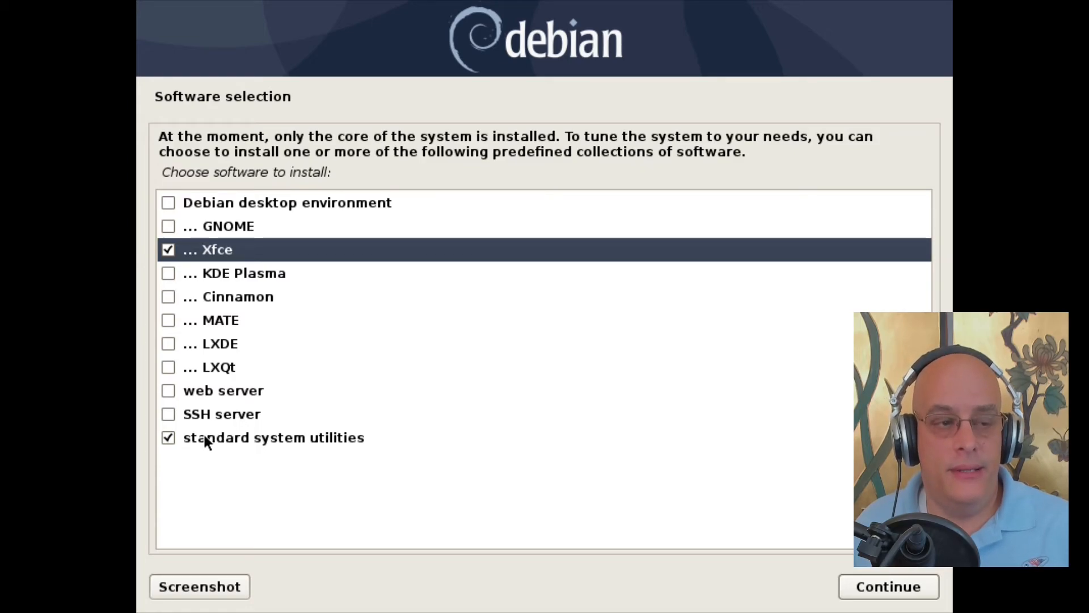
Step: Confirm the Xfce software selection so the packages install
left_click(874, 586)
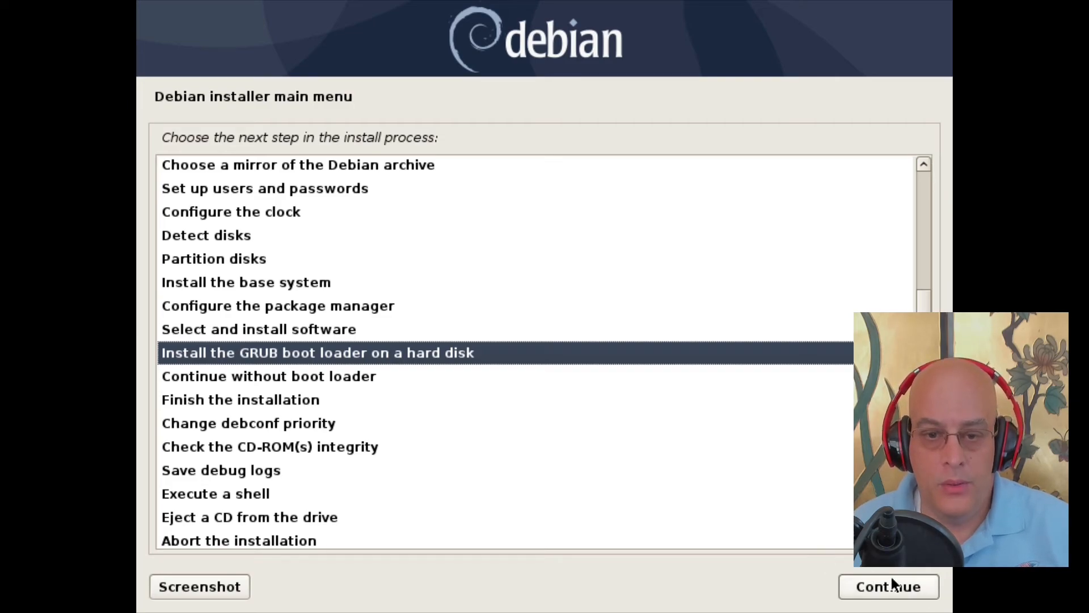
Step: Install GRUB, leaving 'No' for forcing the EFI removable media path
left_click(904, 587)
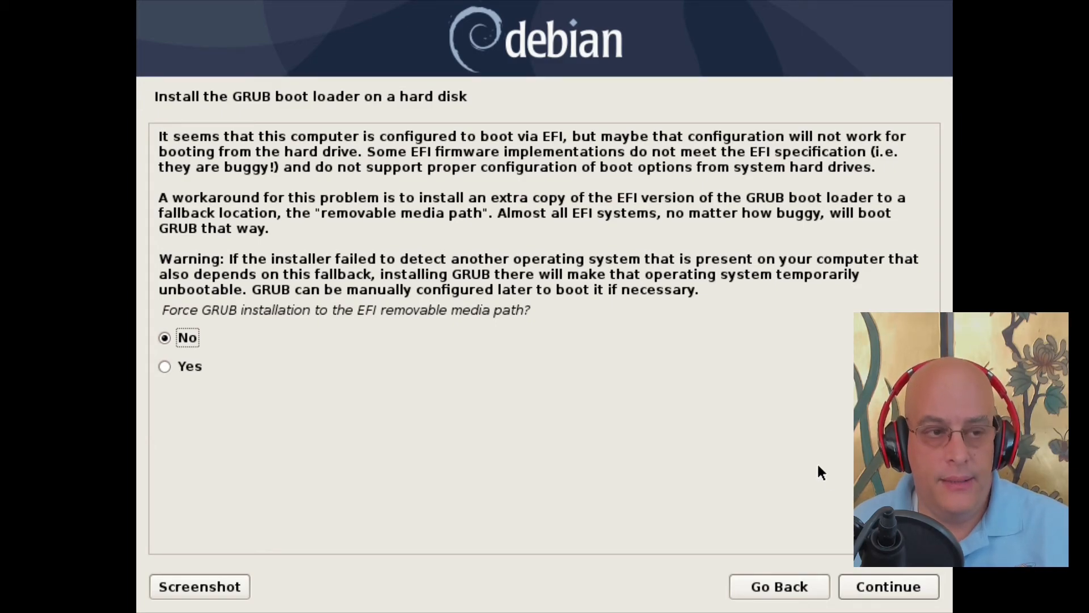
left_click(898, 589)
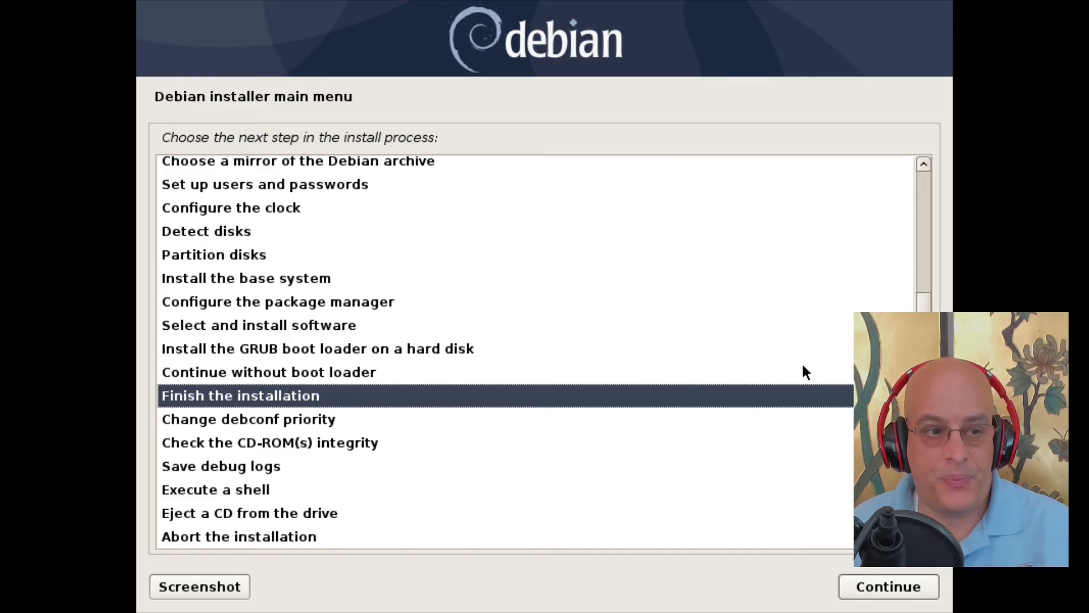
Step: Choose 'Finish the installation' and confirm the system clock is set to UTC
left_click(890, 587)
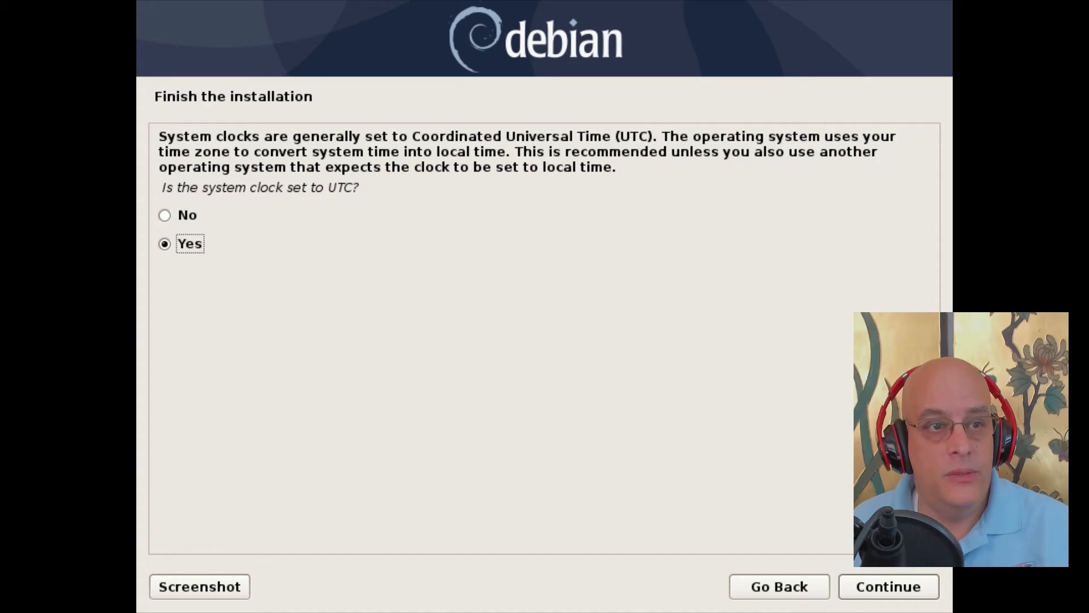
left_click(896, 587)
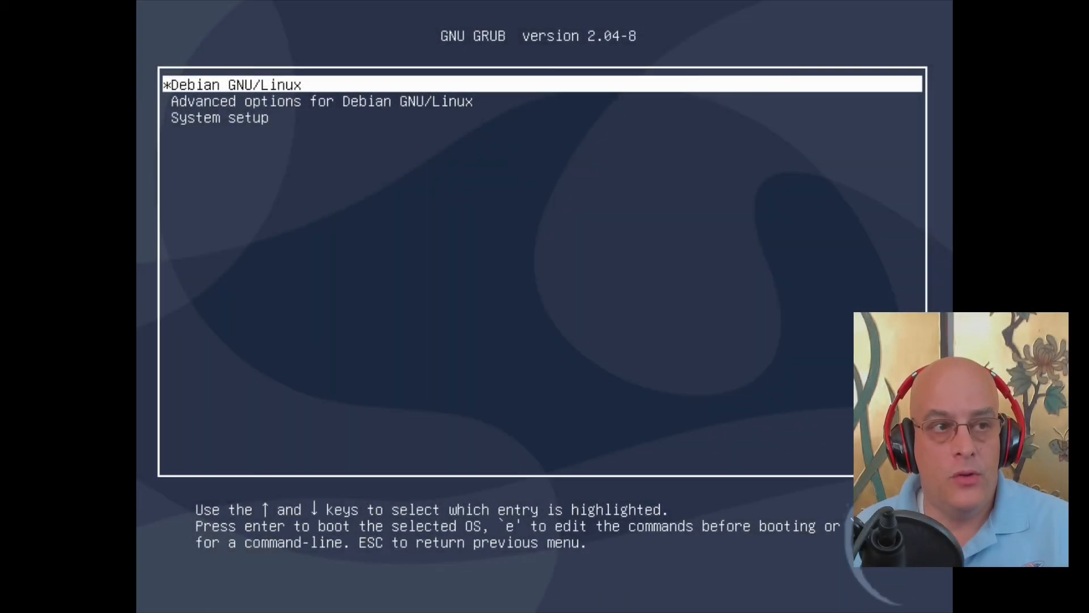
Step: Boot the default Debian GNU/Linux GRUB entry and log in with the user's username and password
key("Return")
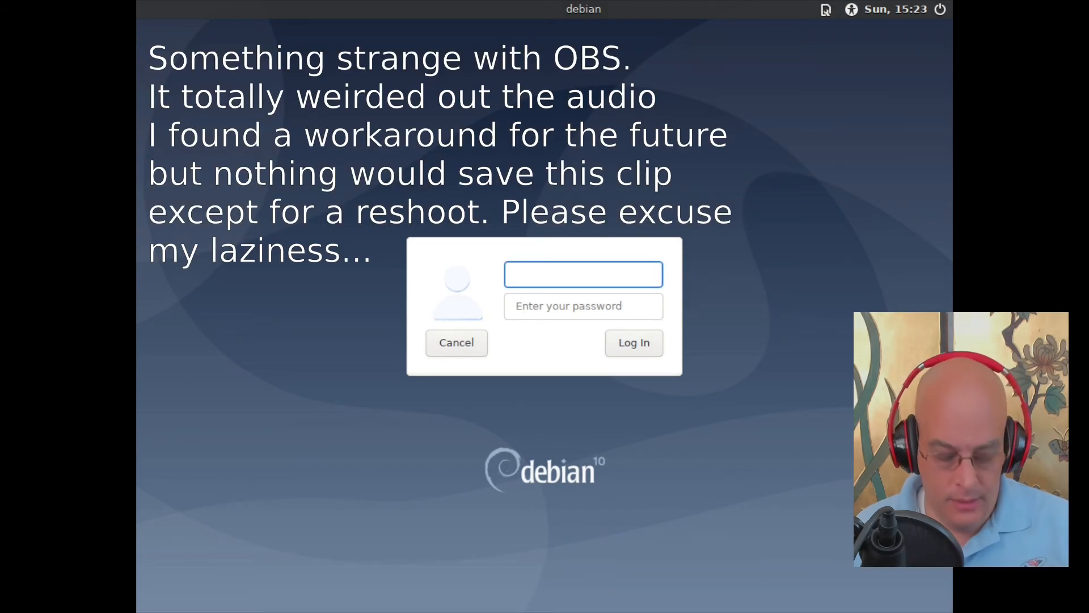
type("lex")
key("Tab")
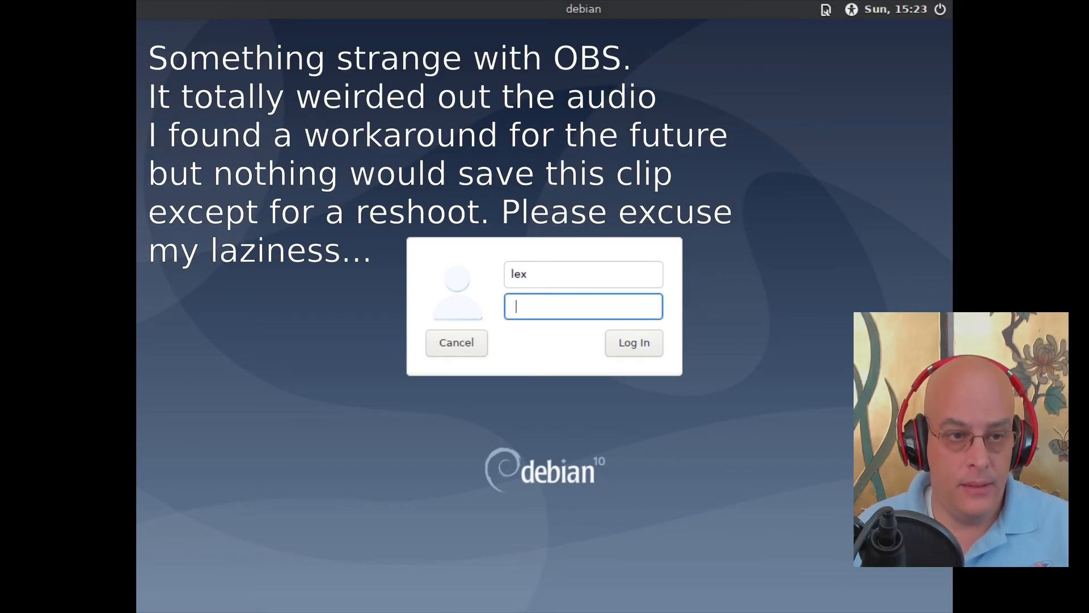
type("********")
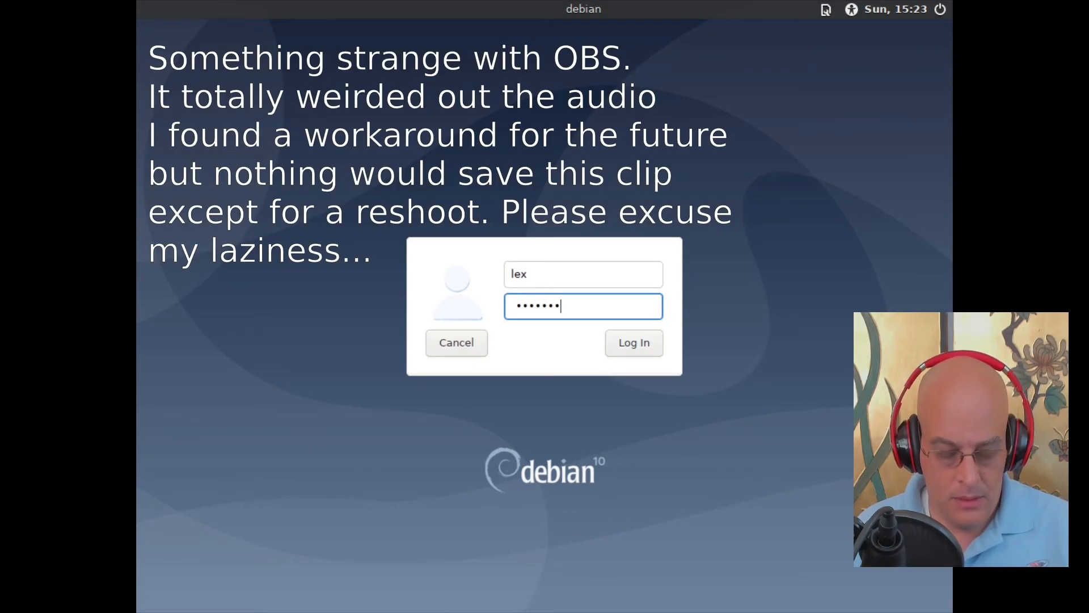
key("Return")
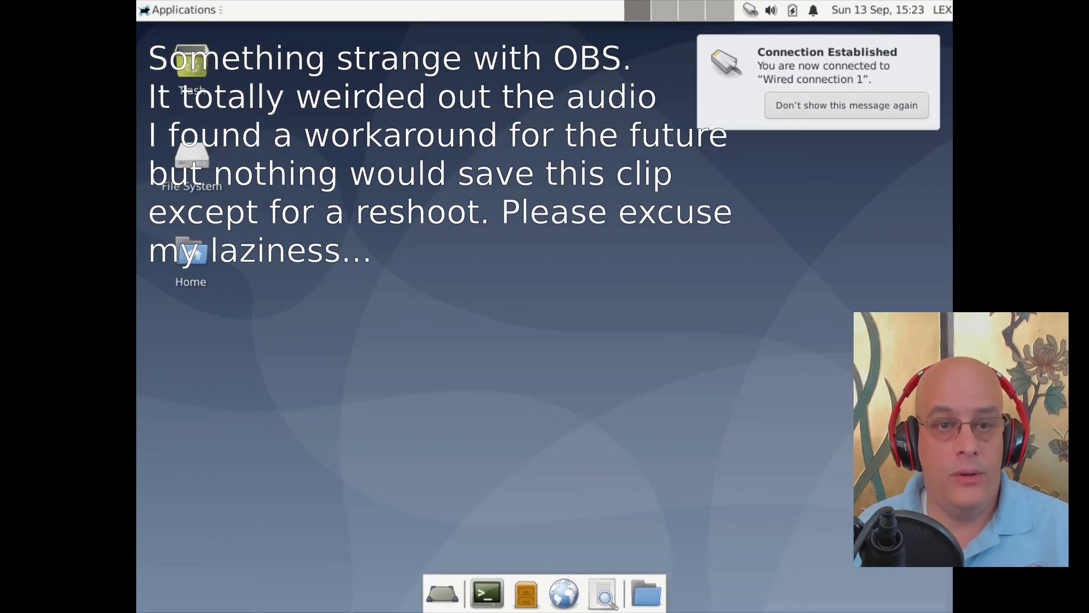
Step: Open a terminal and run free -h to check memory (3.8Gi)
left_click(487, 594)
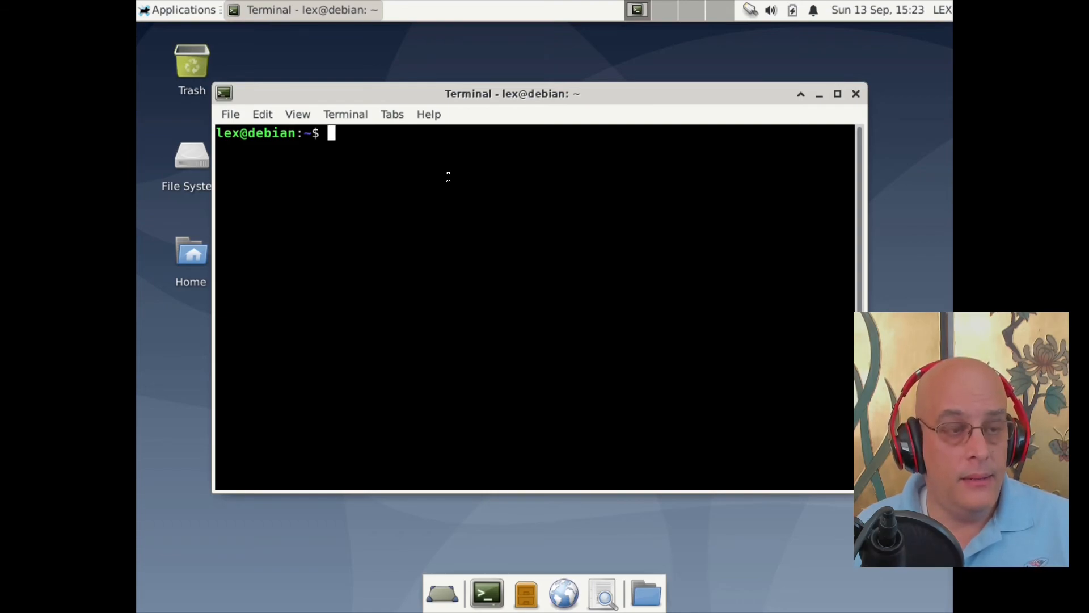
type("free -h")
key("Return")
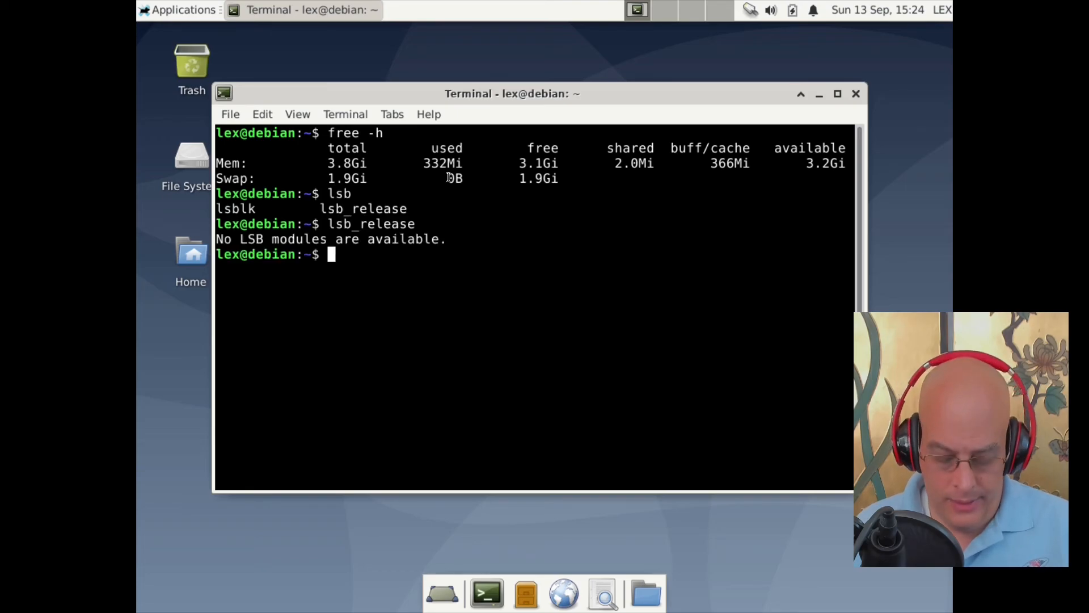
Step: Correct the mistyped sudo to su and run it to reach the root password prompt
type("sudo")
key("BackSpace")
key("BackSpace")
key("BackSpace")
key("BackSpace")
type("su")
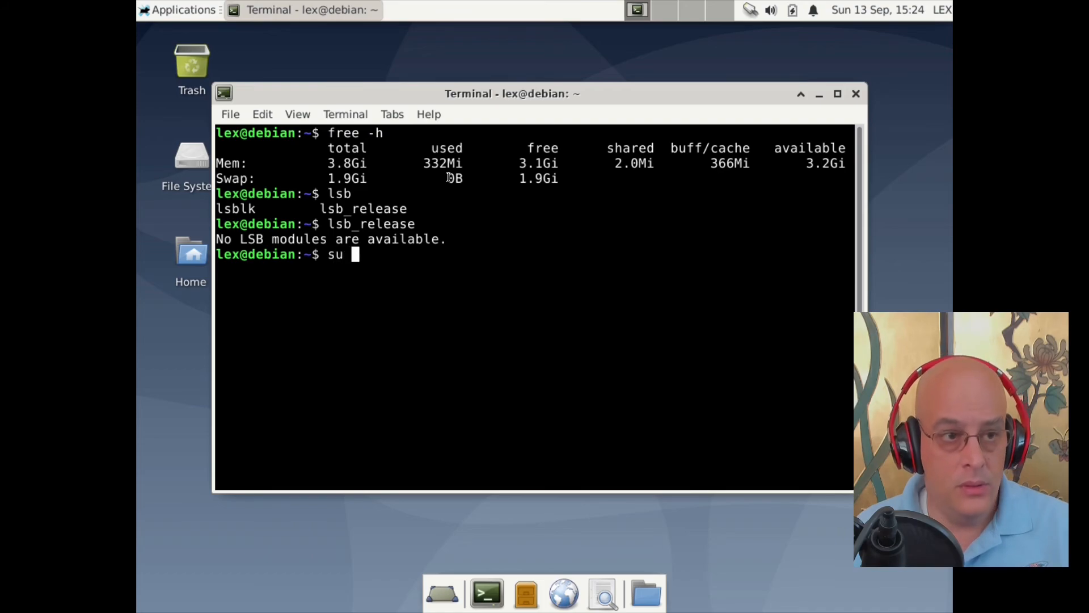
key("Return")
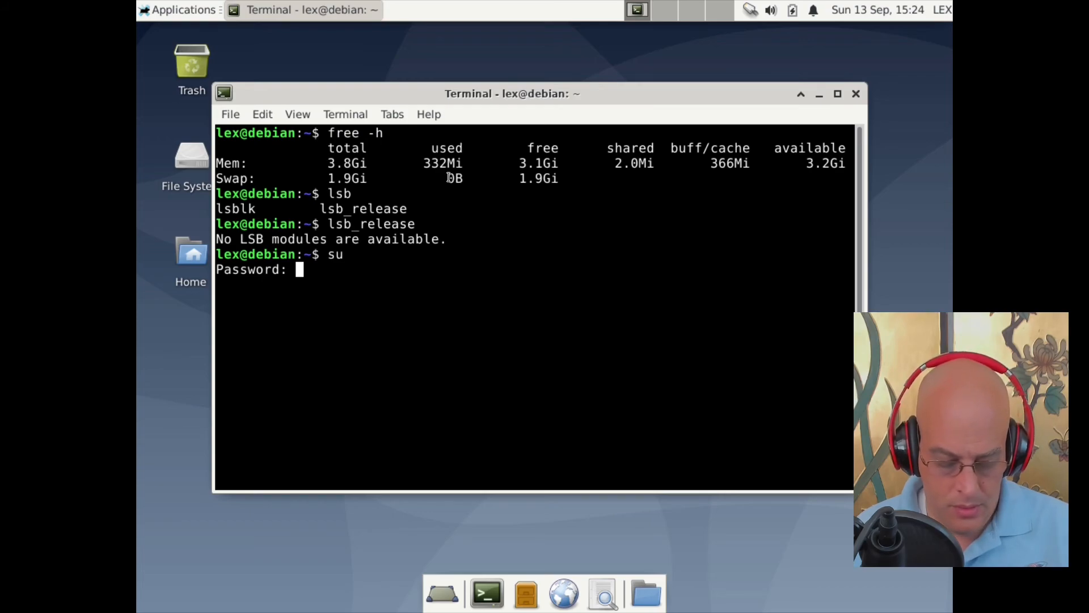
Step: Enter the root password and install neofetch with apt, confirming the ten new packages
key("Return")
type("apt install neofetch")
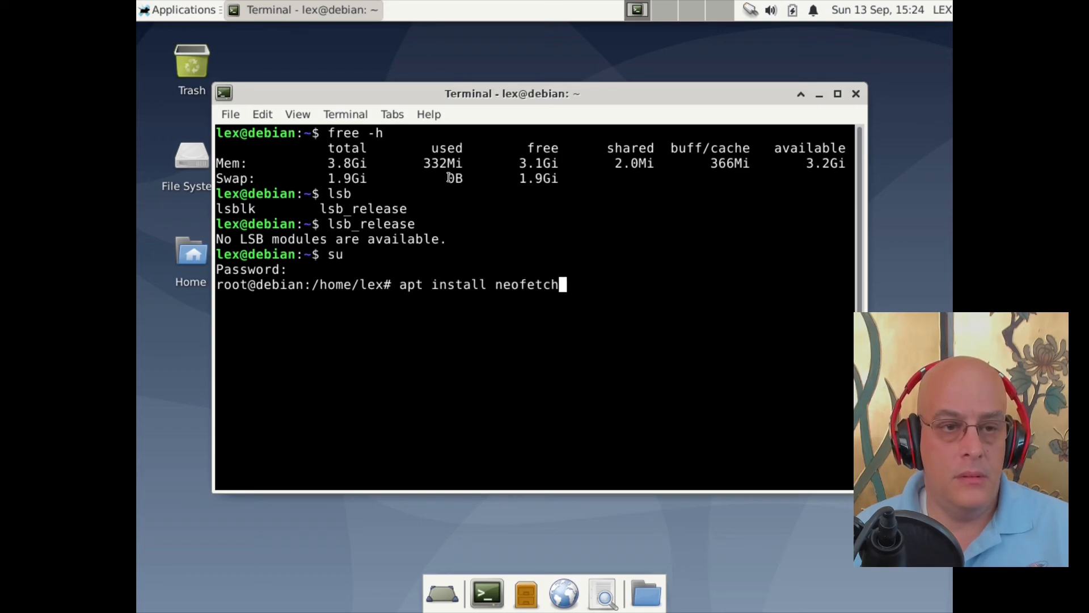
key("Return")
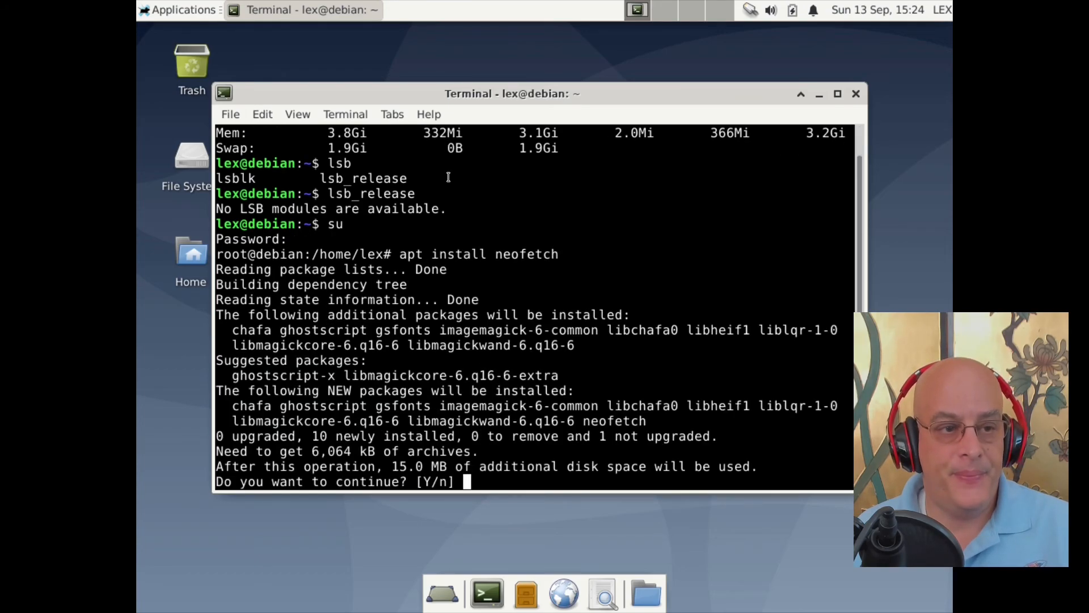
key("Return")
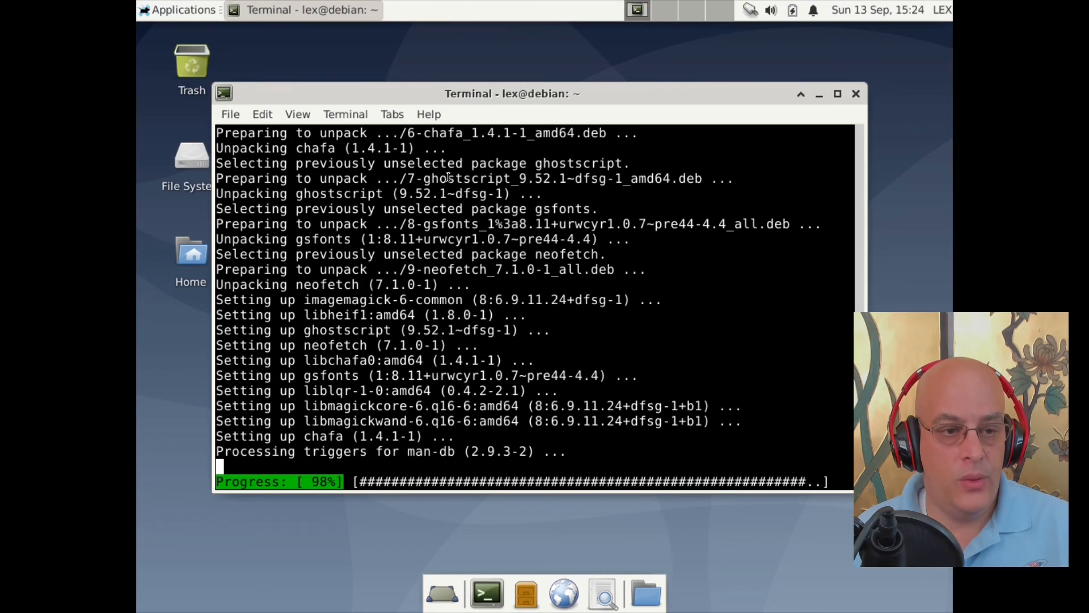
Step: Clear the screen and run neofetch to show the Debian system information
key("ctrl+l")
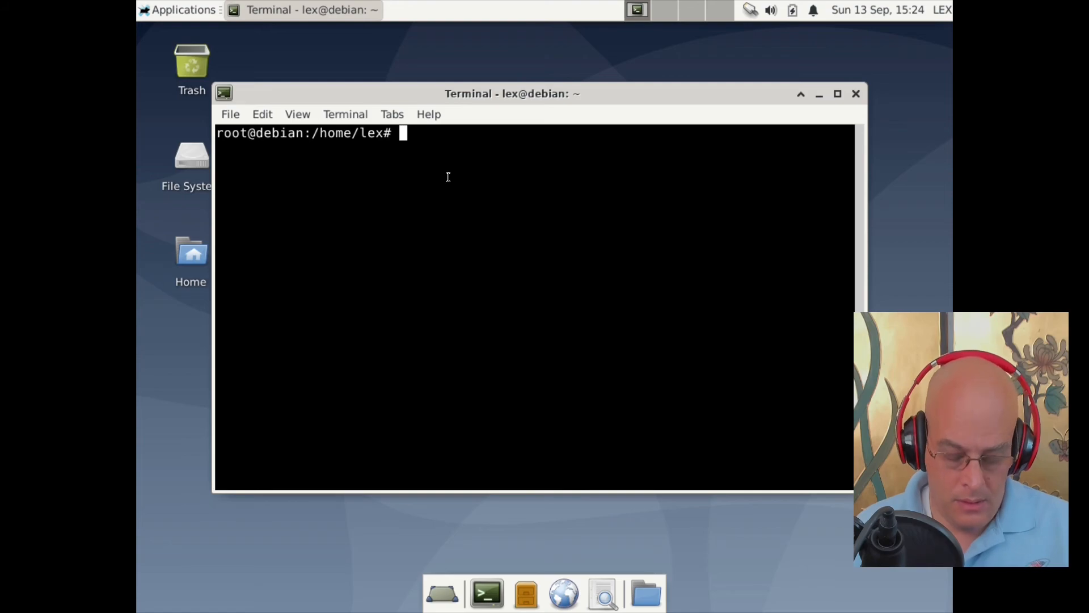
type("neofetc")
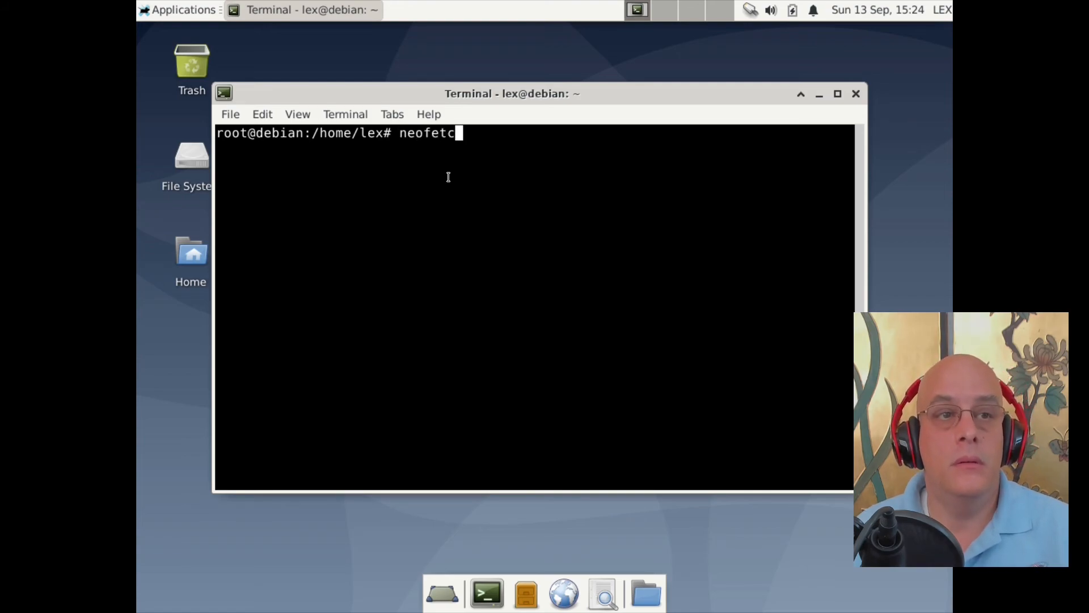
type("h")
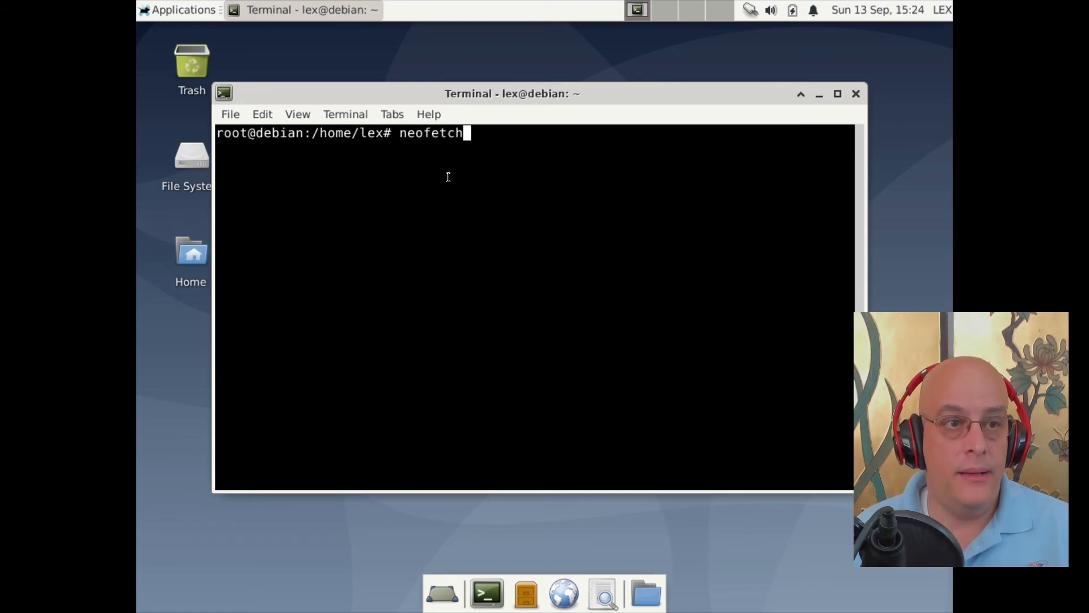
key("Return")
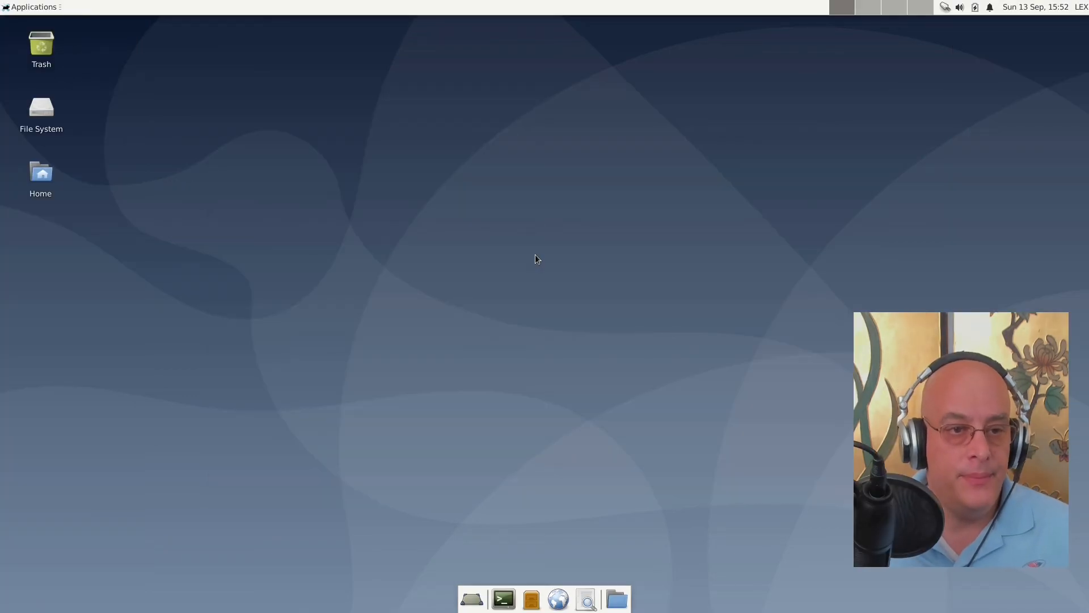
Step: Launch a new Xfce Terminal with enlarged text, positioned near the top middle of the screen
left_click(504, 599)
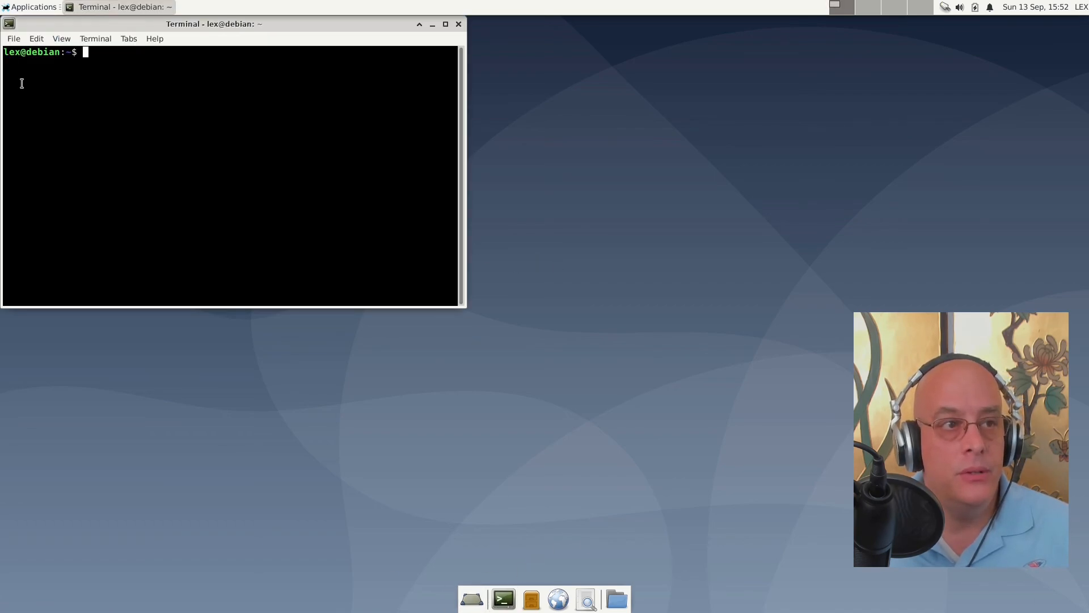
left_click_drag(242, 23, 627, 127)
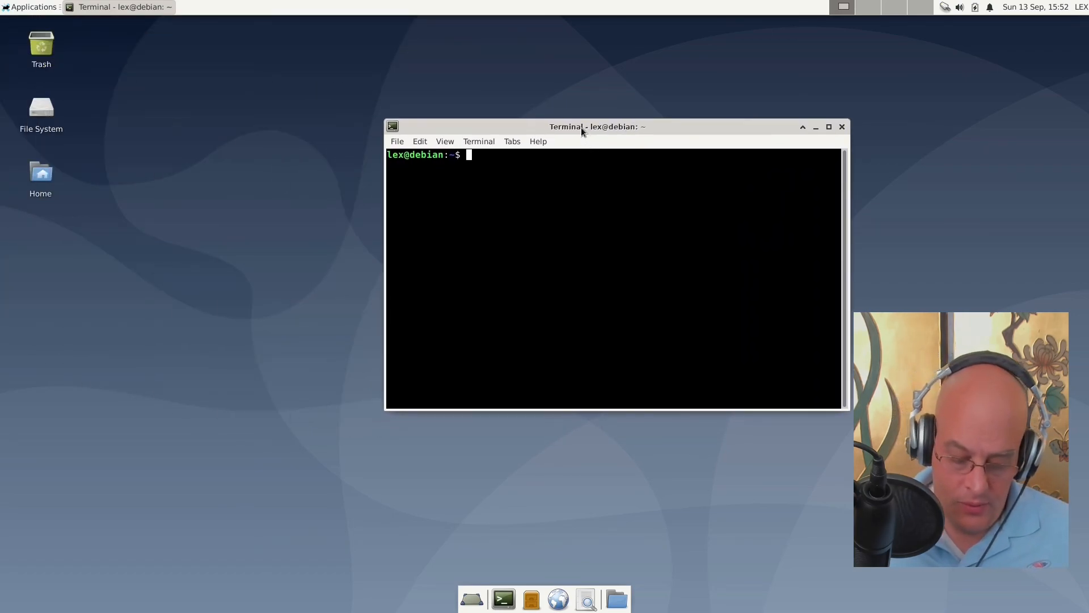
key("ctrl+plus")
key("ctrl+plus")
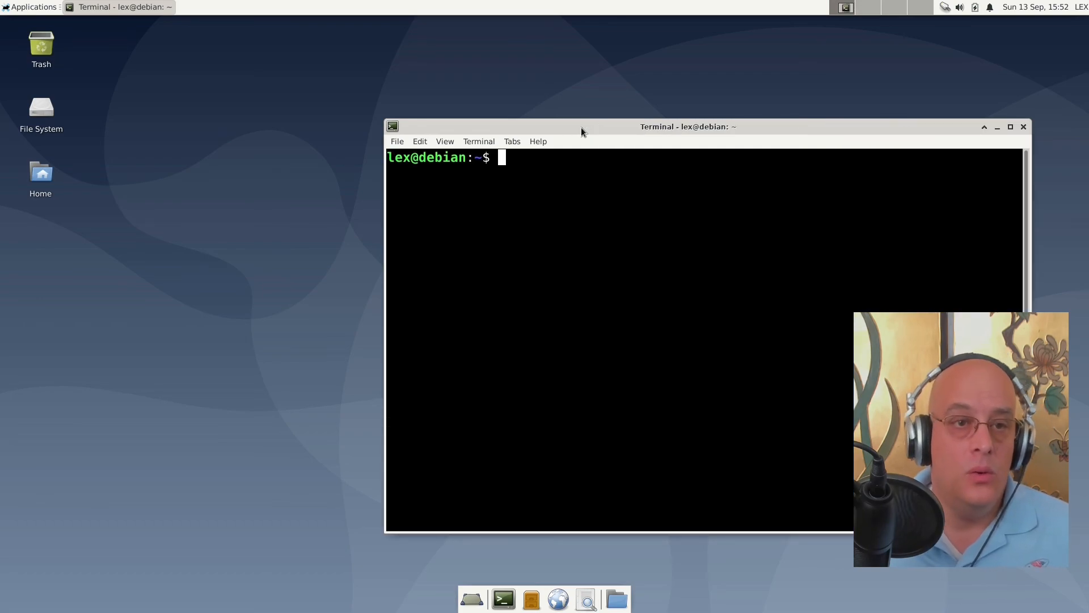
left_click_drag(574, 130, 459, 73)
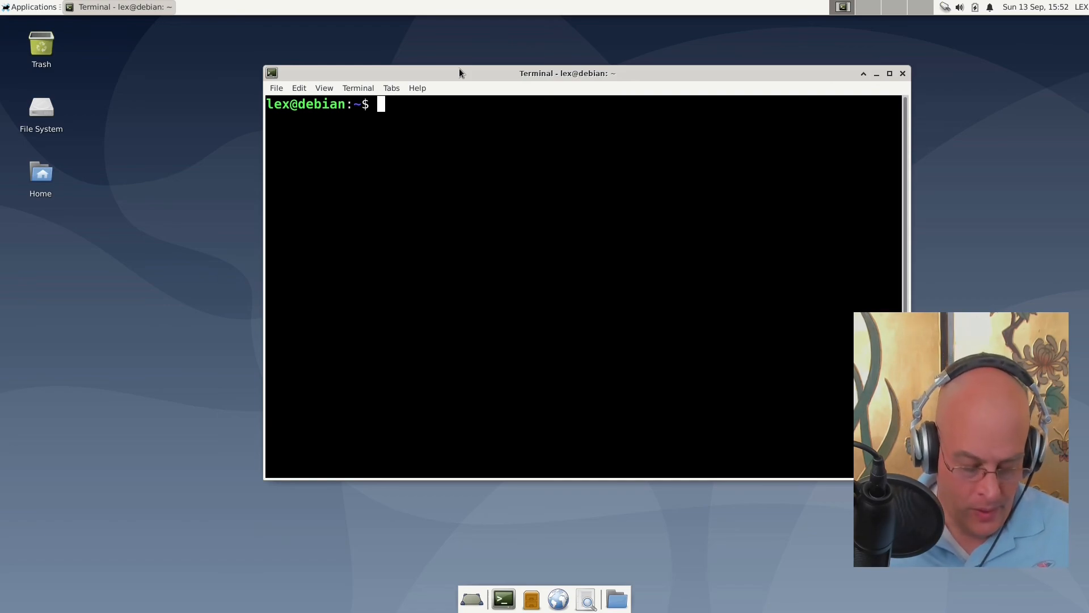
Step: Get a root login shell with su - and the root password
type("su")
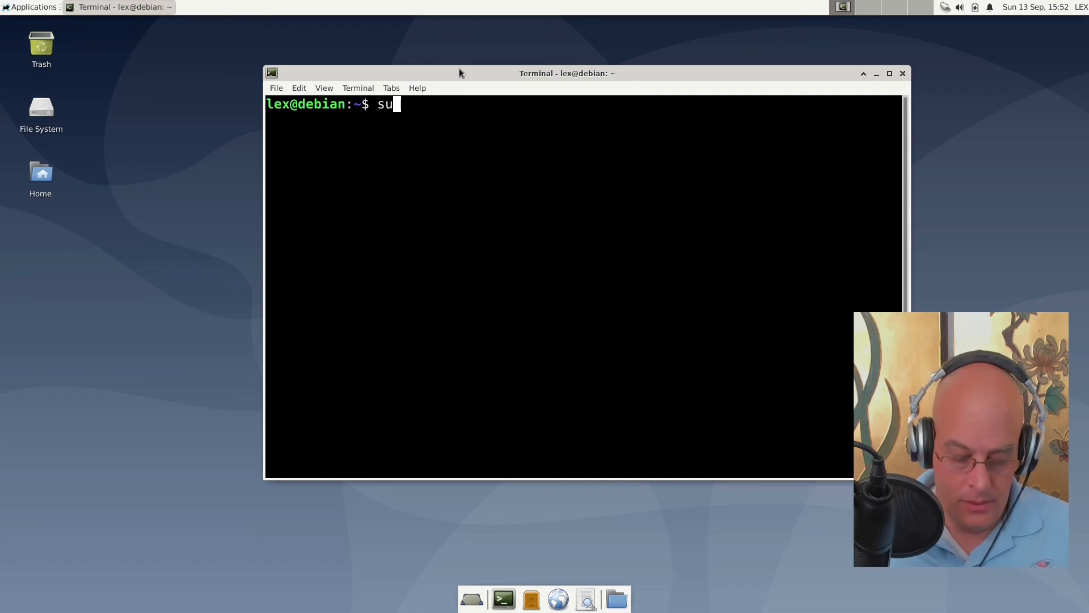
type(" -")
key("Return")
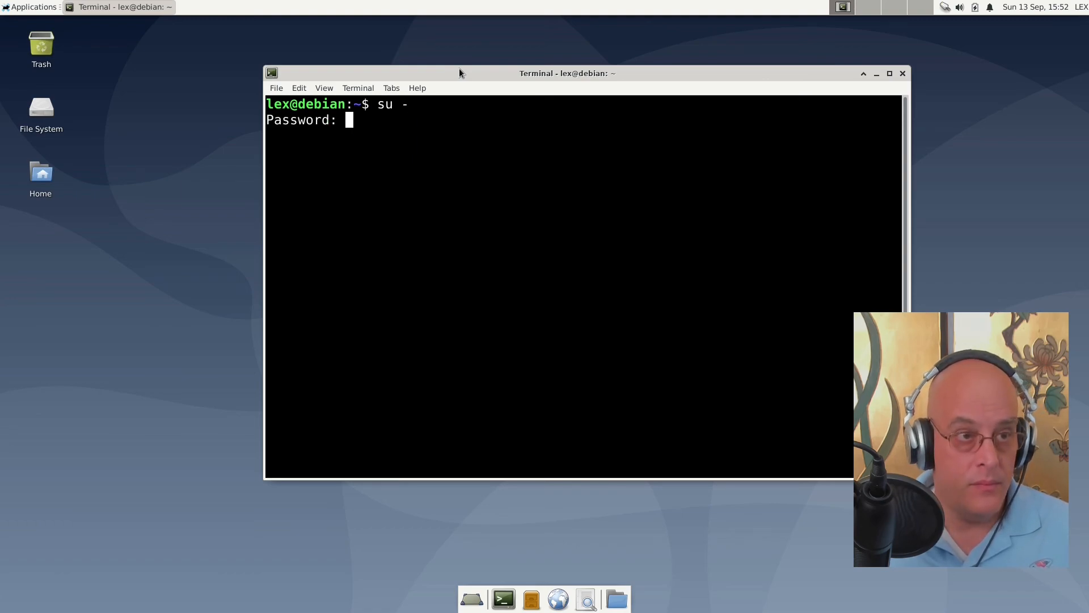
key("Return")
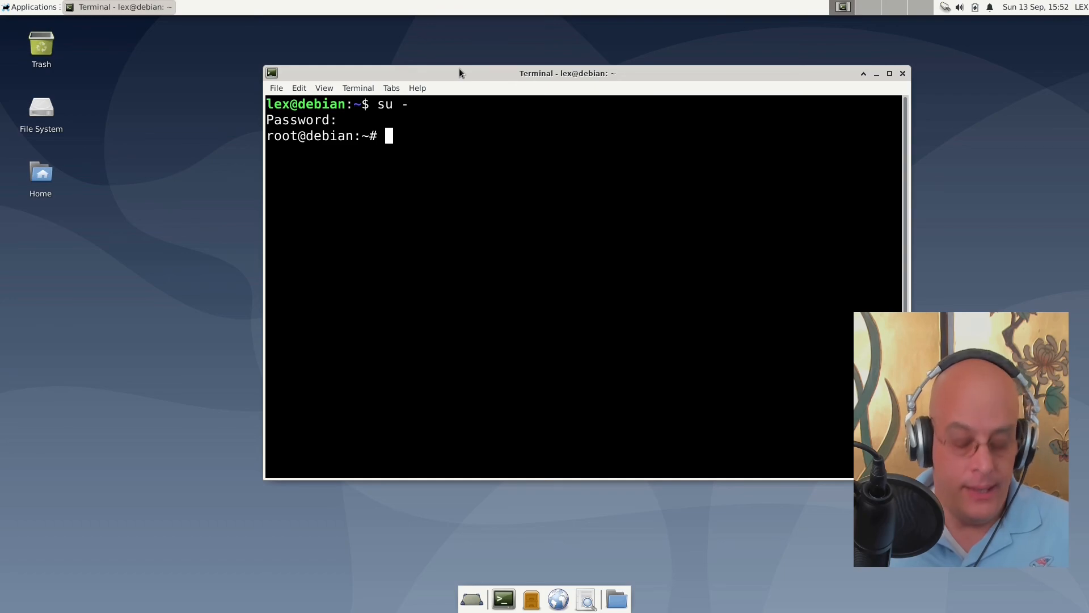
Step: Run usermod -aG sudo for the regular user, then exit back to the normal shell
type("userm")
type("-")
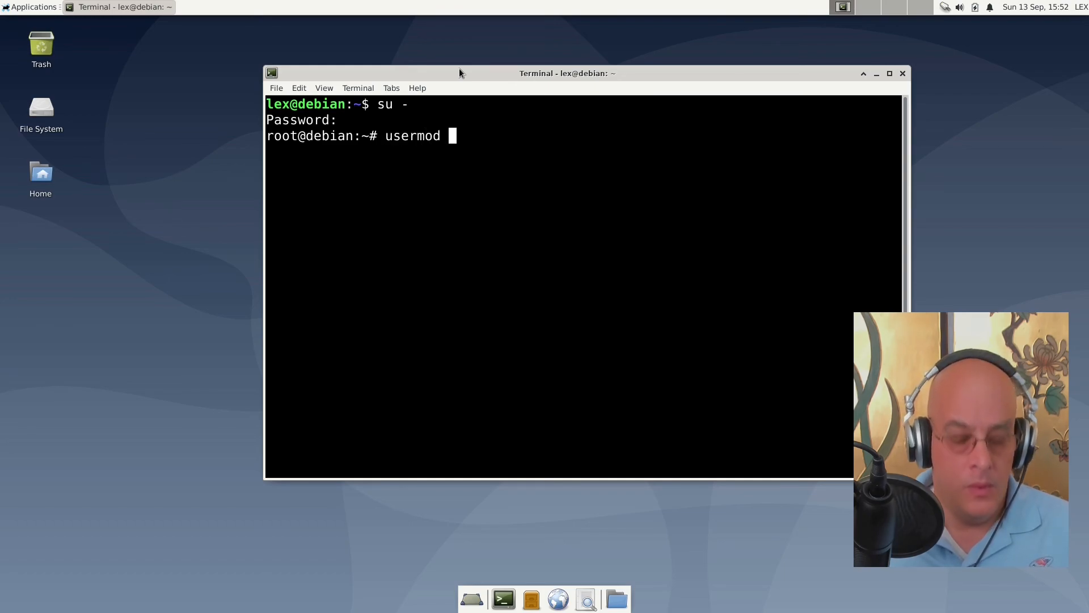
type("a")
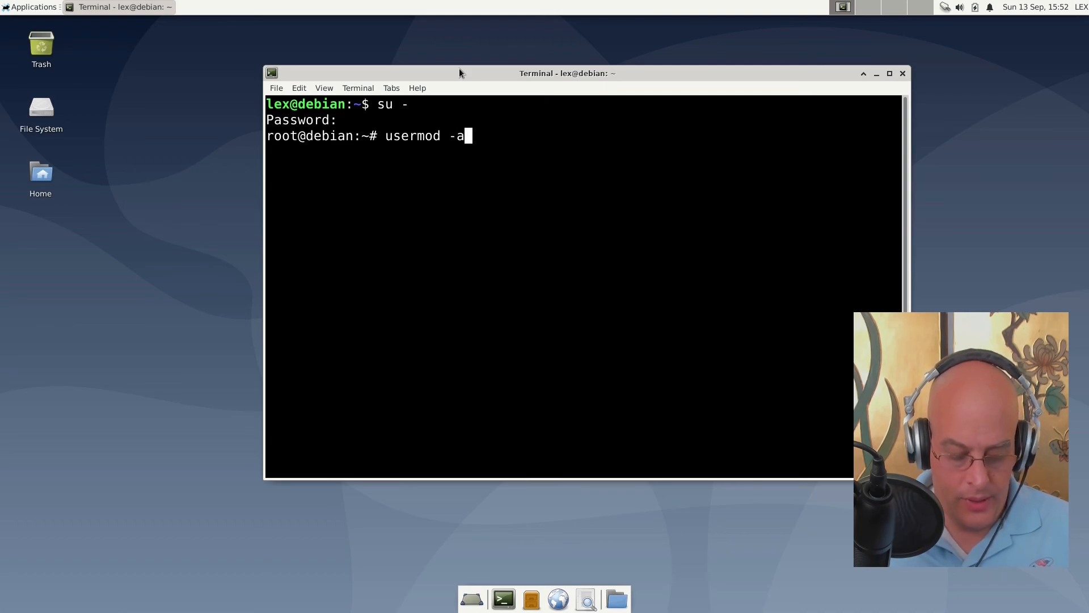
type("G sudo")
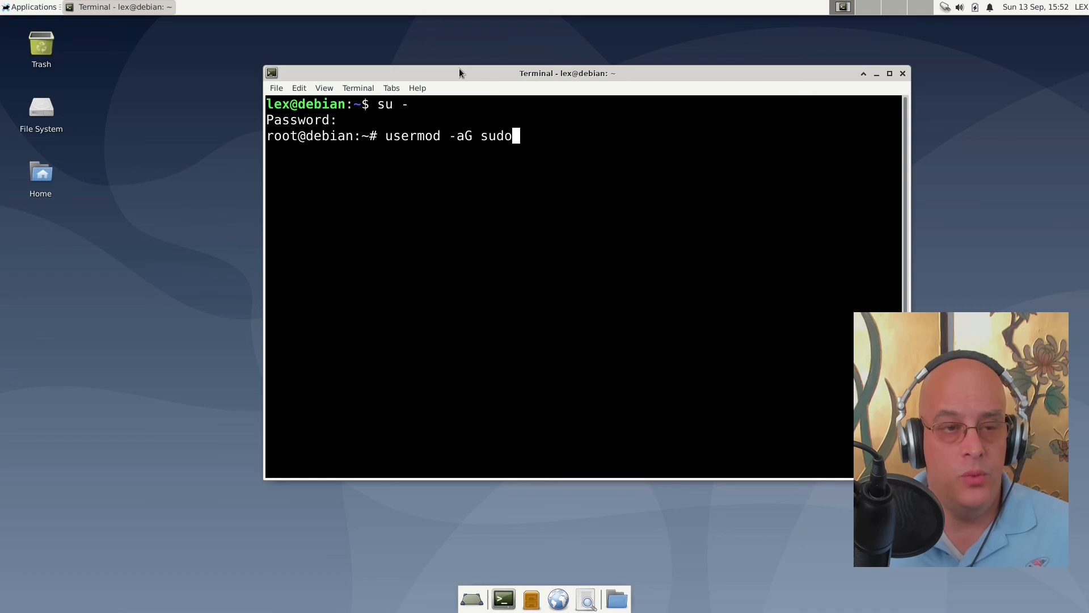
type(" lex")
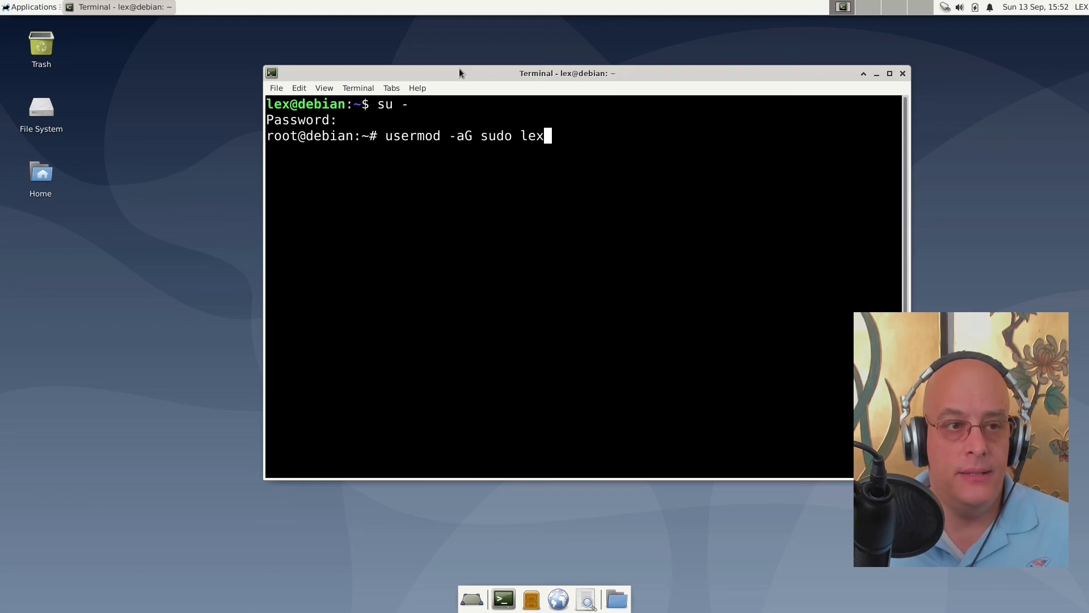
key("Return")
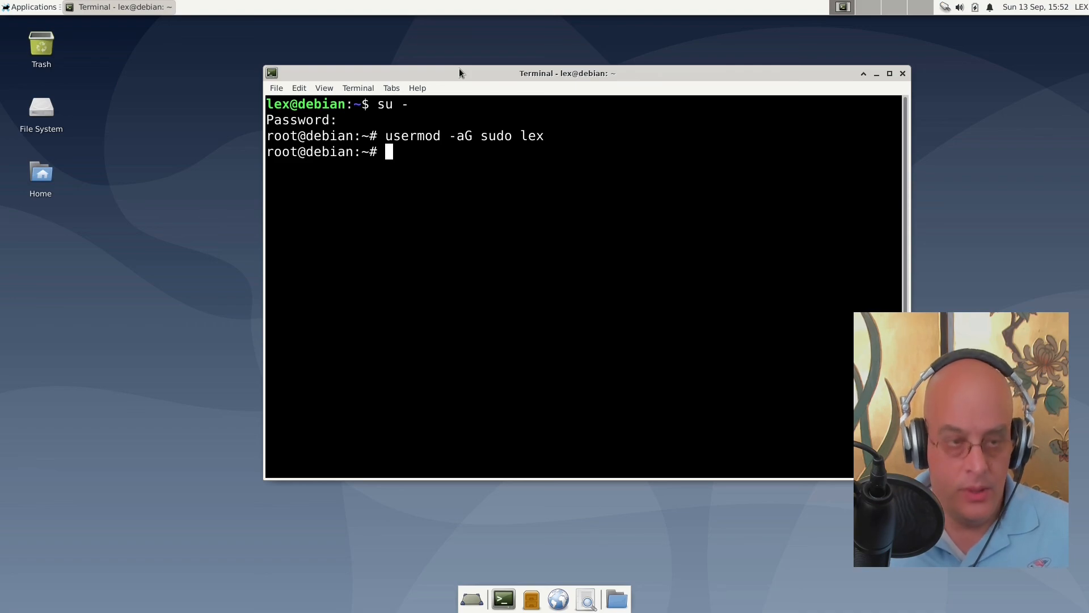
type("exit")
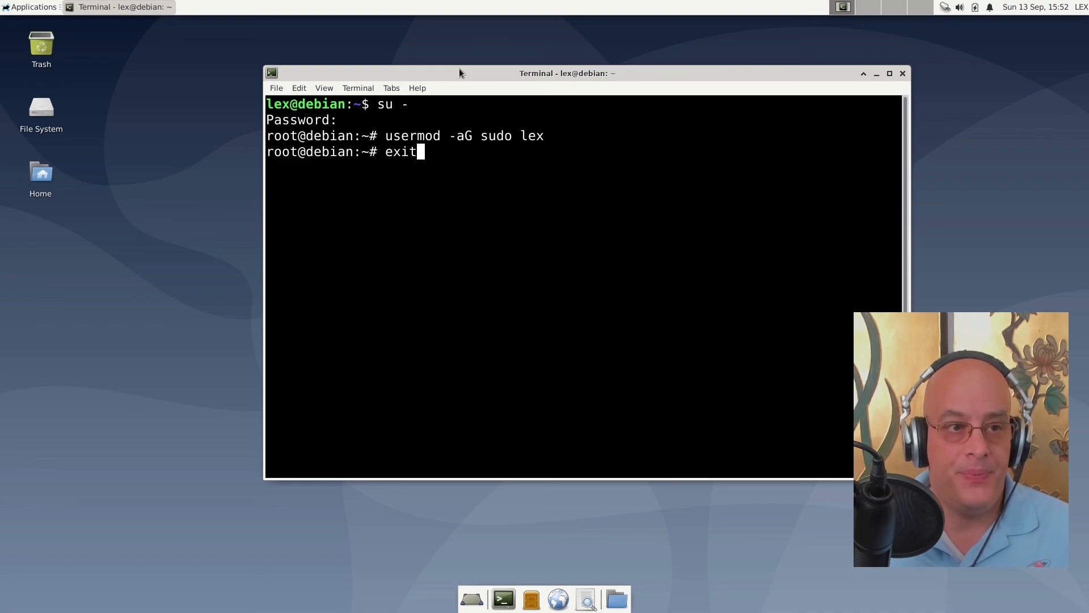
key("Return")
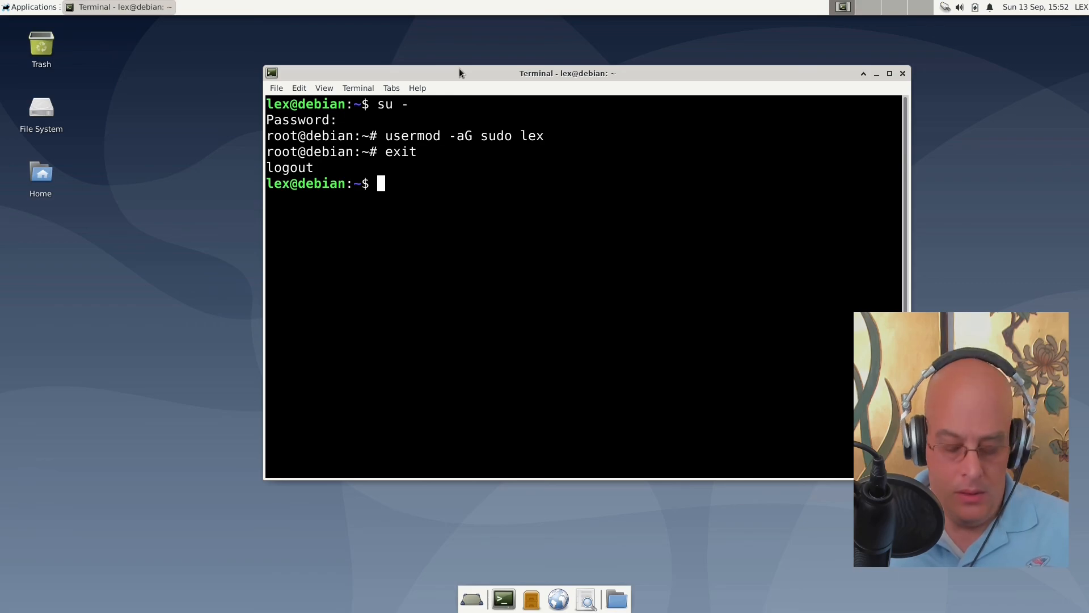